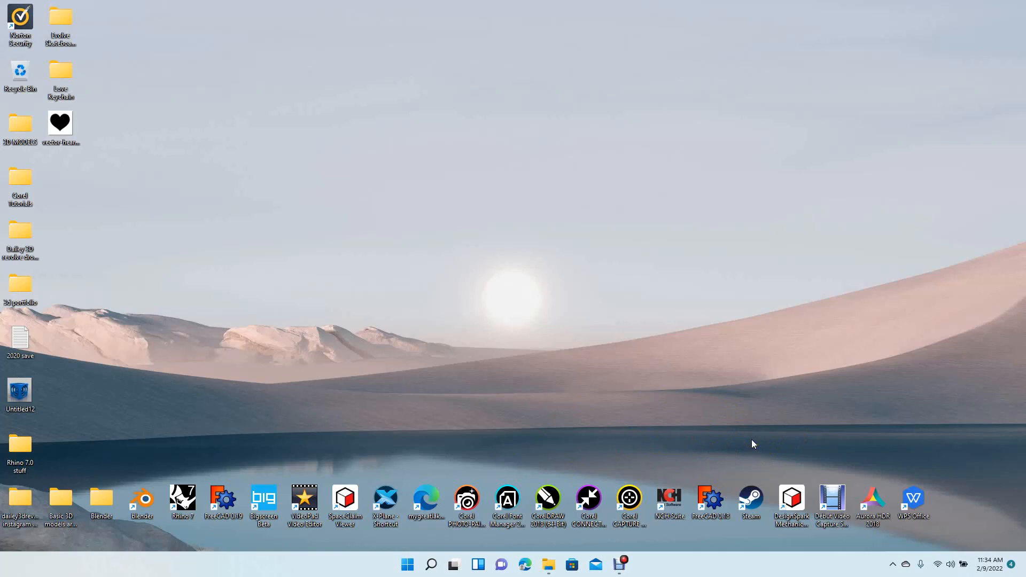
Start CorelDRAW 2018 and create a new letter-size document, 8.5 by 11 inches, with the default settings
double_click(557, 501)
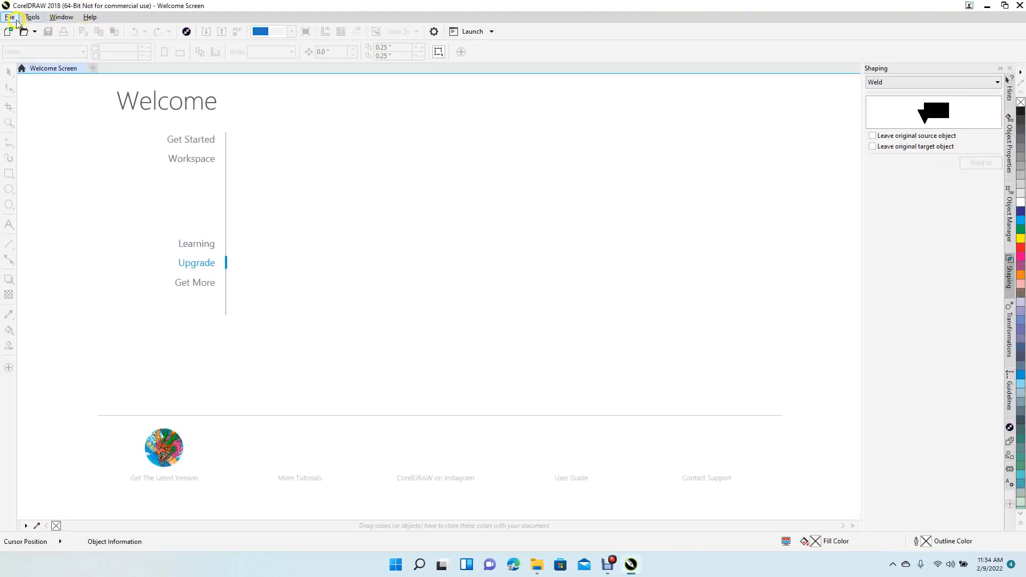
left_click(10, 17)
left_click(24, 29)
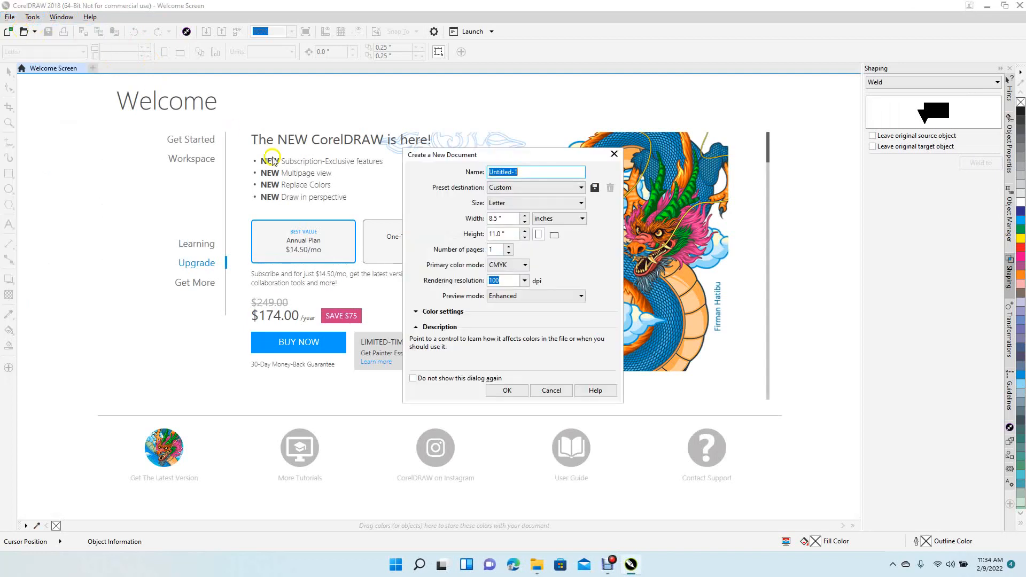
left_click(505, 386)
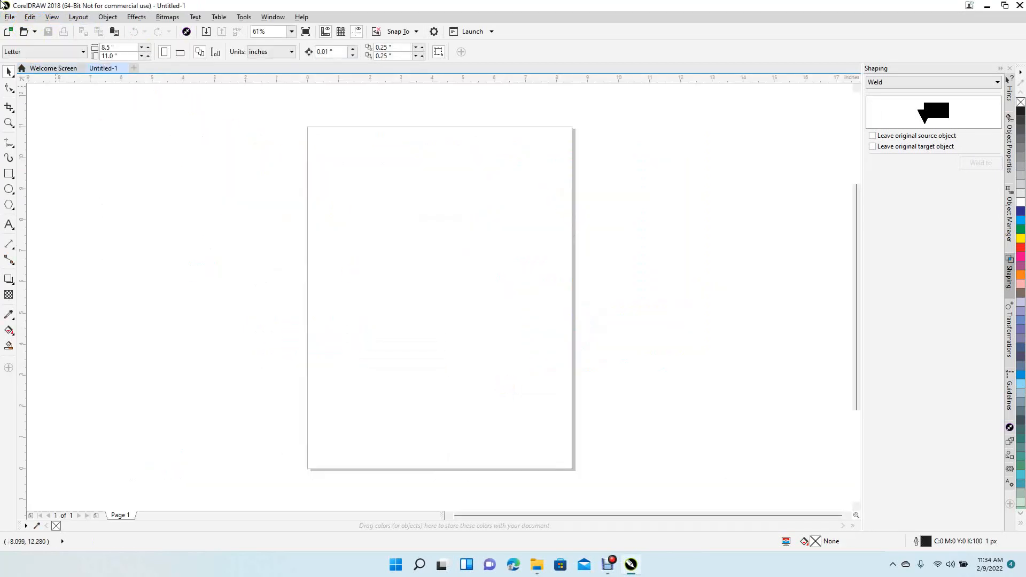
Import vector-heart-romantic-love-graphic.jpg from the Desktop and place it on the page at its original size
left_click(11, 16)
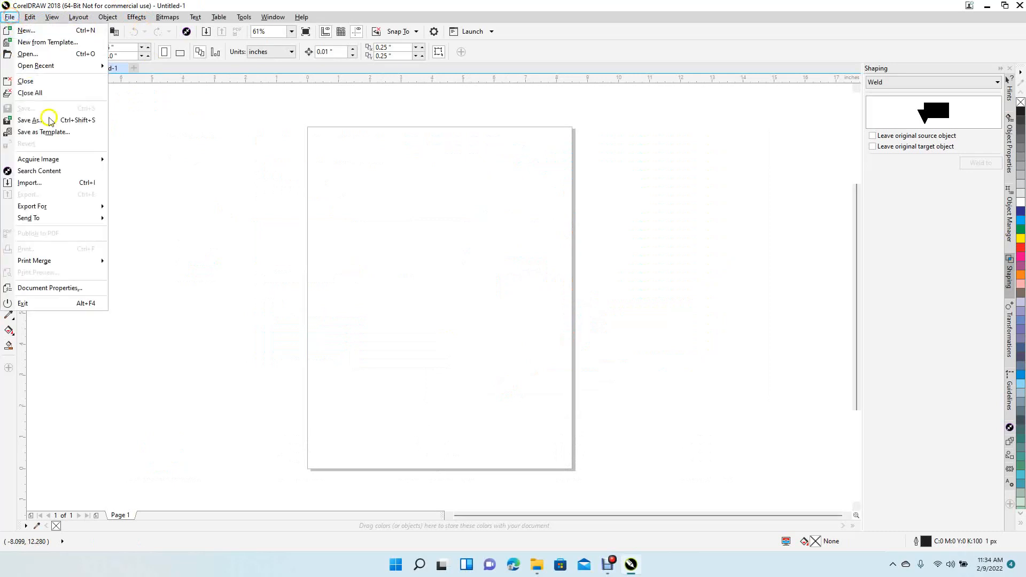
left_click(40, 184)
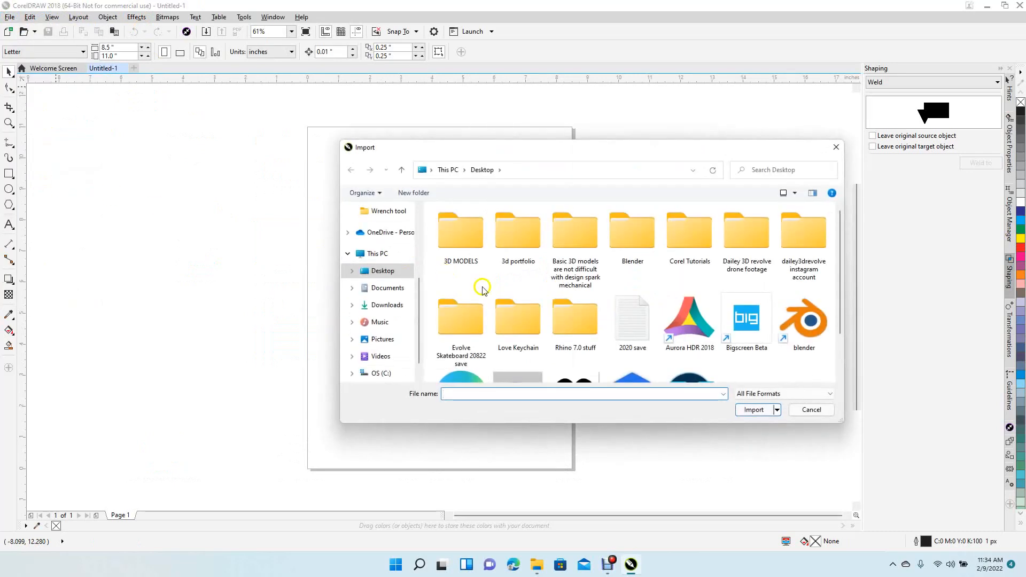
left_click_drag(837, 293, 833, 354)
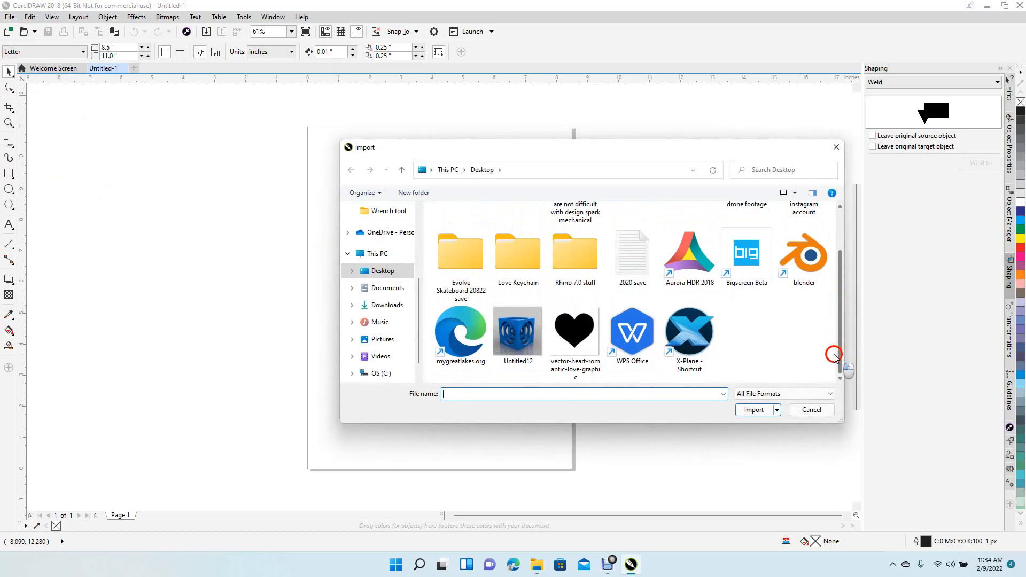
double_click(566, 332)
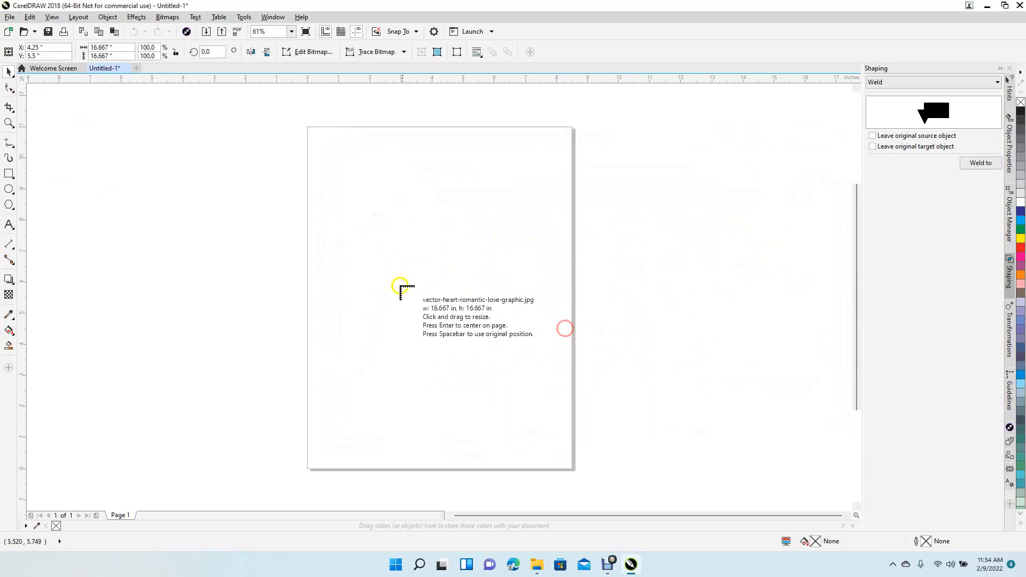
left_click(363, 224)
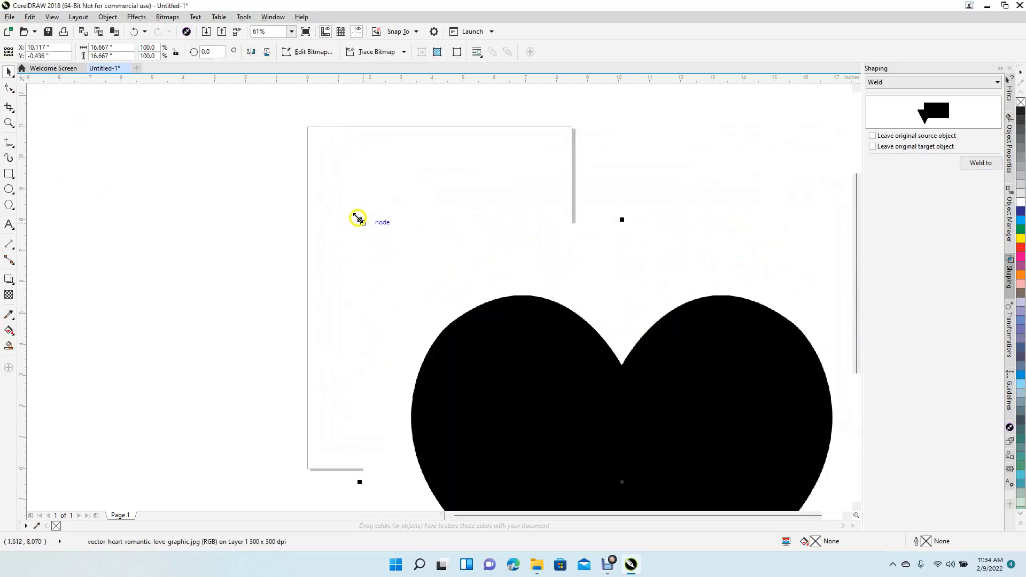
Scale the heart bitmap down to about 1.75 inches square and move it onto the page, slightly above the middle
left_click_drag(357, 218, 508, 431)
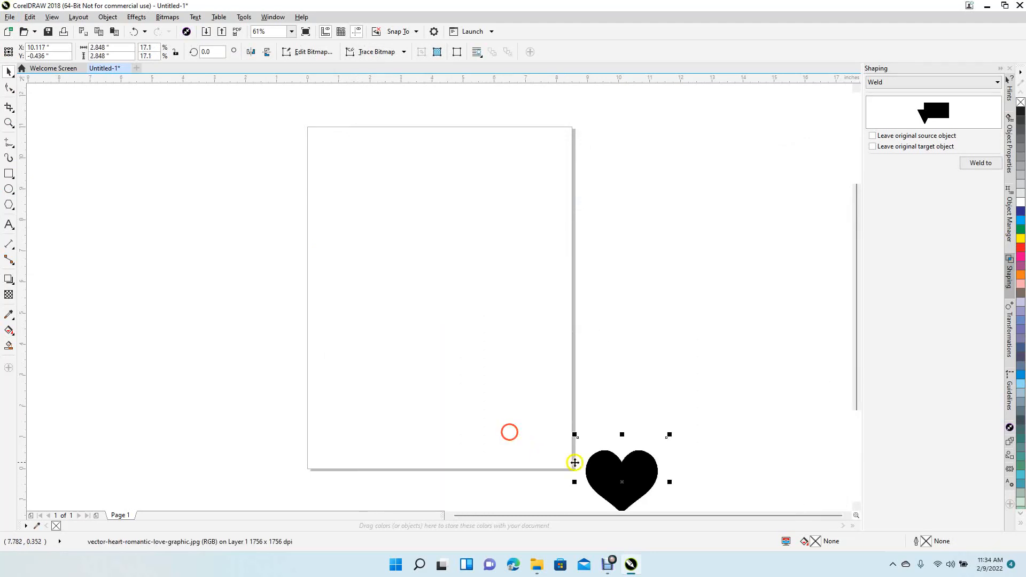
left_click_drag(603, 467, 390, 263)
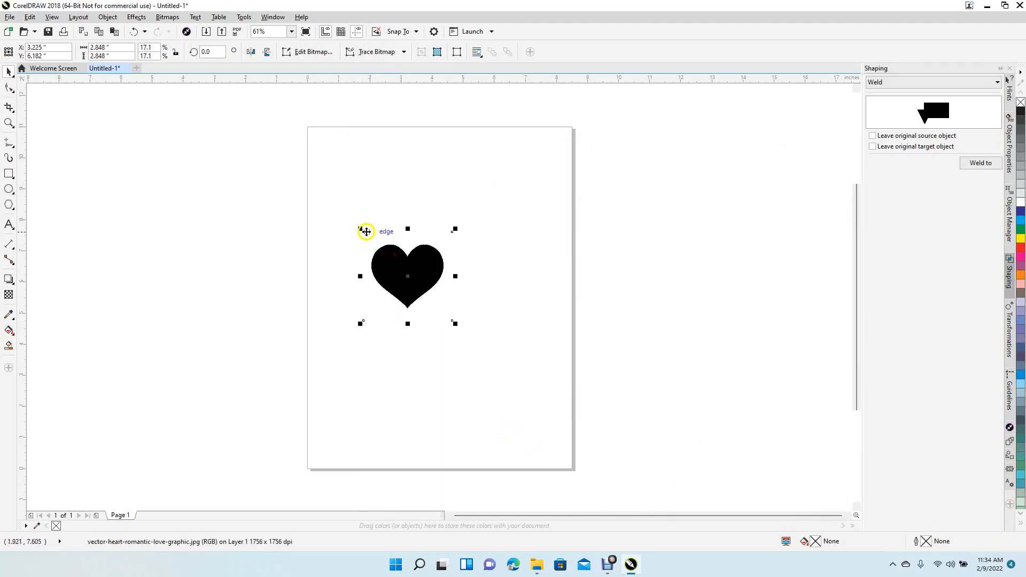
left_click(356, 230)
left_click(382, 257)
left_click_drag(356, 229, 377, 246)
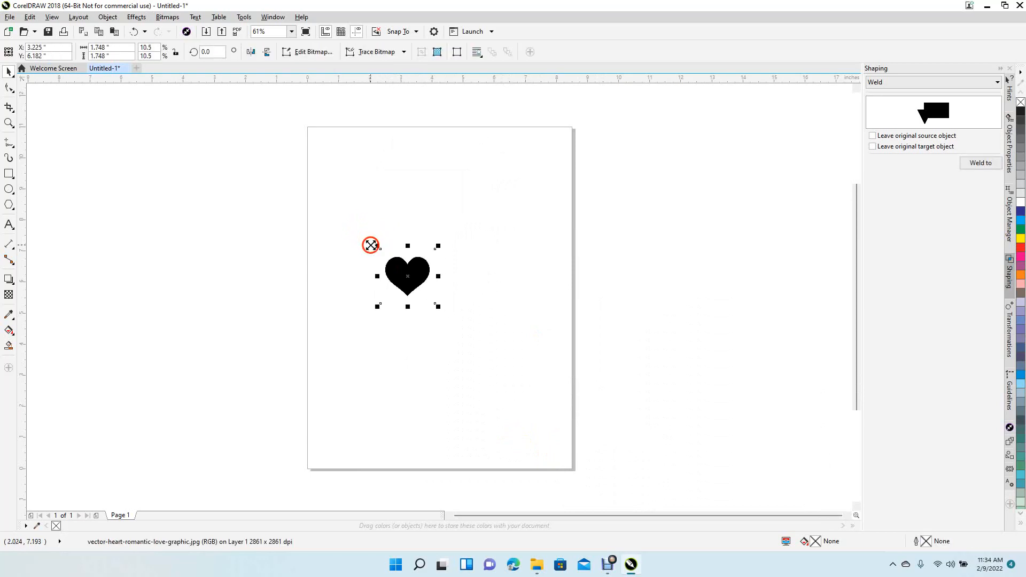
Outline-trace the heart bitmap as a Detailed Logo, reducing the bitmap and keeping the default trace settings
right_click(394, 266)
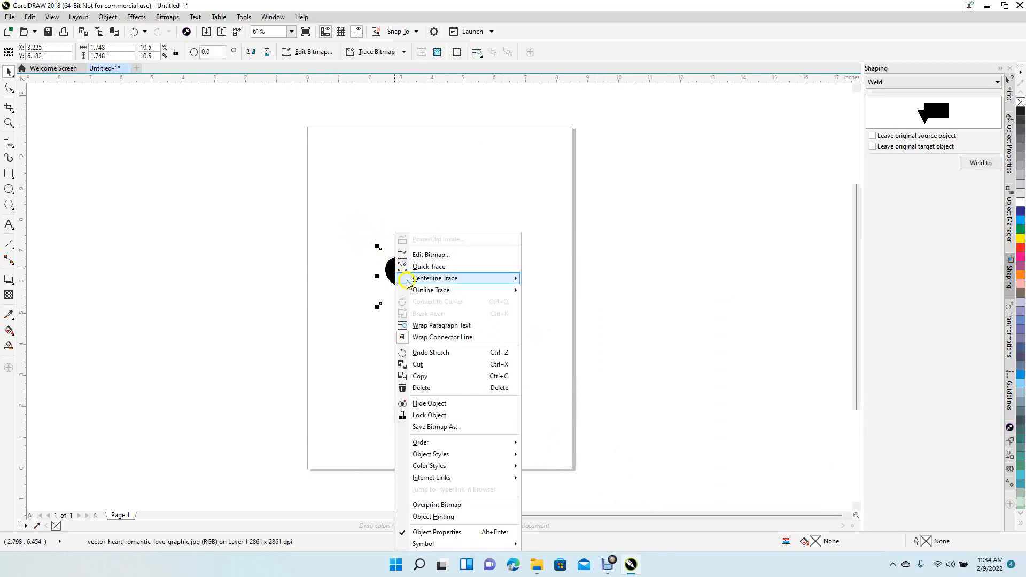
mouse_move(423, 293)
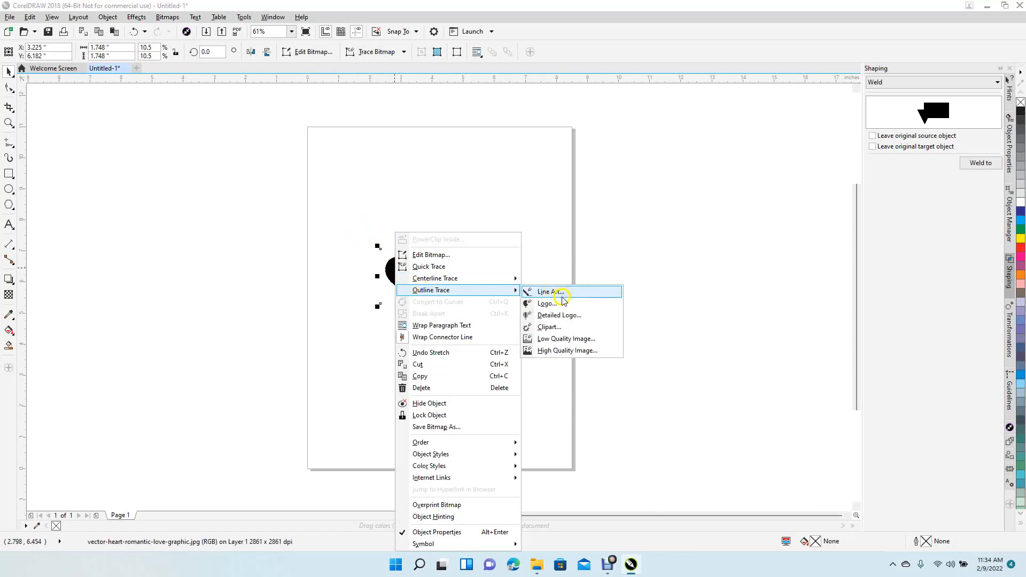
left_click(559, 315)
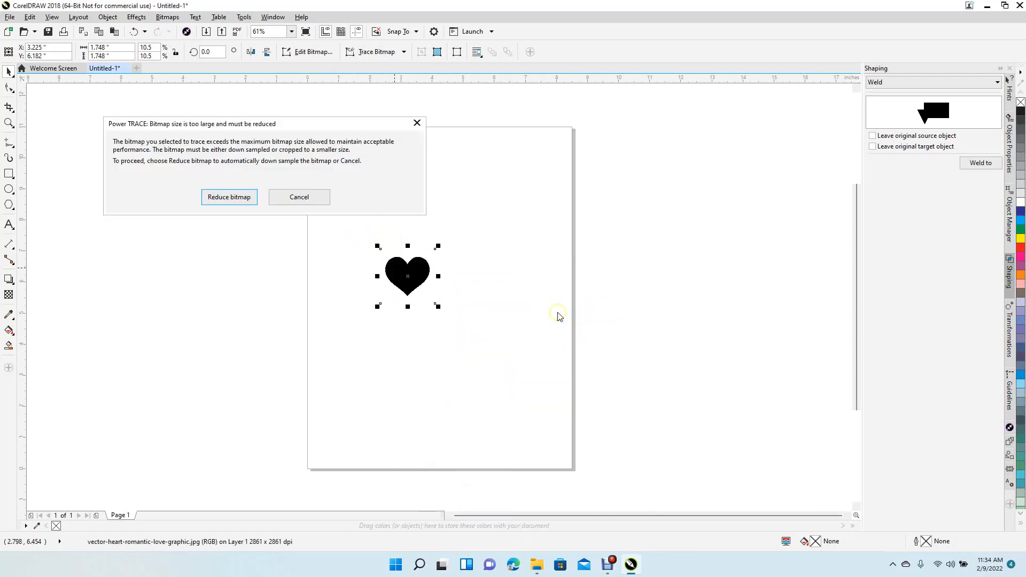
left_click(234, 197)
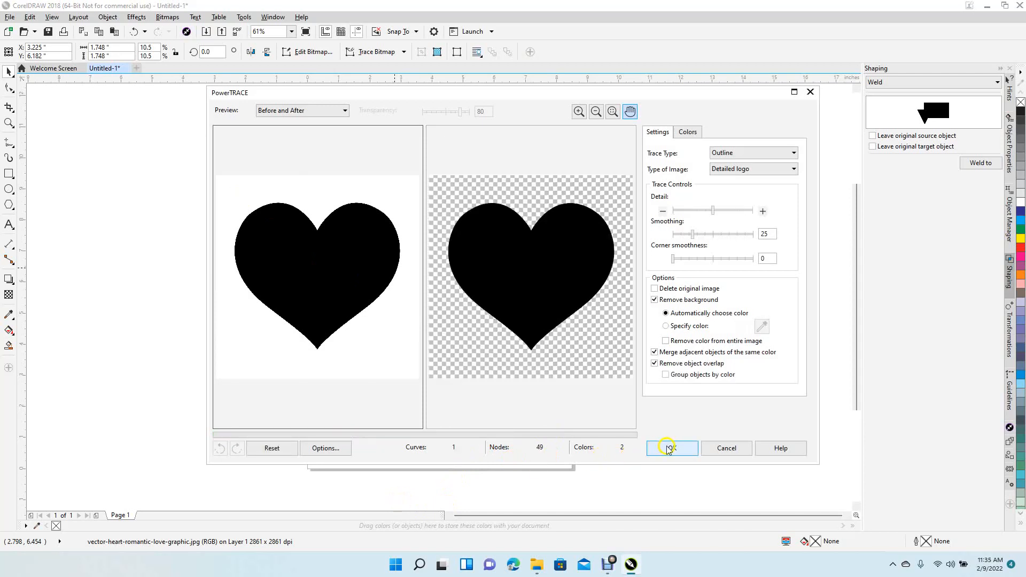
left_click(672, 448)
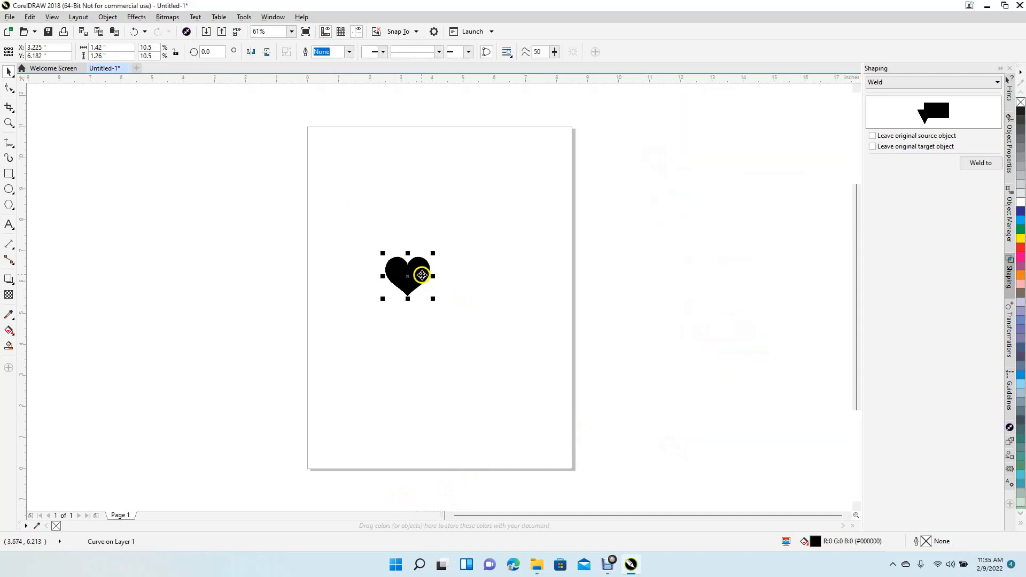
Move the traced heart off the original image and delete the original bitmap
left_click_drag(420, 274, 490, 260)
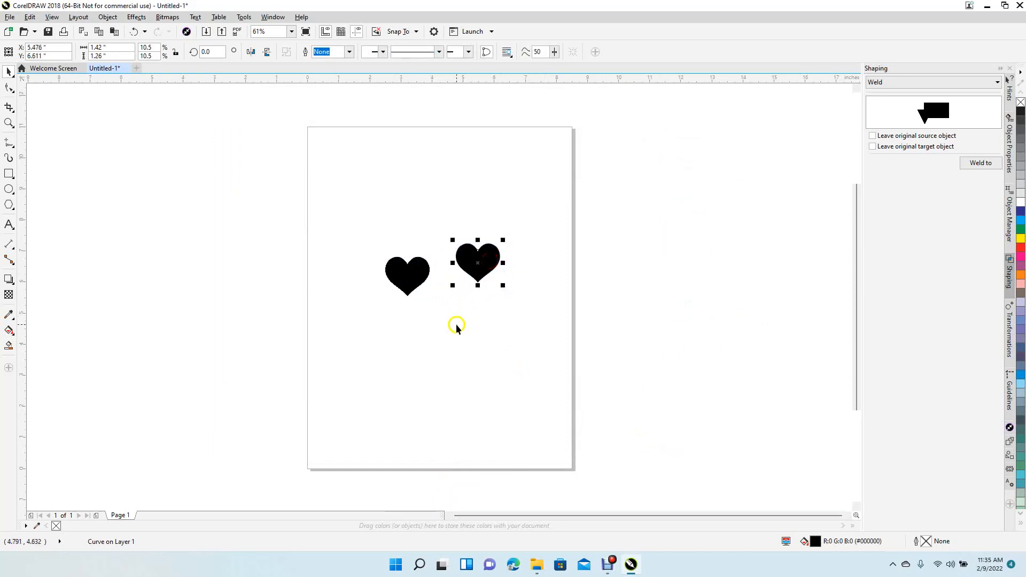
left_click(408, 273)
key("Delete")
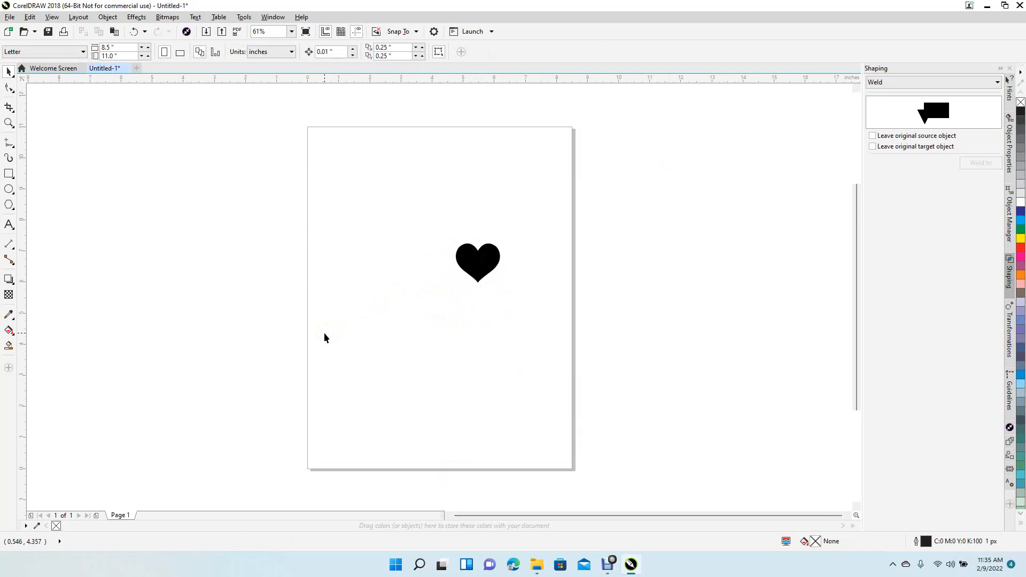
Switch the display to Wireframe and fill the traced heart with black from the palette
left_click(51, 17)
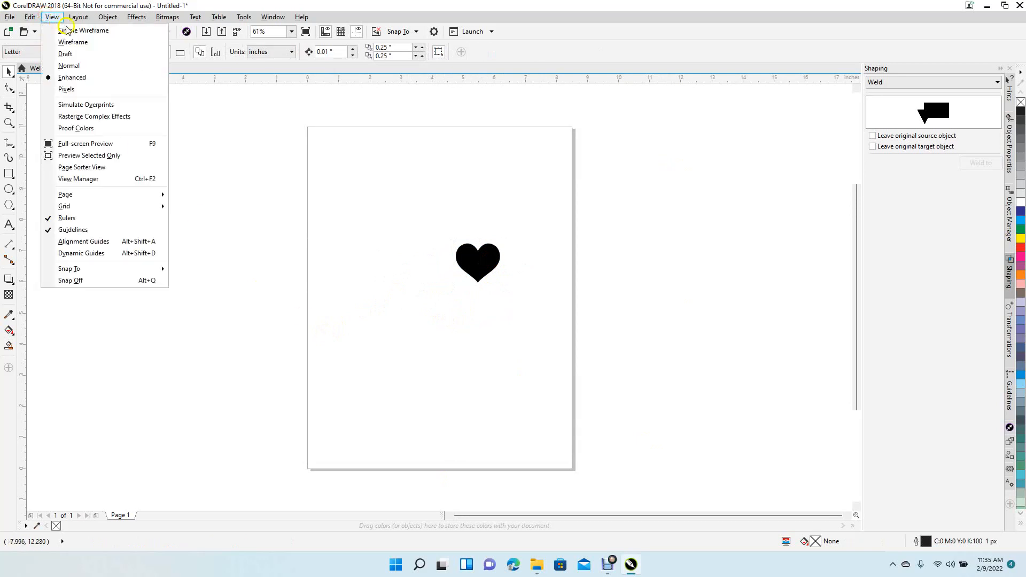
left_click(72, 43)
left_click_drag(437, 231, 524, 293)
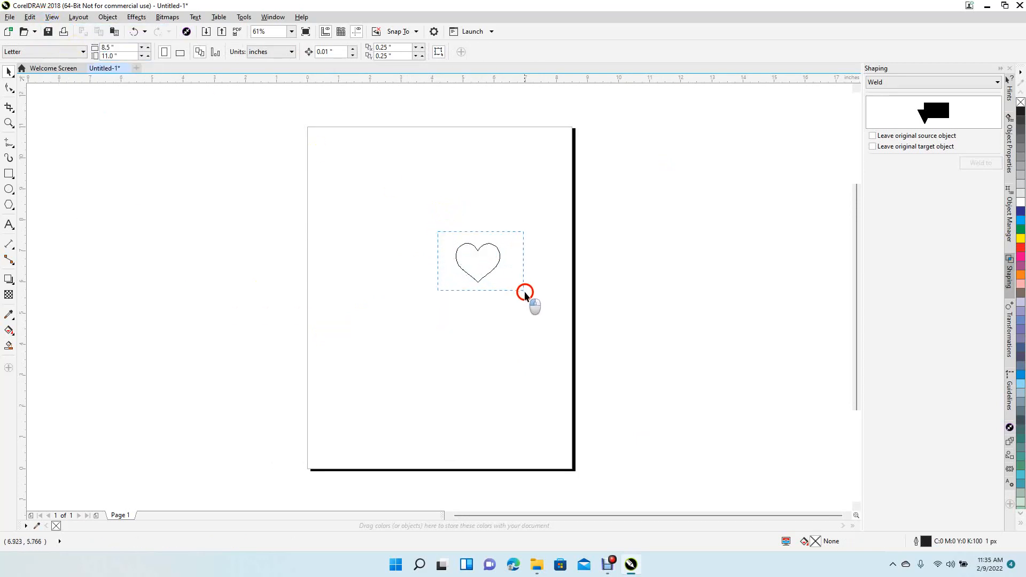
left_click(1022, 111)
left_click(582, 308)
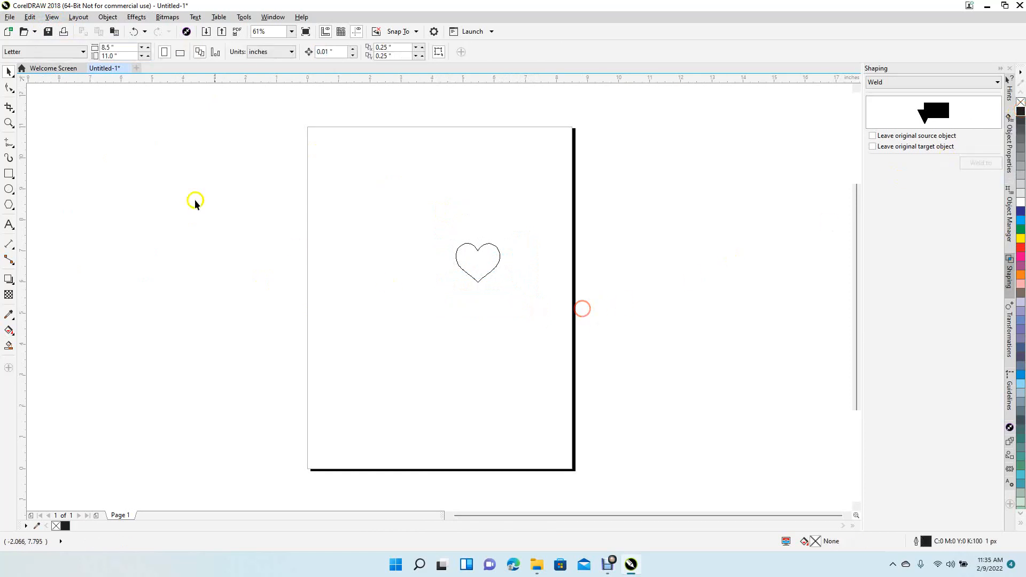
Add the artistic text LOVE below the heart and enlarge it to about 4.3 inches wide
left_click(9, 225)
left_click(351, 345)
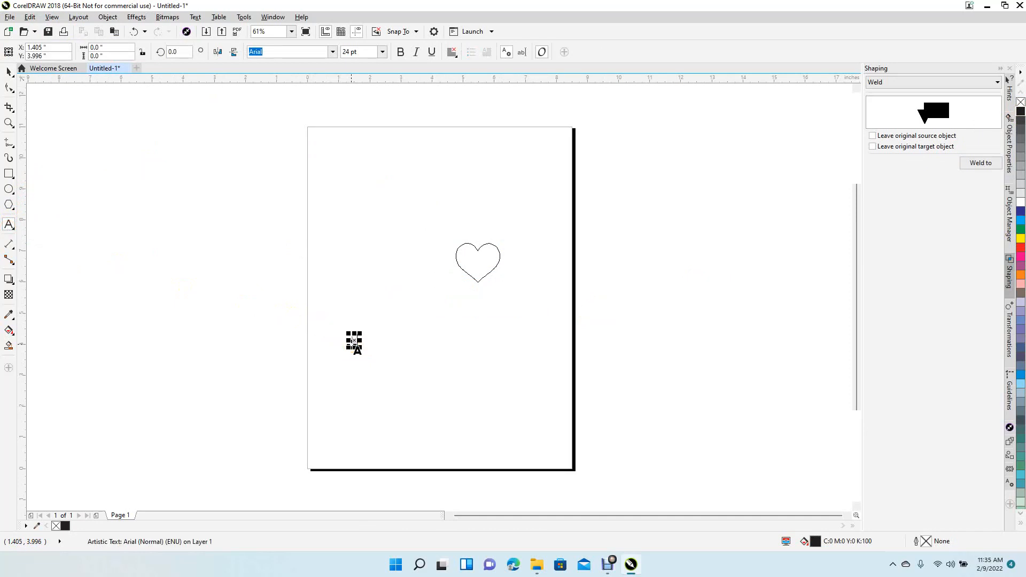
type("LOVE")
left_click(3, 69)
left_click(8, 70)
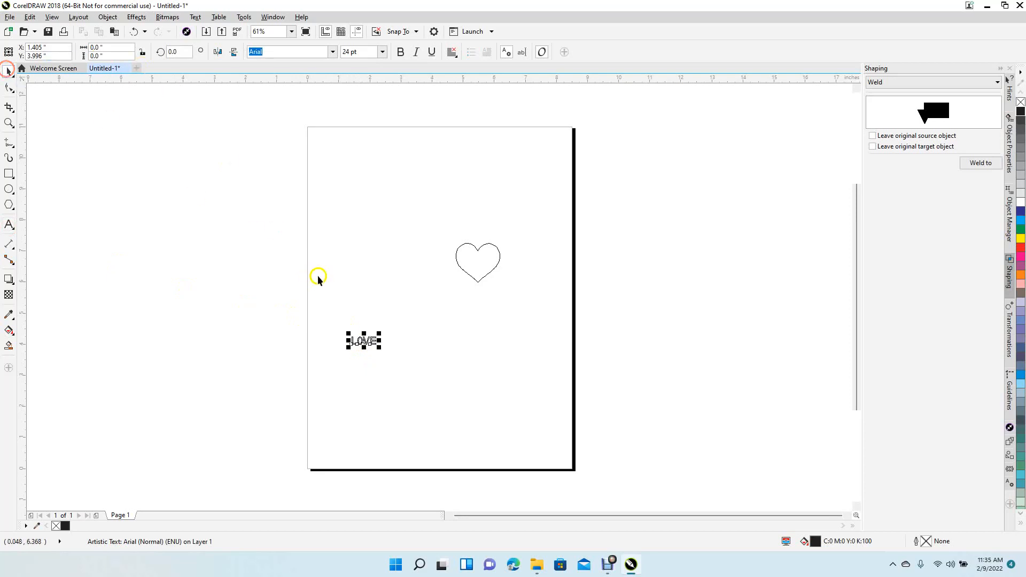
left_click_drag(378, 332, 503, 296)
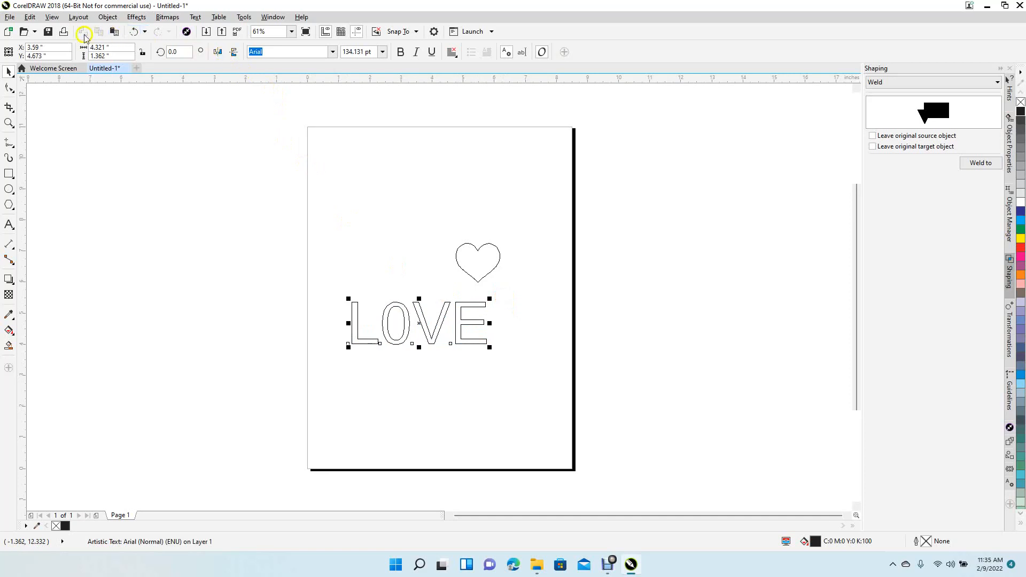
Return the display to Normal and set the LOVE text's font to Clarendon BT
left_click(59, 19)
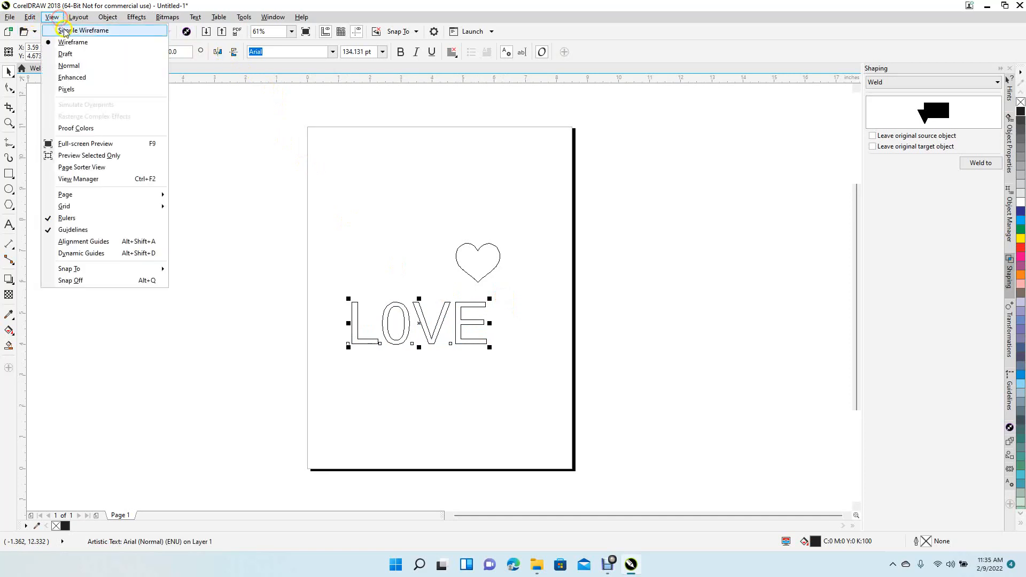
left_click(76, 66)
left_click(378, 300)
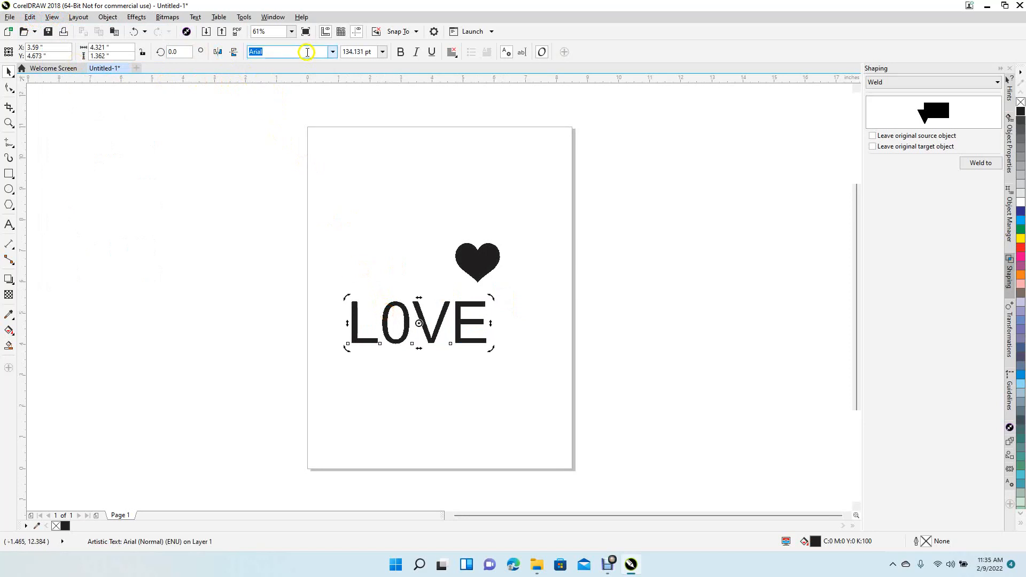
left_click(332, 52)
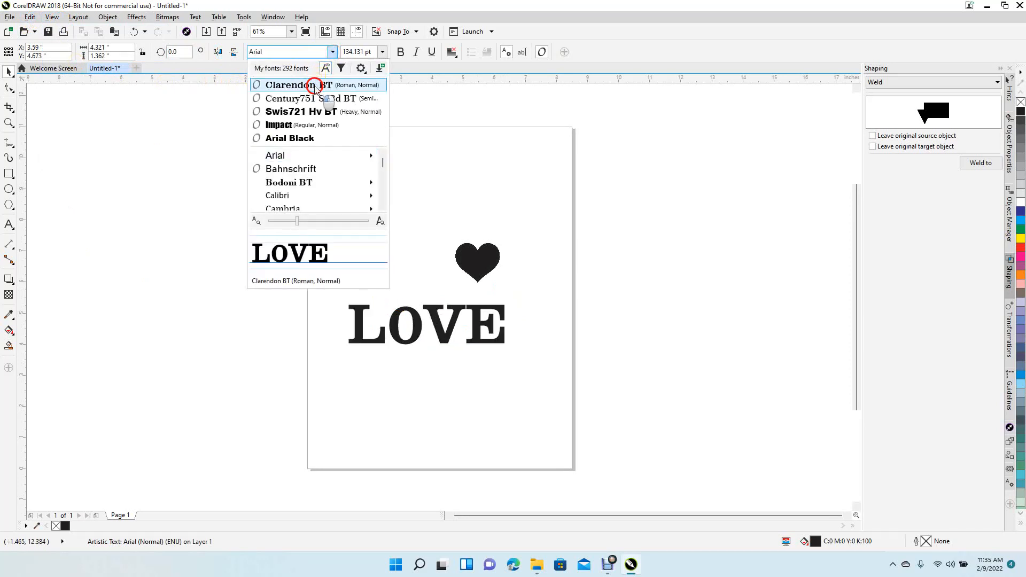
left_click(315, 86)
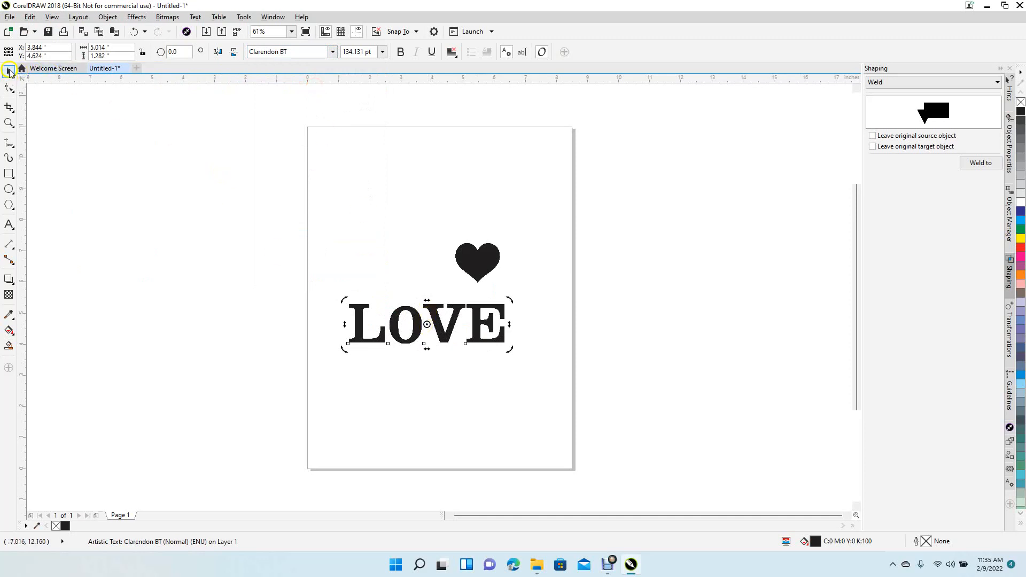
Convert the LOVE text to curves
left_click(236, 261)
left_click(384, 339)
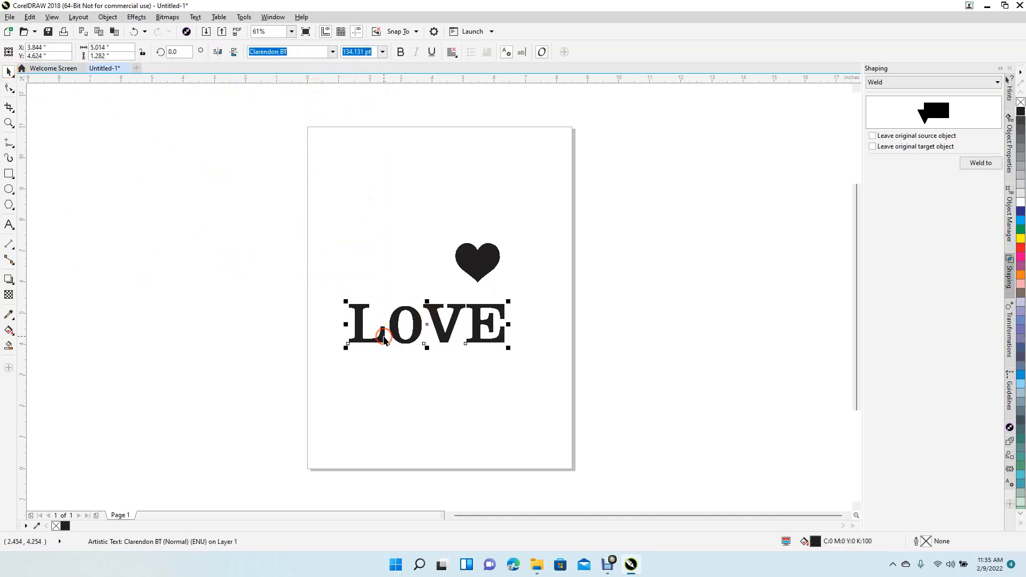
left_click(108, 18)
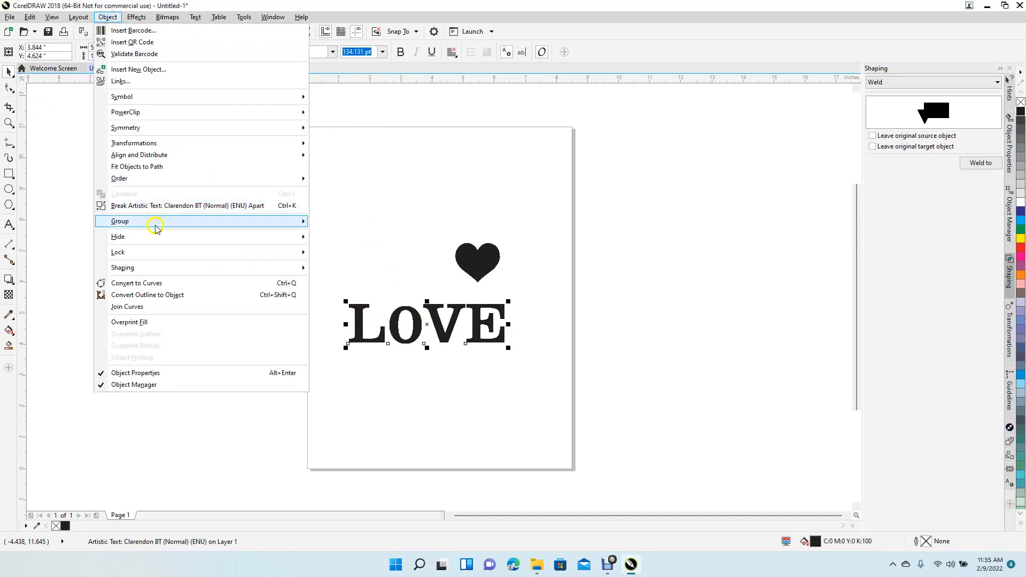
left_click(160, 283)
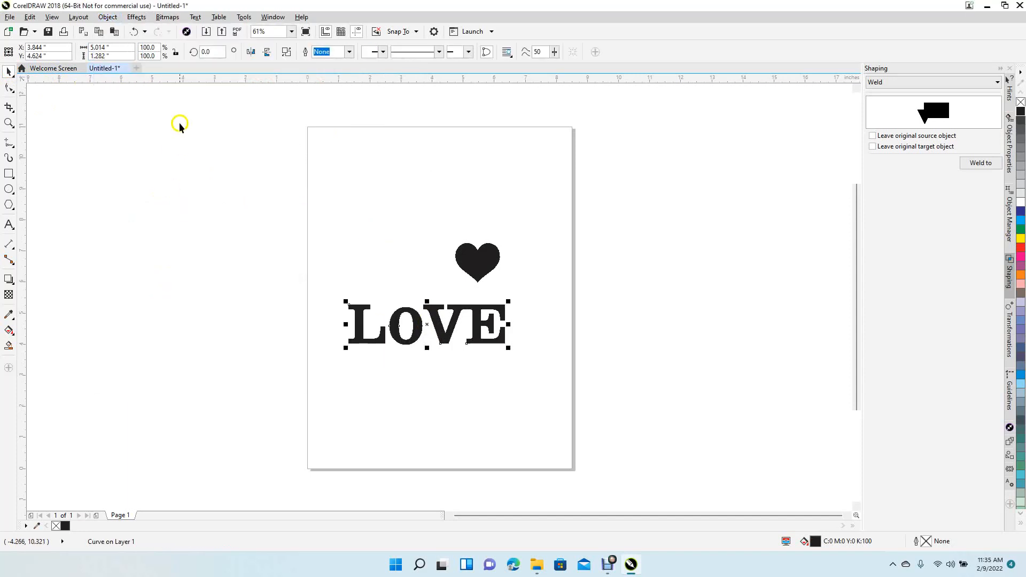
Set the outline width of the LOVE curves to 5 px
left_click(349, 51)
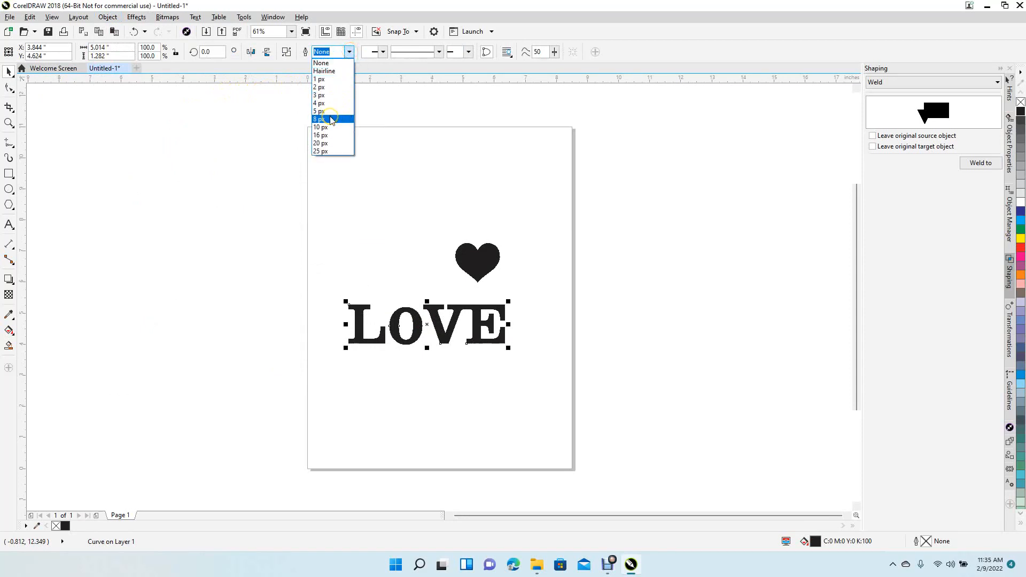
left_click(324, 111)
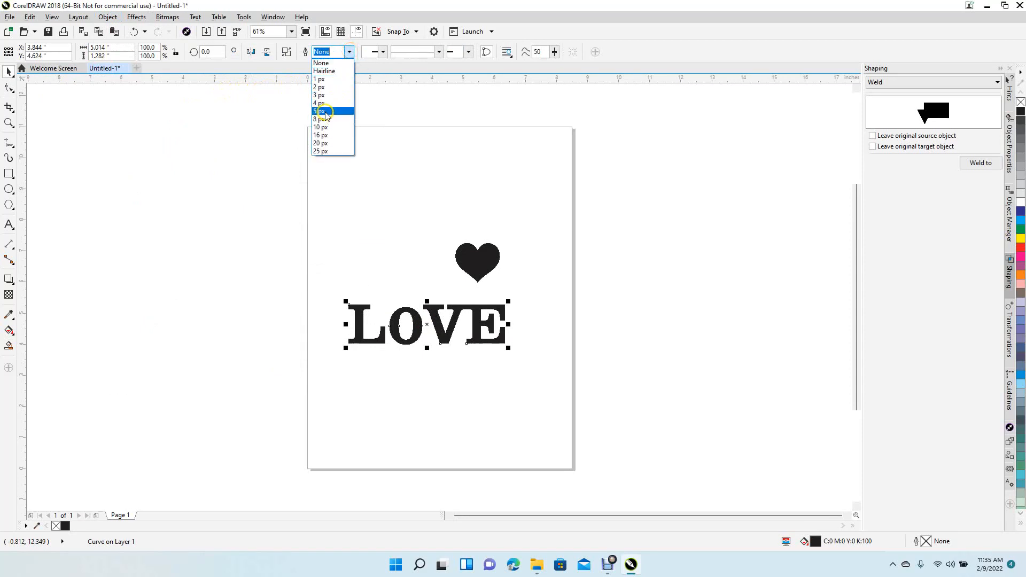
left_click(325, 112)
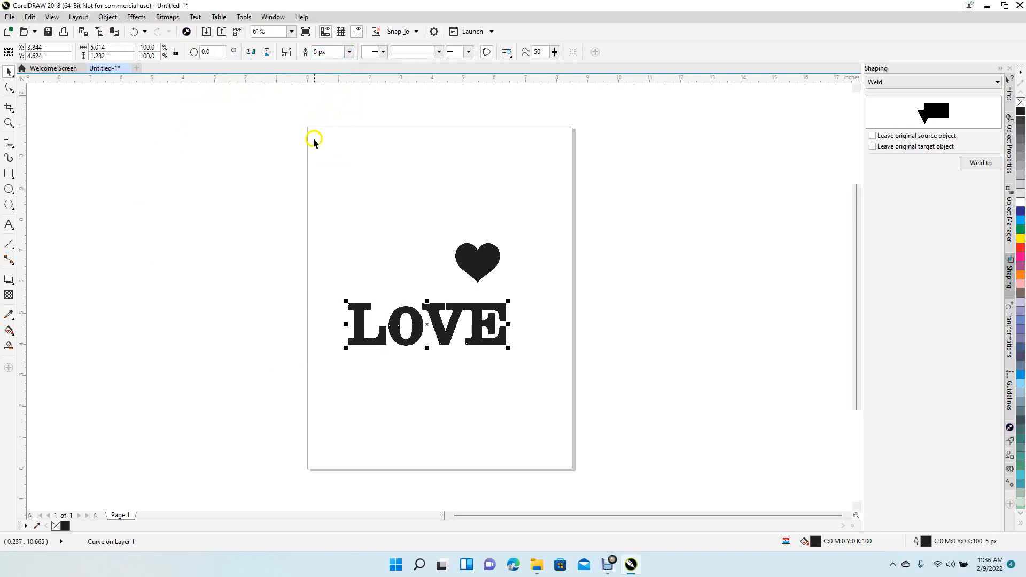
Convert the 5 px outline of the LOVE curves to a separate object
left_click(110, 18)
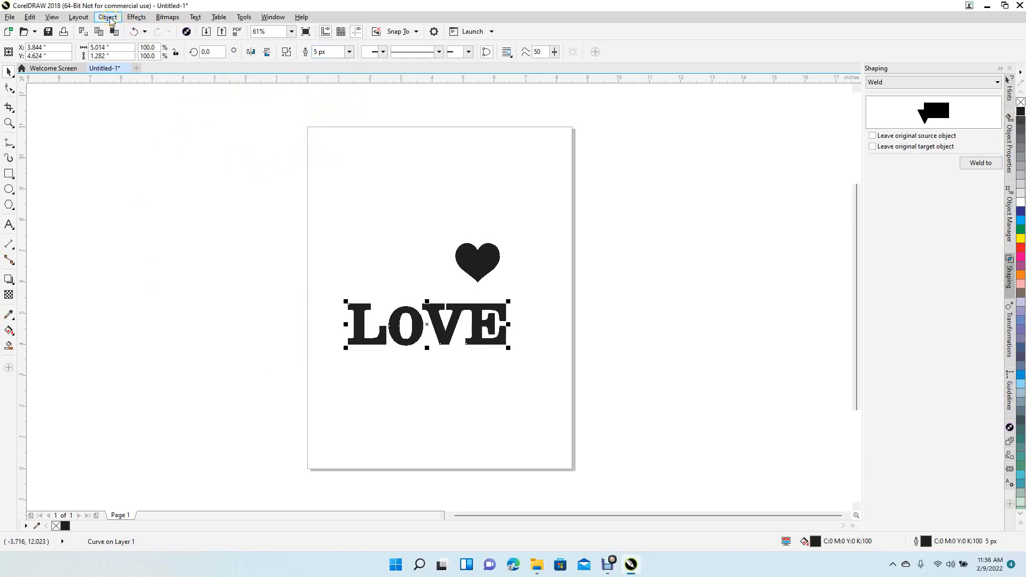
left_click(121, 205)
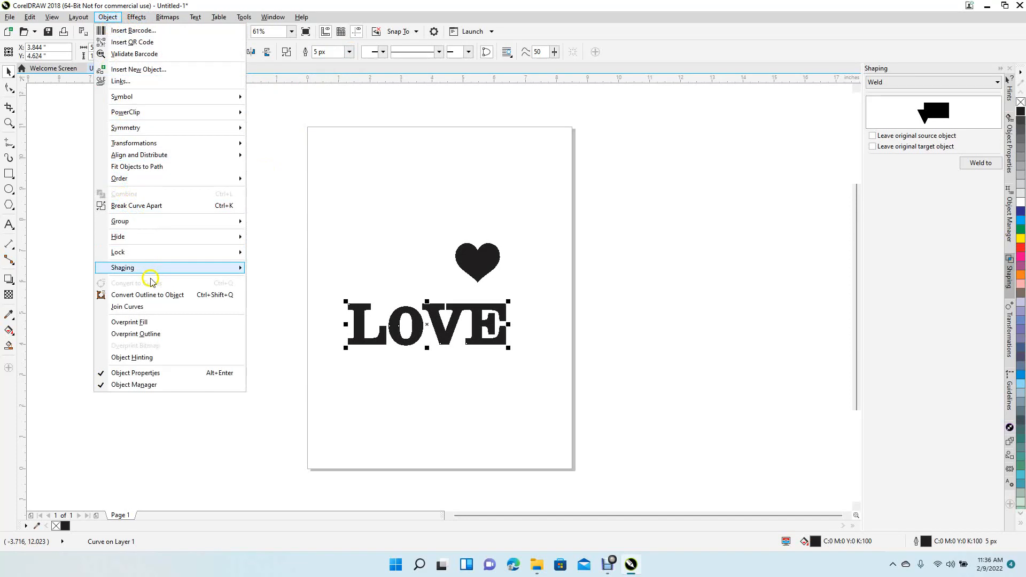
left_click(164, 295)
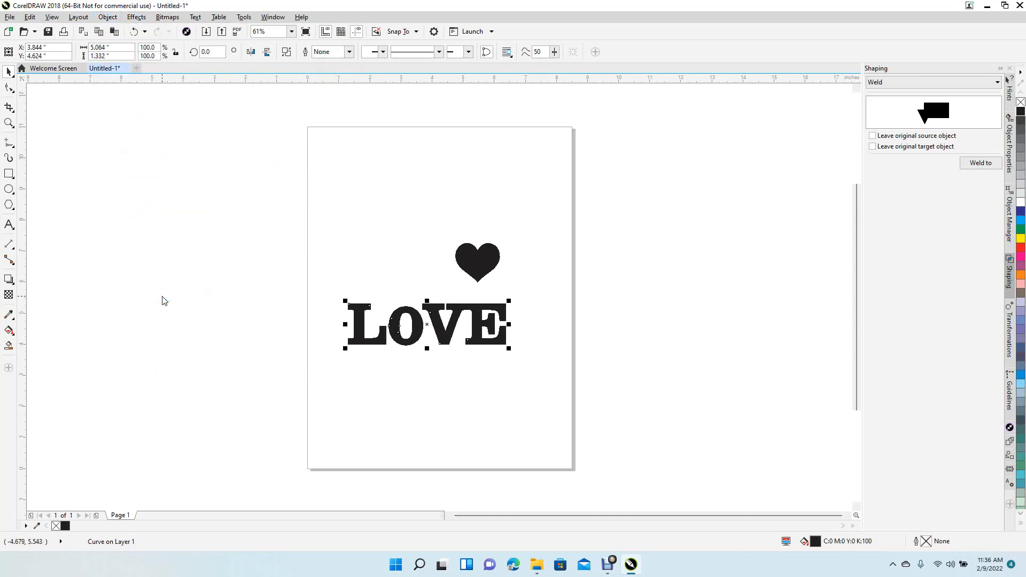
Switch the display to Wireframe and deselect the LOVE lettering
left_click(78, 17)
left_click(49, 17)
left_click(63, 44)
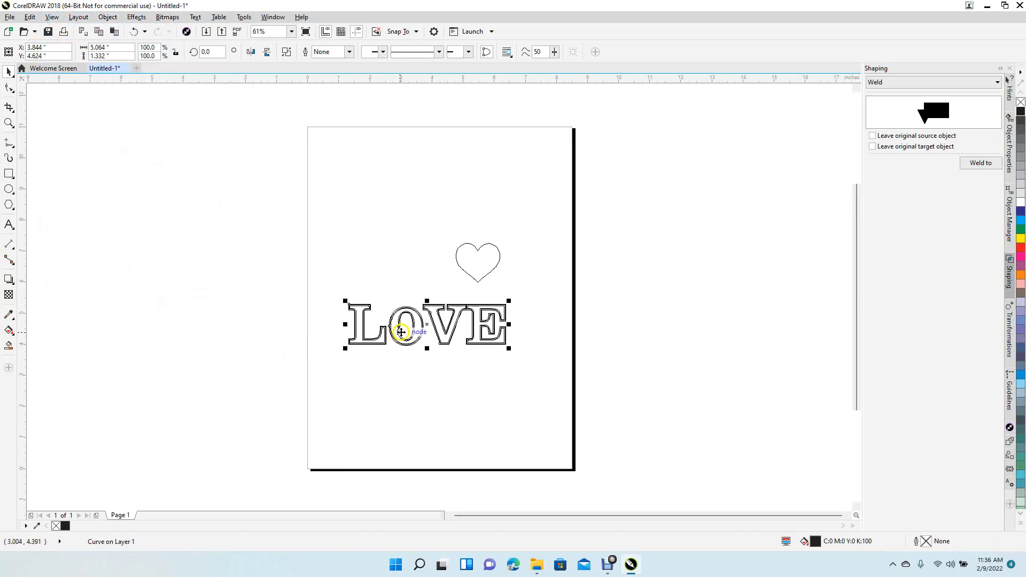
scroll(402, 351, "up", 2)
scroll(402, 350, "up", 2)
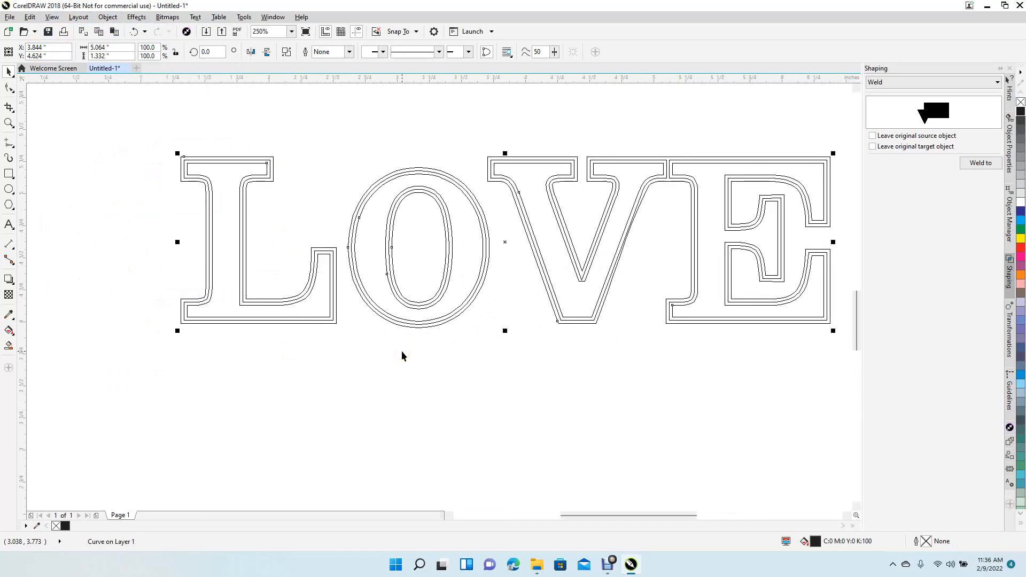
left_click(408, 371)
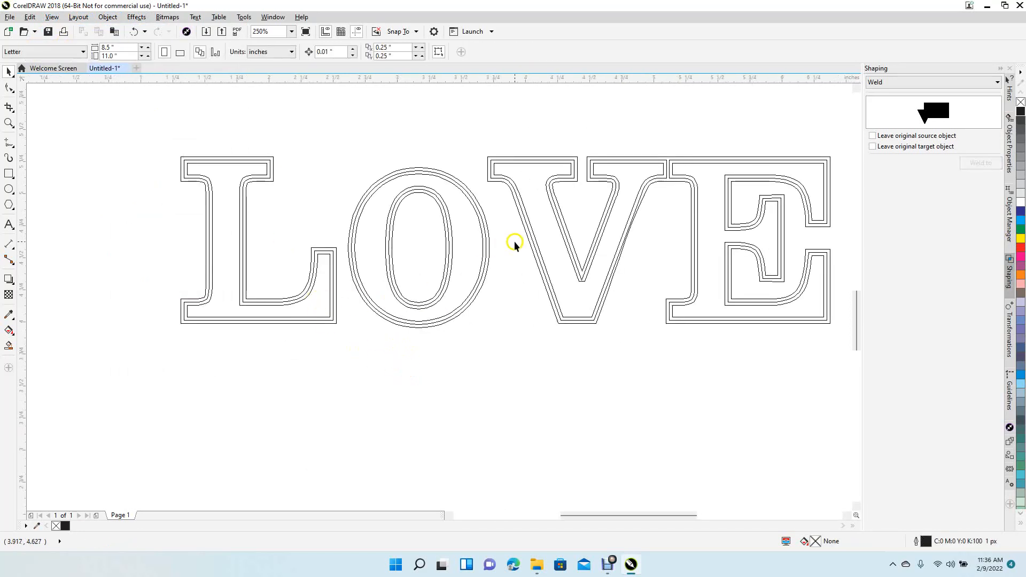
Pull the original LOVE curves out of the converted outline object and delete them
left_click_drag(198, 177, 166, 225)
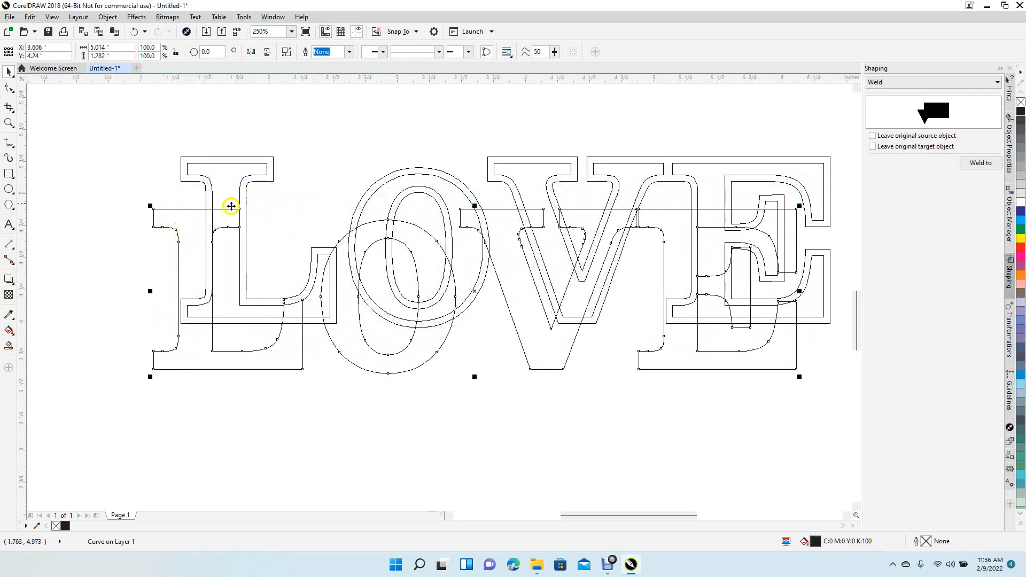
left_click_drag(182, 206, 164, 291)
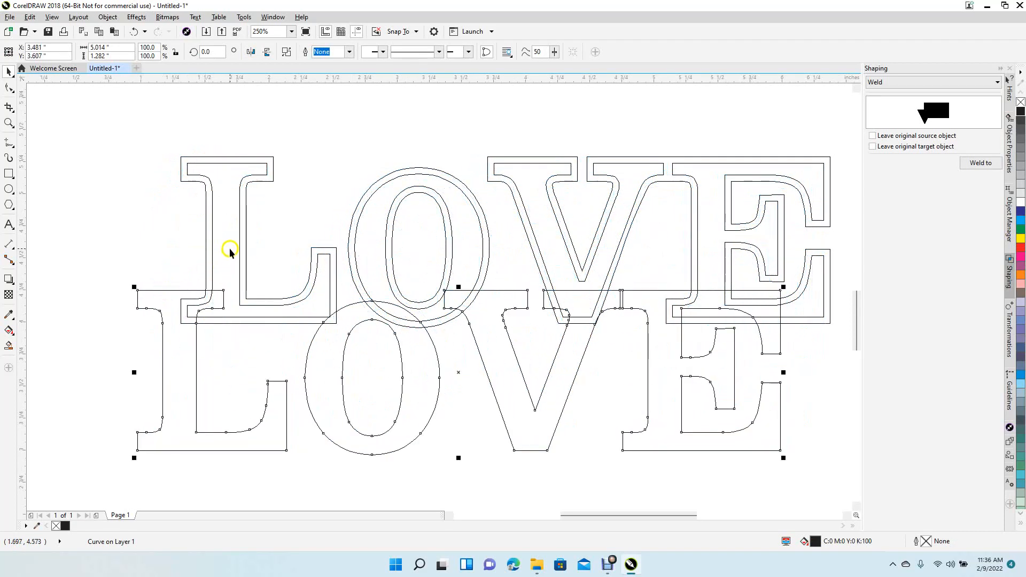
key("Delete")
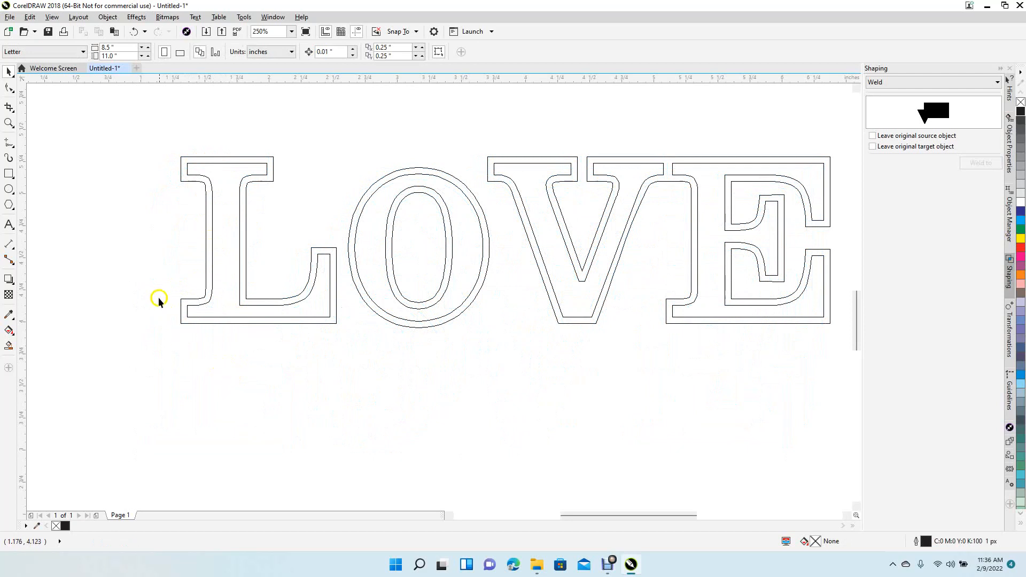
Break the converted LOVE outline object apart into separate curves
left_click(213, 275)
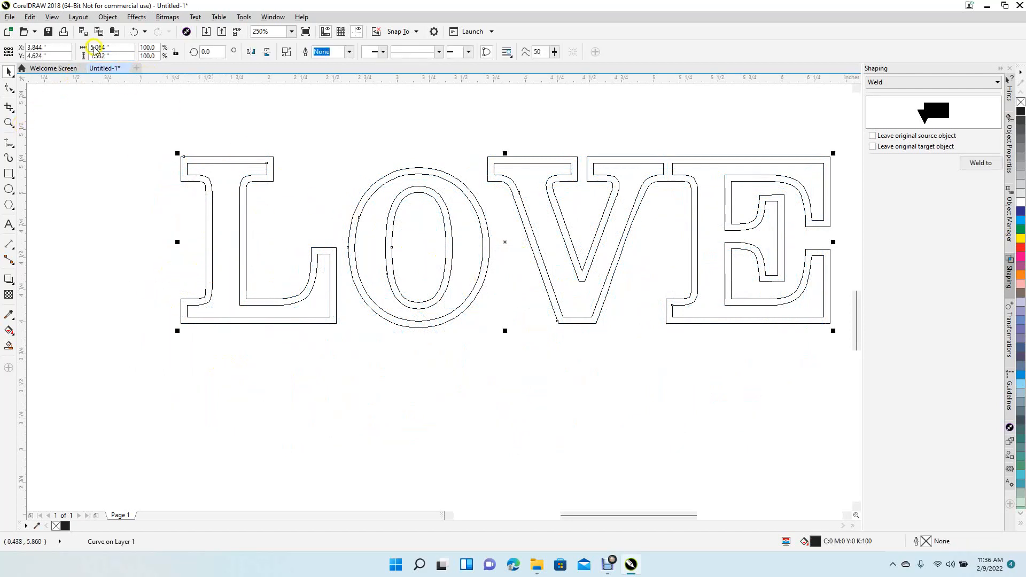
left_click(109, 17)
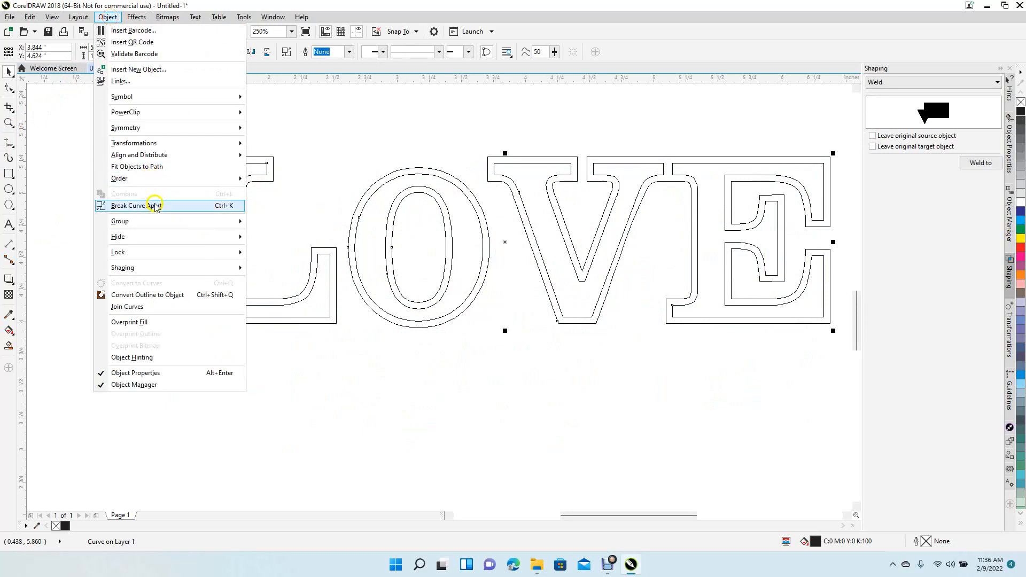
left_click(157, 207)
left_click(137, 198)
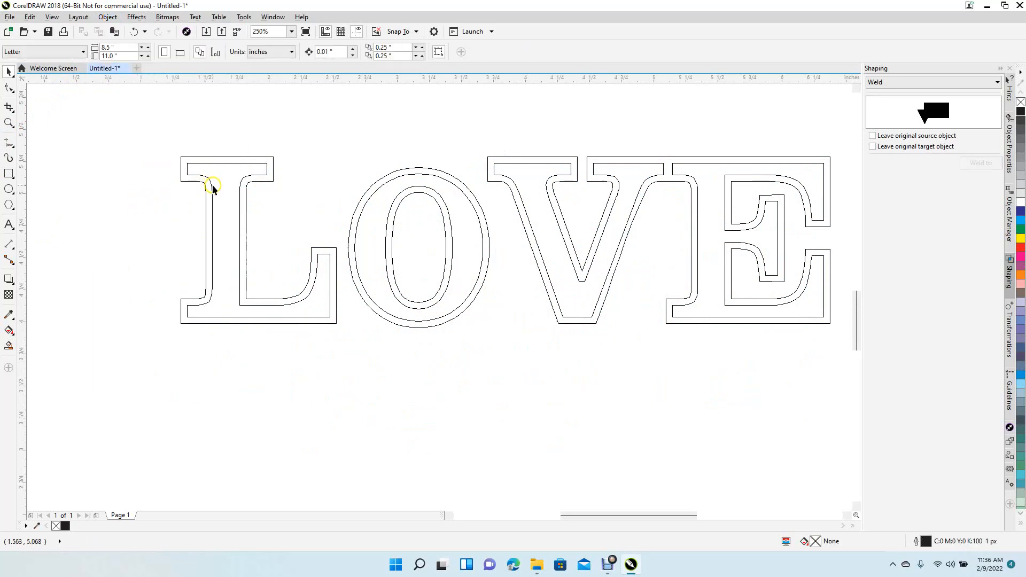
Delete the inner contour of the L and all curves of the letter O
left_click(213, 187)
left_click(206, 177)
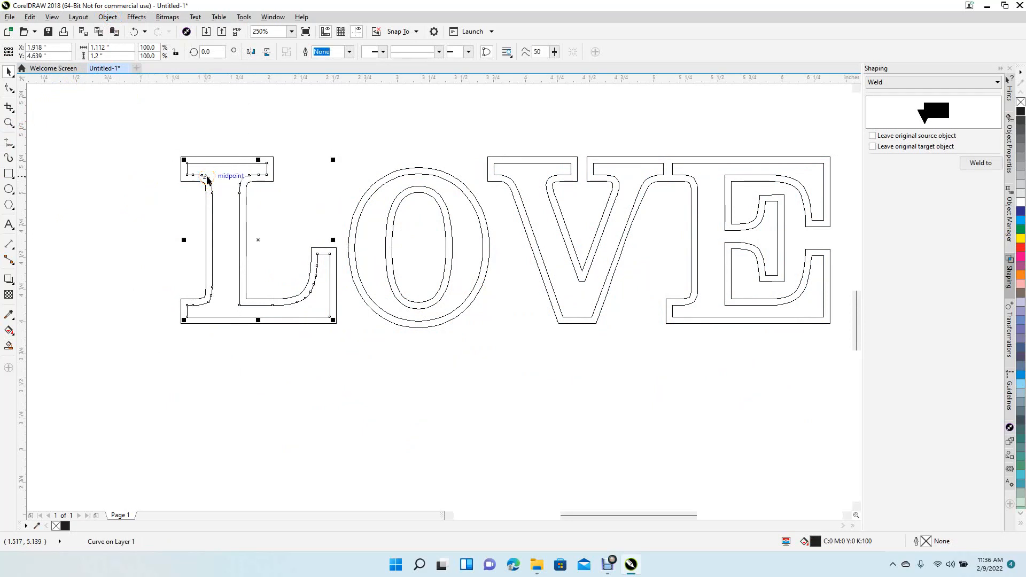
key("Delete")
left_click_drag(345, 142, 515, 391)
key("Delete")
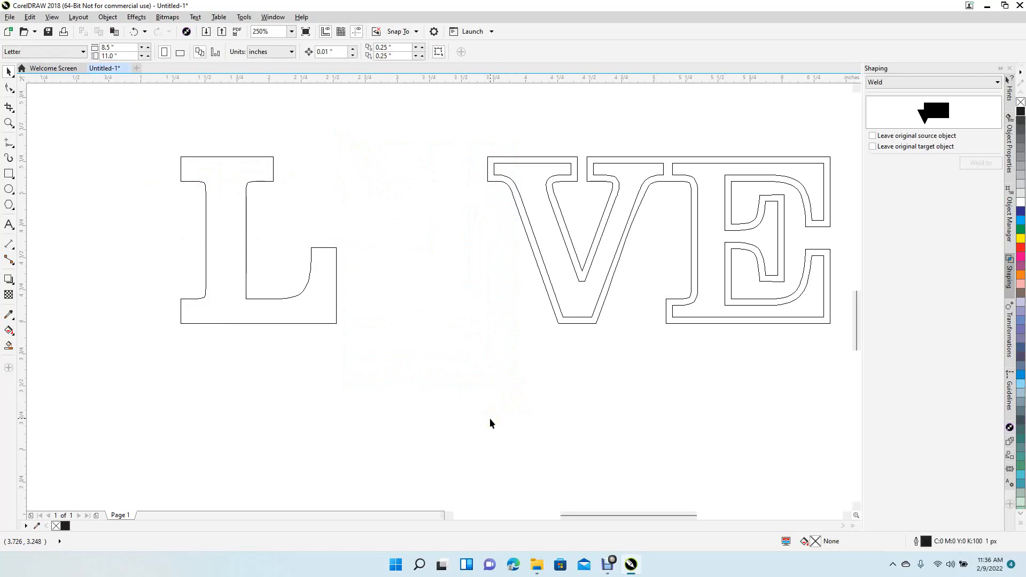
Delete the inner contours of the V and the E, keeping their outer shapes
left_click(555, 221)
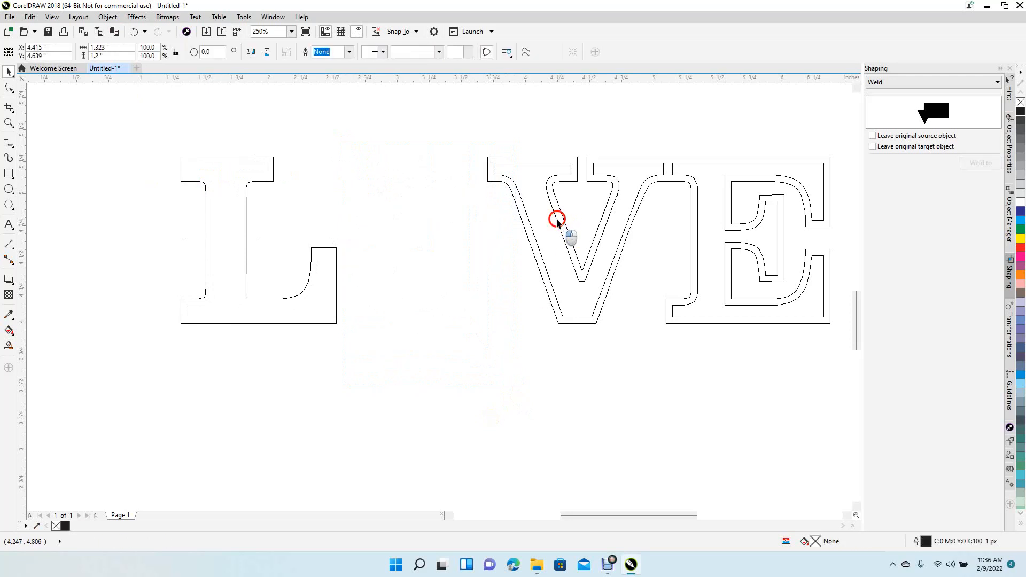
key("Delete")
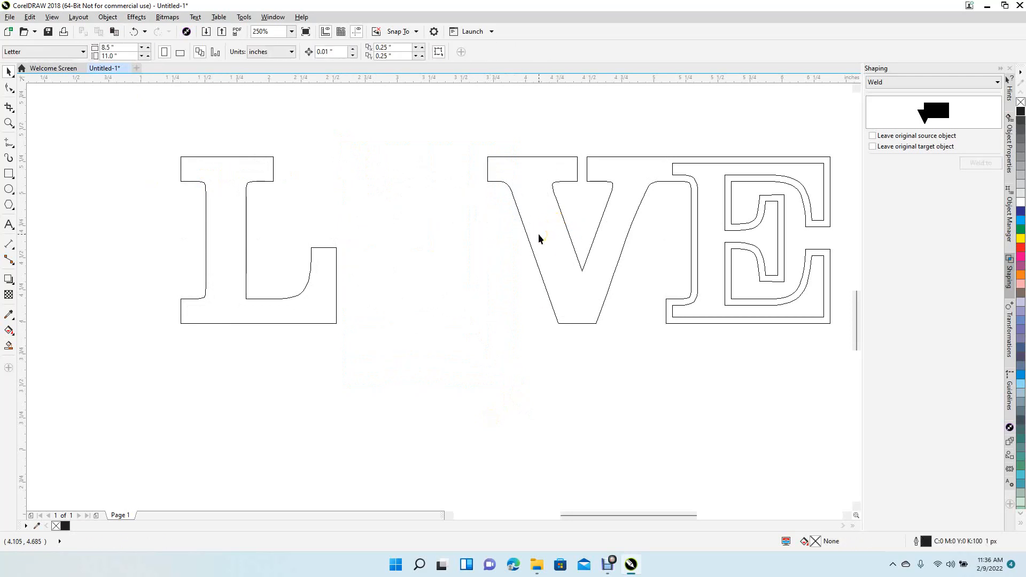
left_click(697, 184)
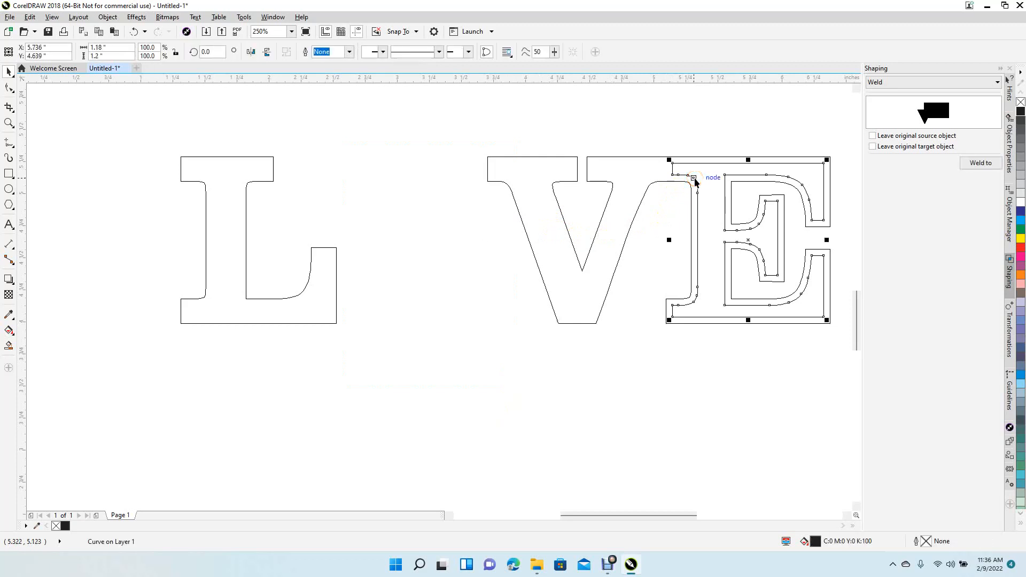
key("Delete")
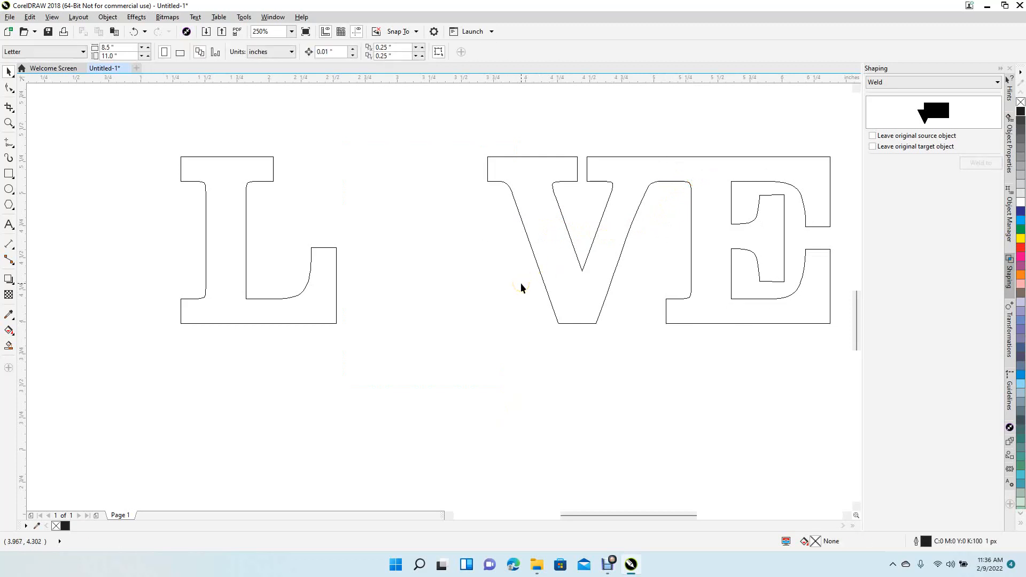
Create a smaller concentric copy of the heart, about 0.64 inches wide, inside the original
scroll(520, 287, "down", 2)
left_click_drag(552, 90, 652, 166)
left_click_drag(701, 200, 703, 200)
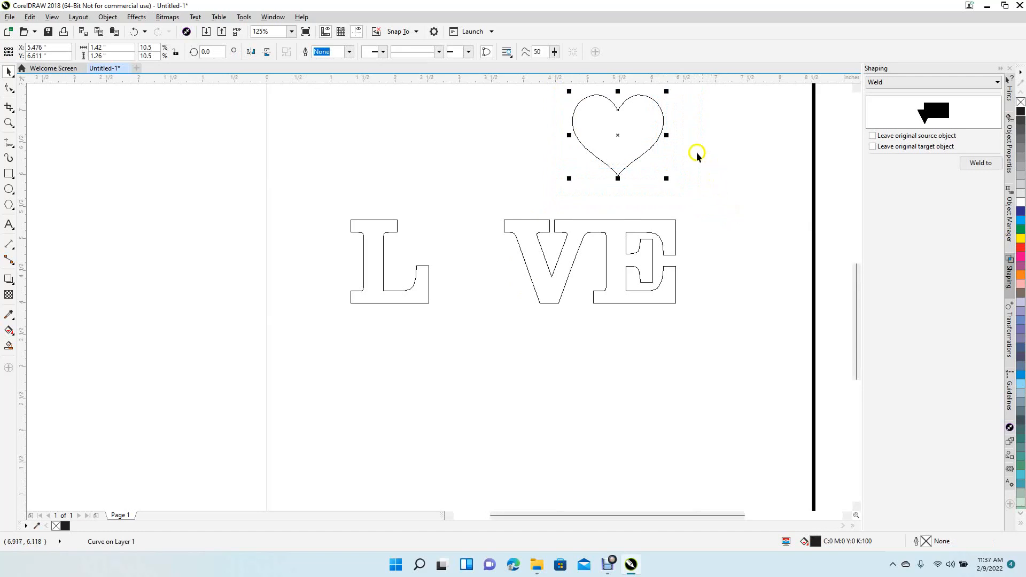
left_click_drag(667, 92, 650, 115)
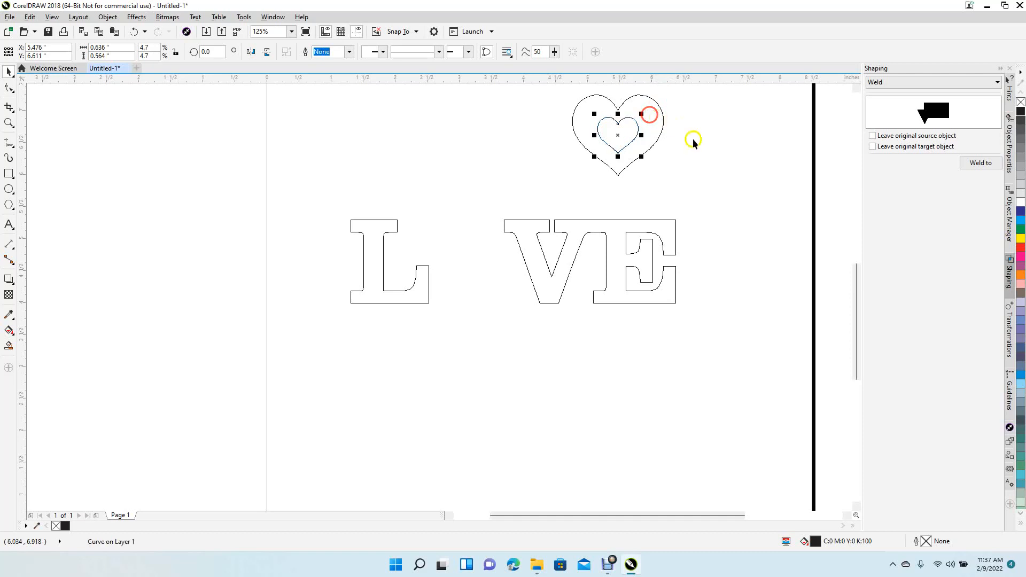
Nudge the small inner heart down by 0.05 inches and deselect it
key("Down")
key("Down")
key("Down")
key("Down")
key("Down")
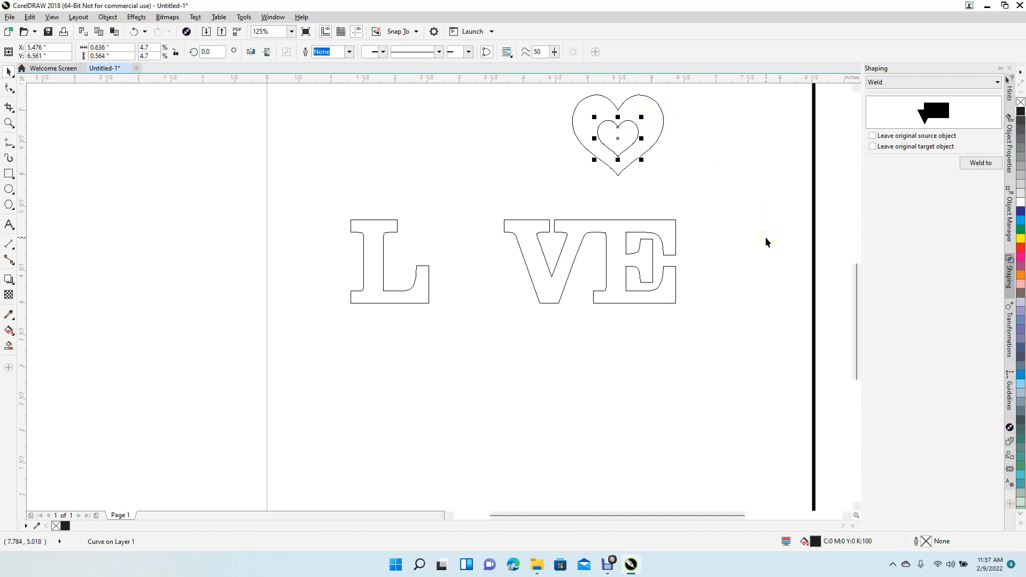
left_click(434, 142)
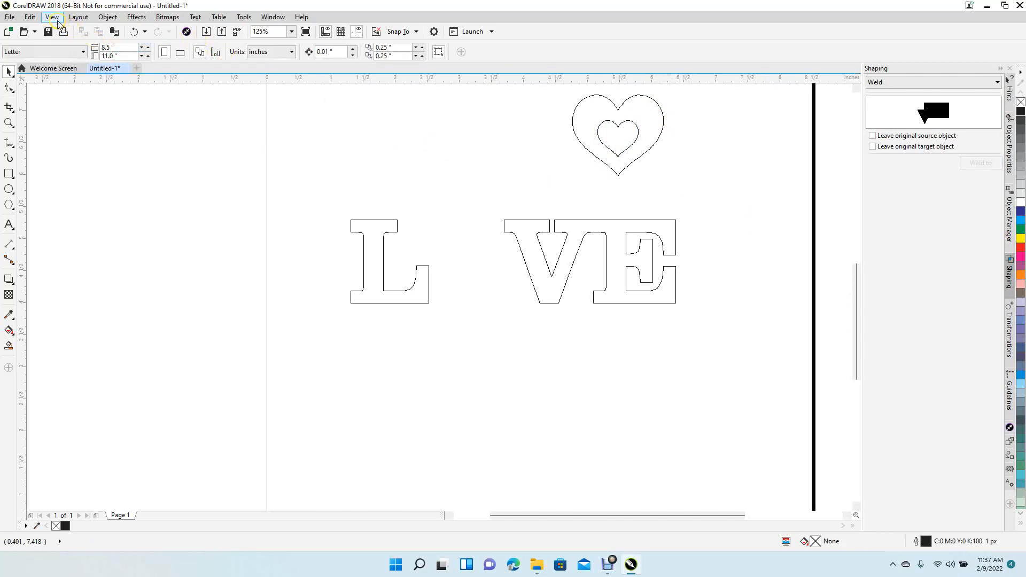
Return the display to Normal and select the small inner heart
left_click(52, 17)
left_click(69, 65)
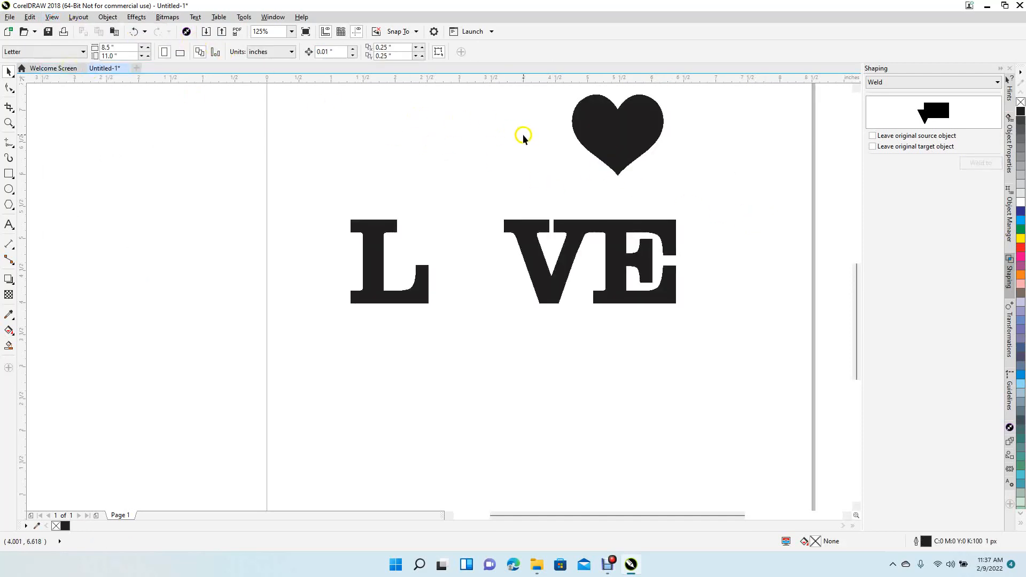
left_click(618, 126)
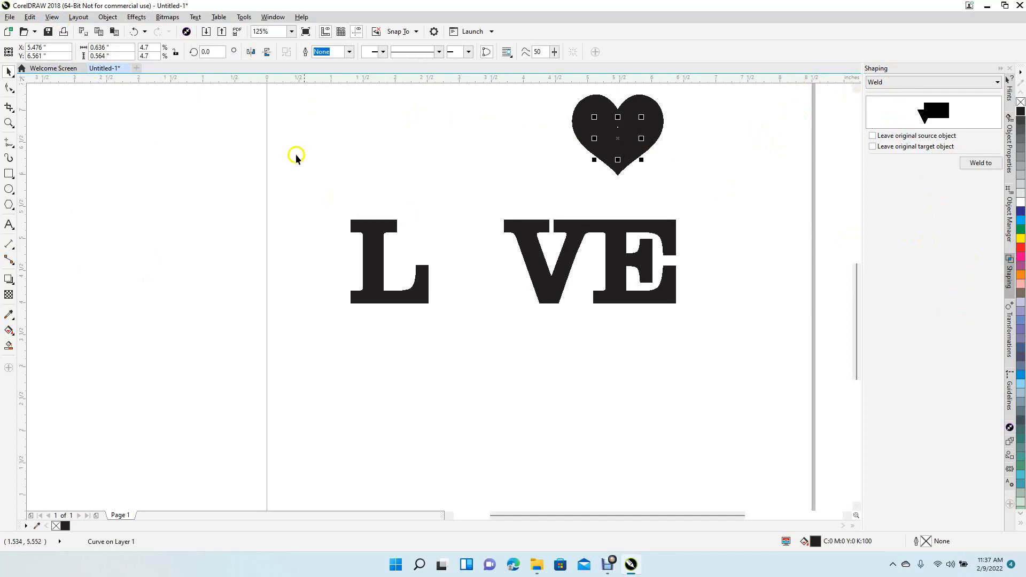
Look through the available dockers and commands to locate the Shaping docker
left_click(272, 17)
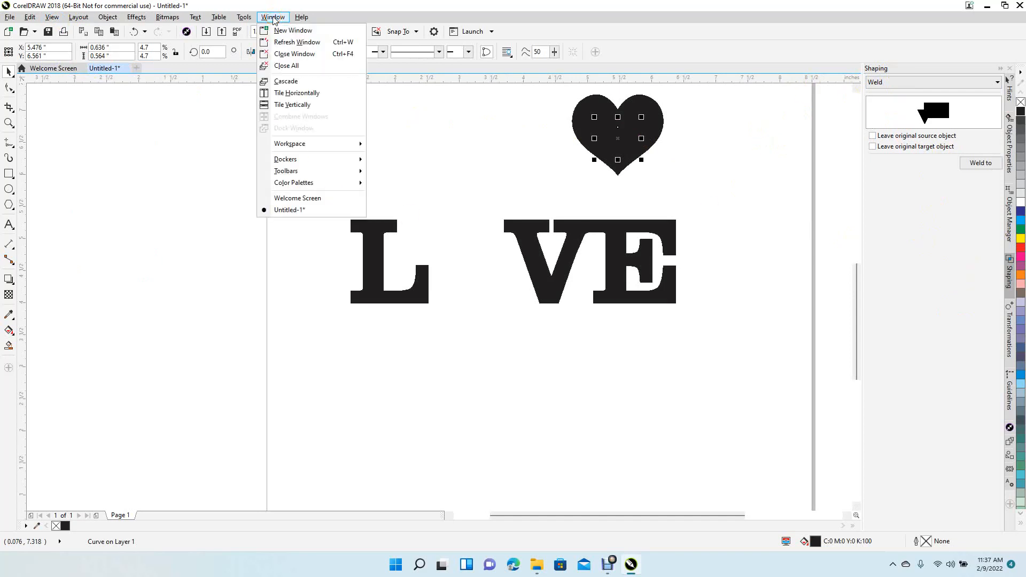
mouse_move(248, 18)
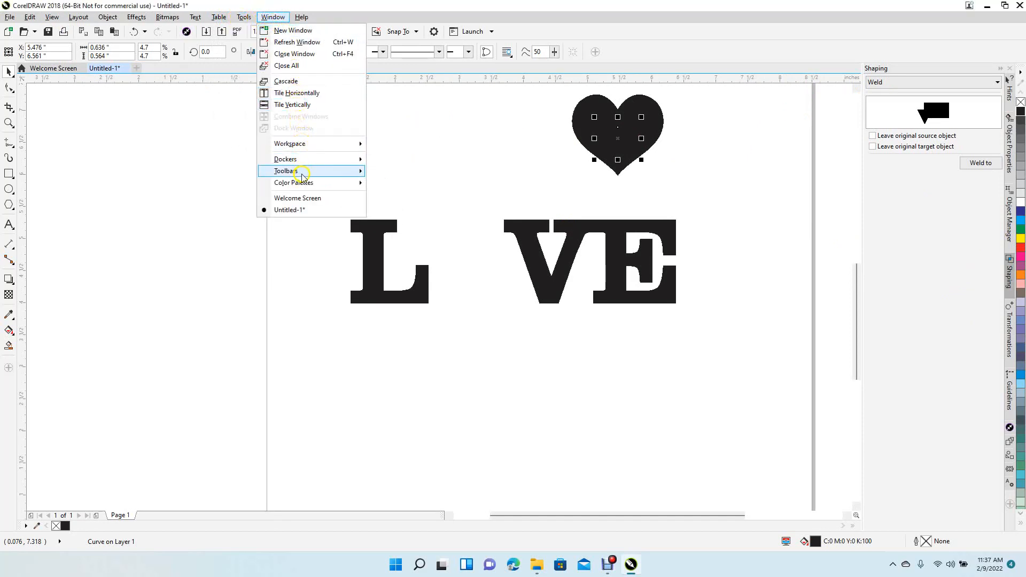
mouse_move(302, 177)
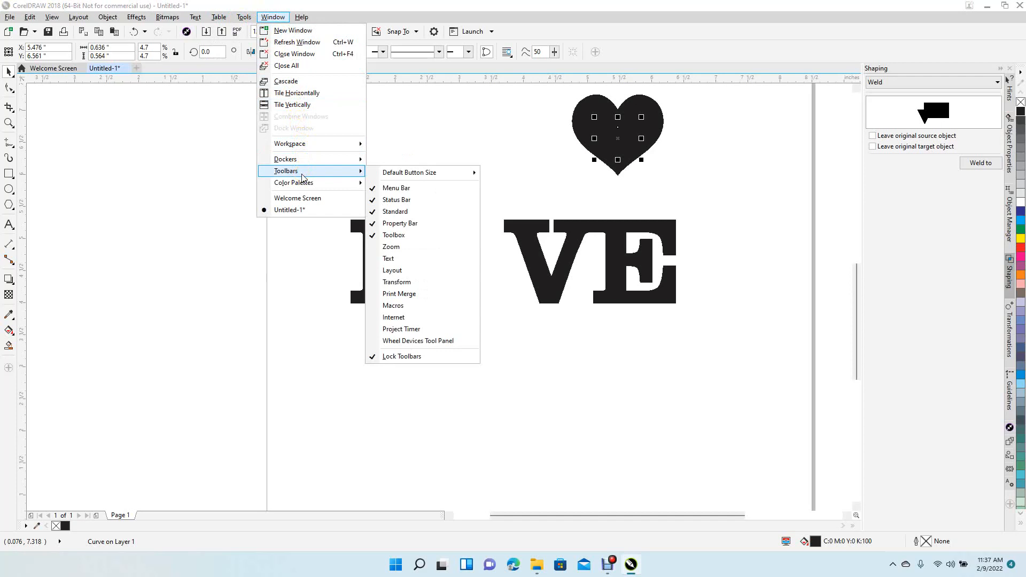
left_click(299, 161)
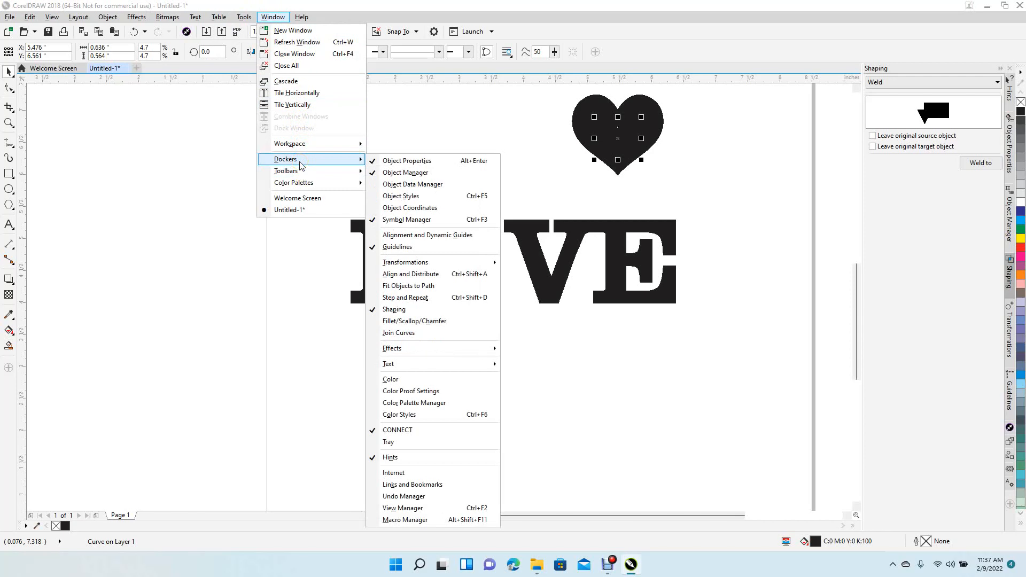
mouse_move(293, 150)
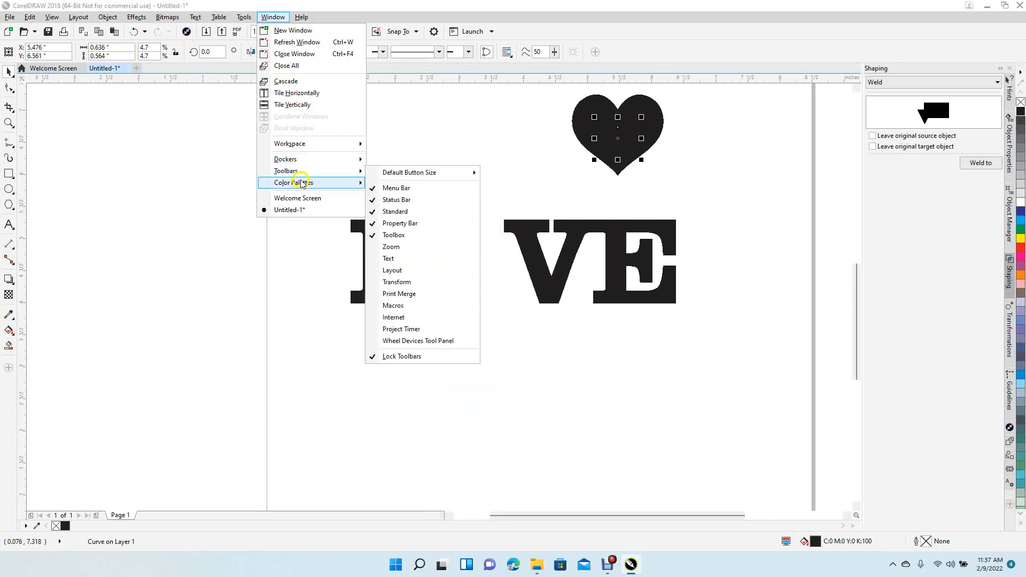
mouse_move(293, 184)
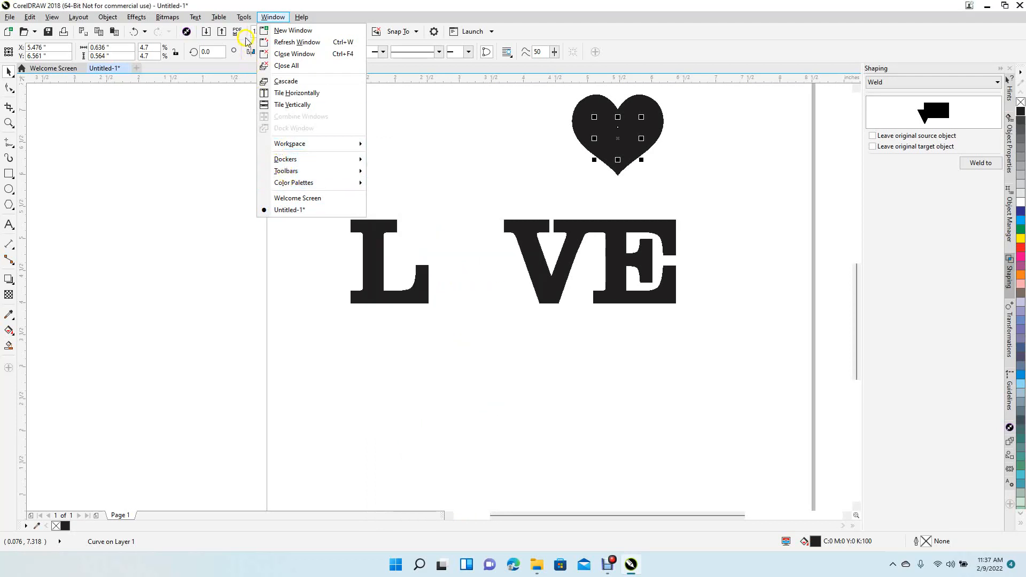
left_click(238, 24)
mouse_move(200, 21)
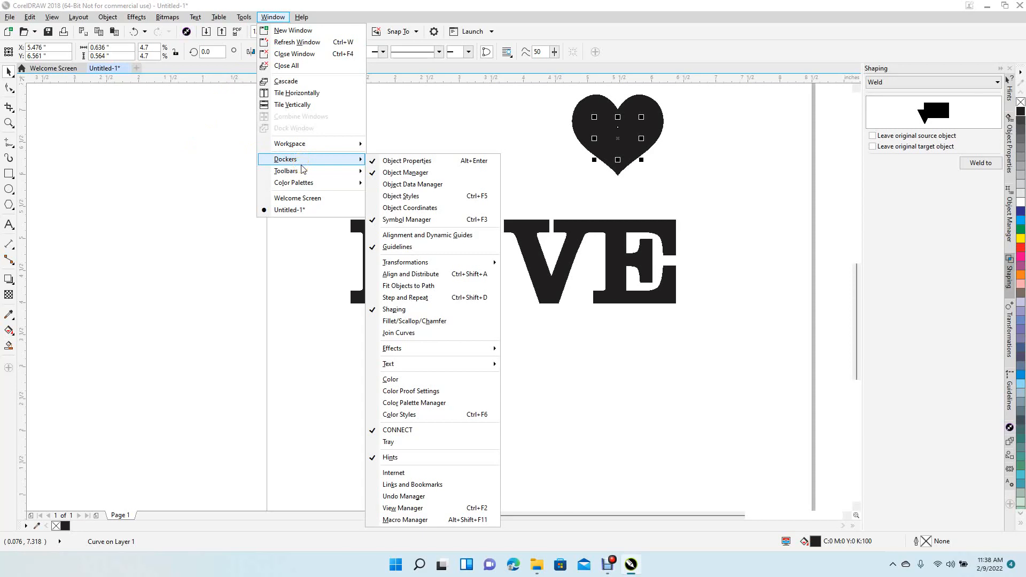
left_click(92, 178)
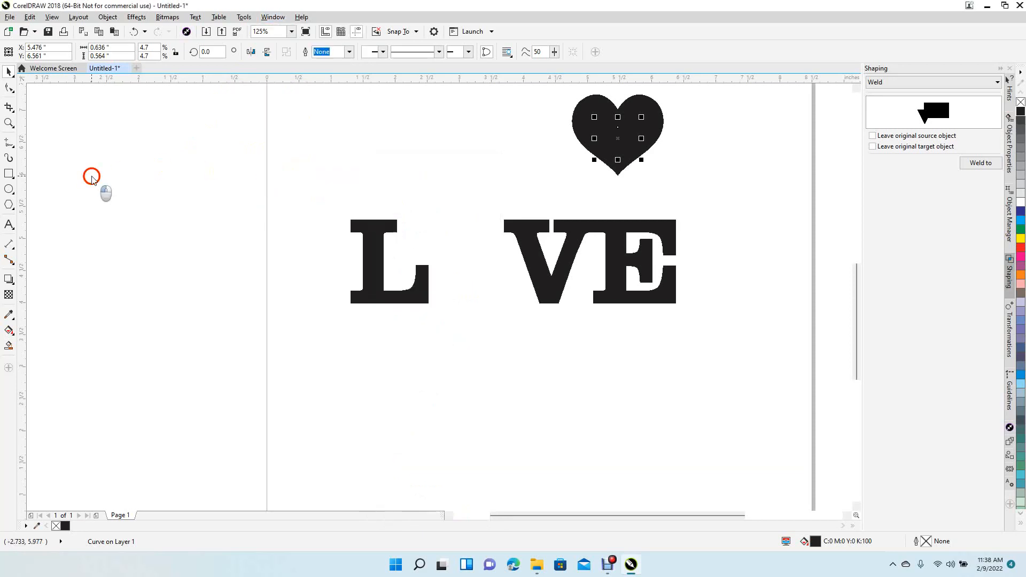
left_click(109, 17)
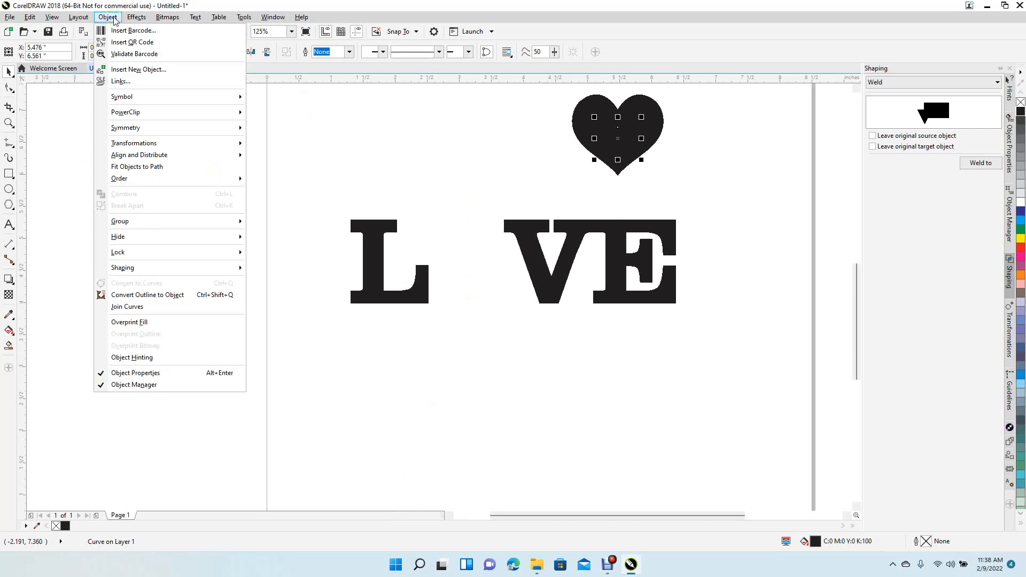
mouse_move(135, 23)
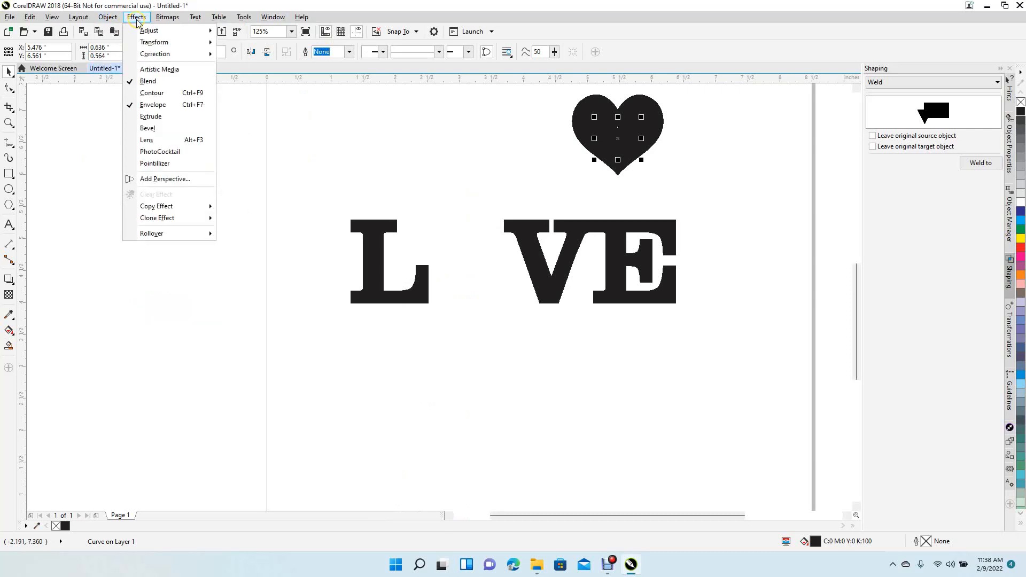
left_click(136, 17)
left_click(169, 17)
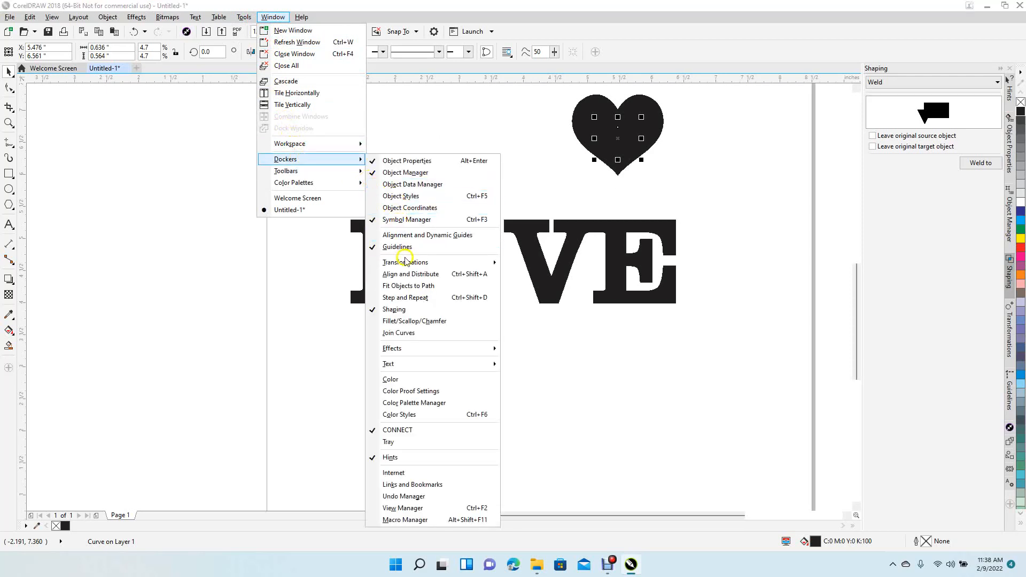
left_click(408, 309)
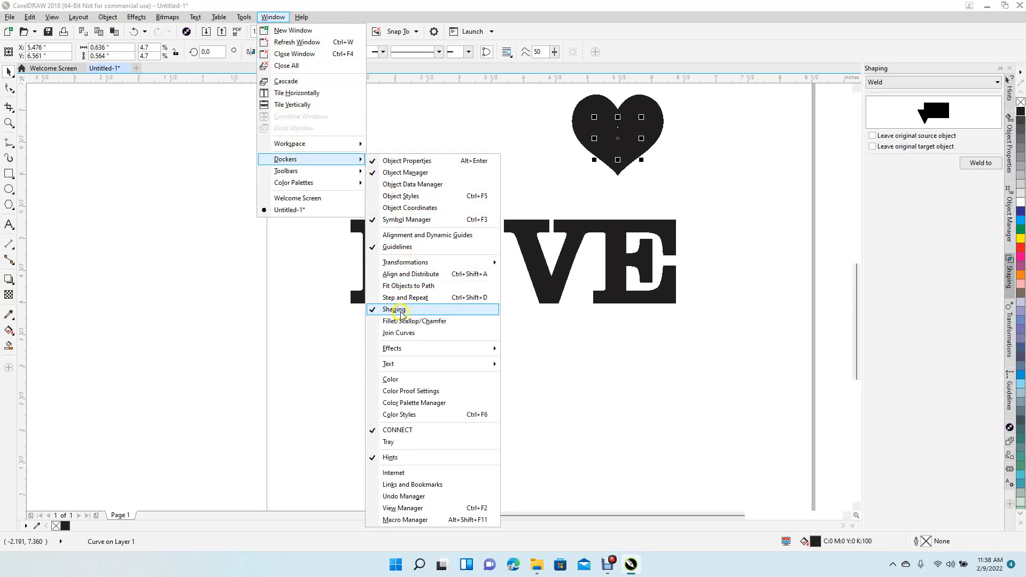
left_click(708, 364)
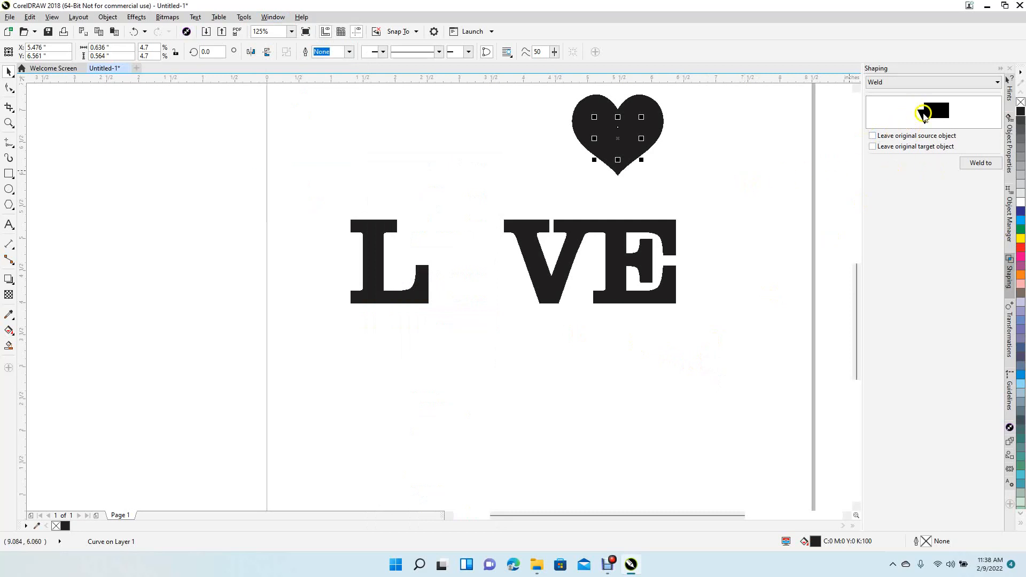
Trim the small inner heart's shape out of the large heart, keeping the original source object
left_click(903, 82)
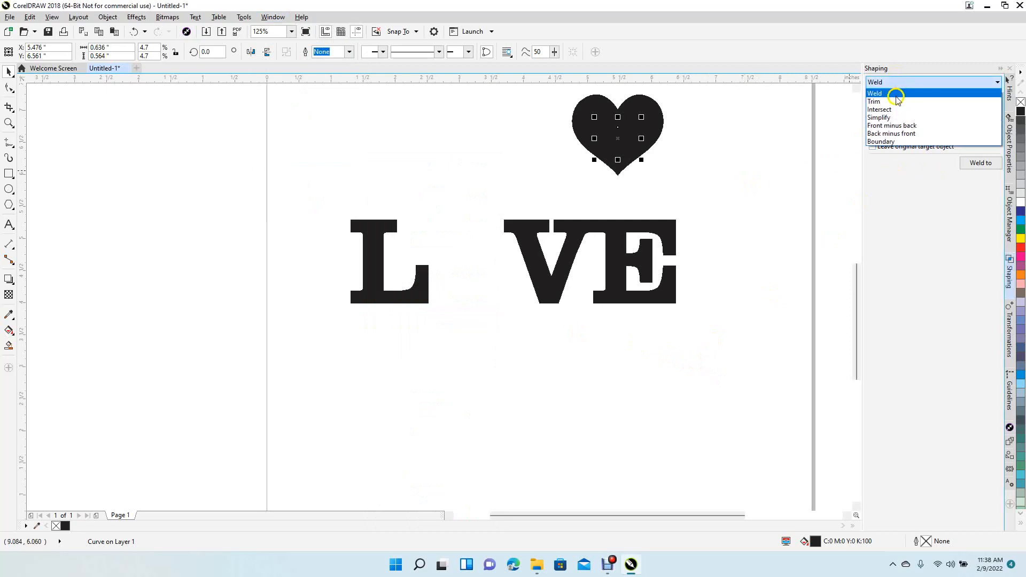
left_click(895, 102)
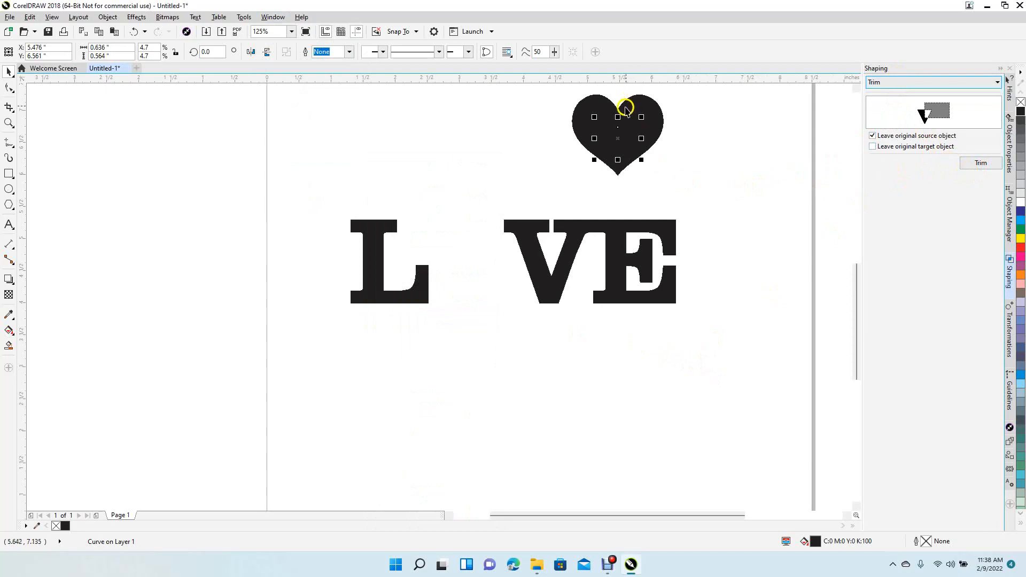
left_click(981, 164)
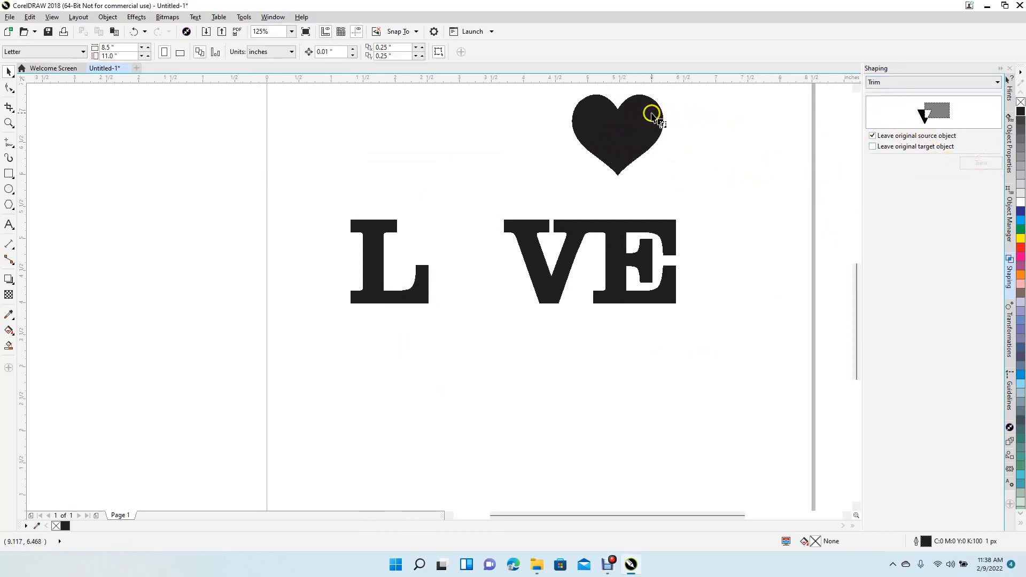
left_click(651, 116)
Move the trimmed heart aside and delete the leftover small solid heart
left_click_drag(647, 116, 512, 143)
left_click(618, 142)
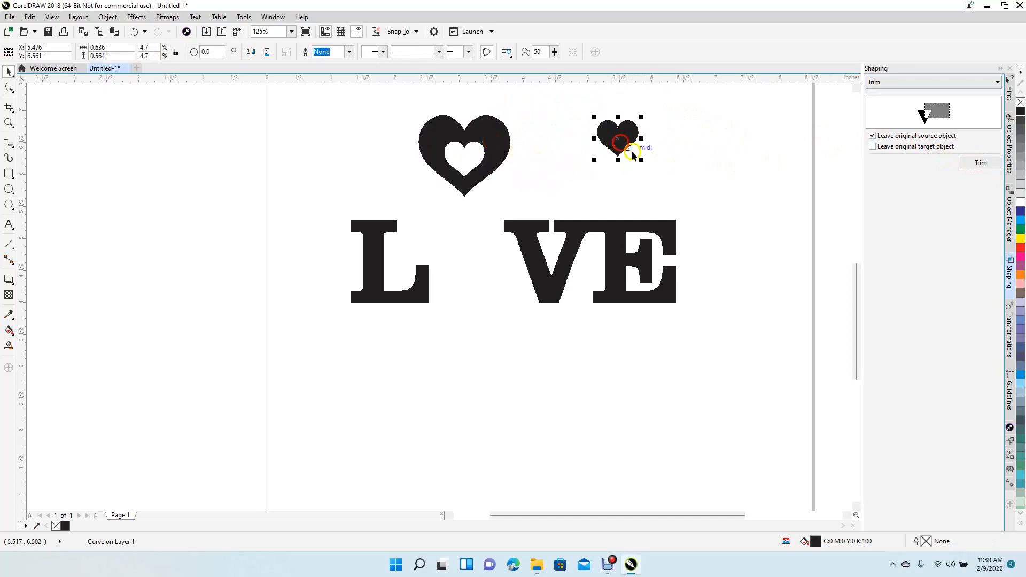
key("Delete")
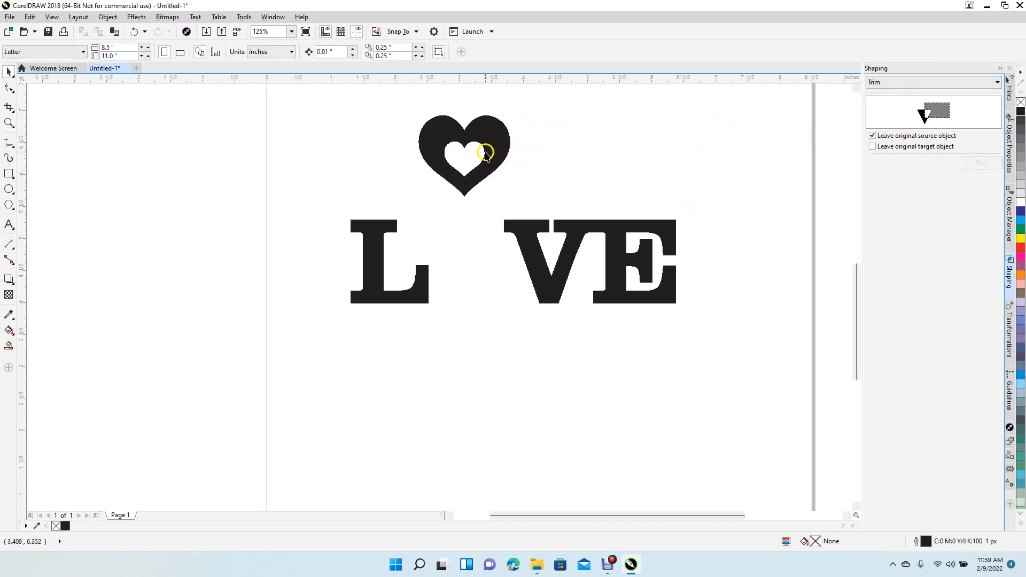
Widen the gap between the L and VE shapes and fit the cut-out heart into it, enlarged to about 1.55 by 1.38 inches
left_click_drag(487, 152, 467, 366)
left_click(543, 287)
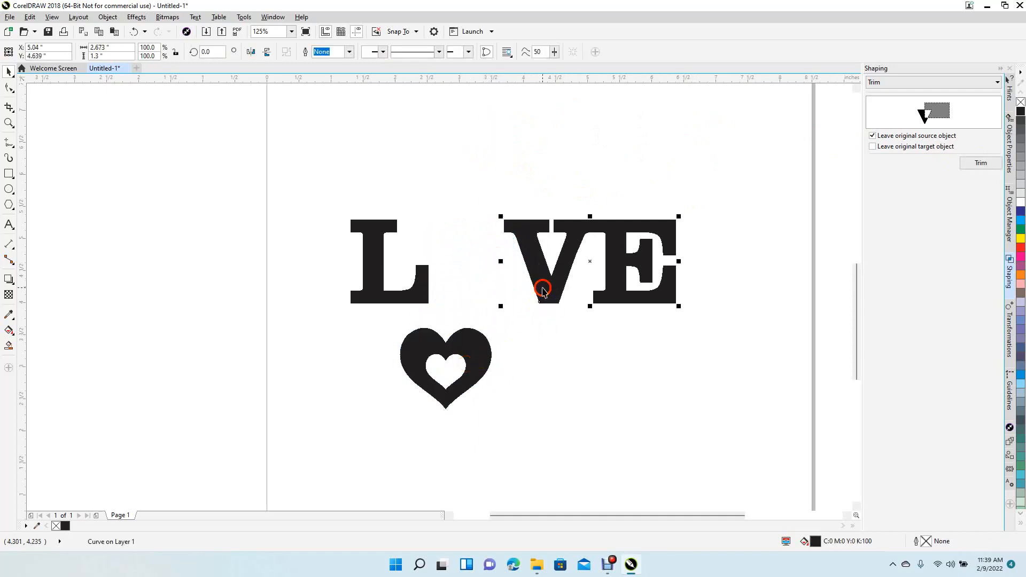
left_click_drag(551, 291, 568, 294)
left_click(506, 467)
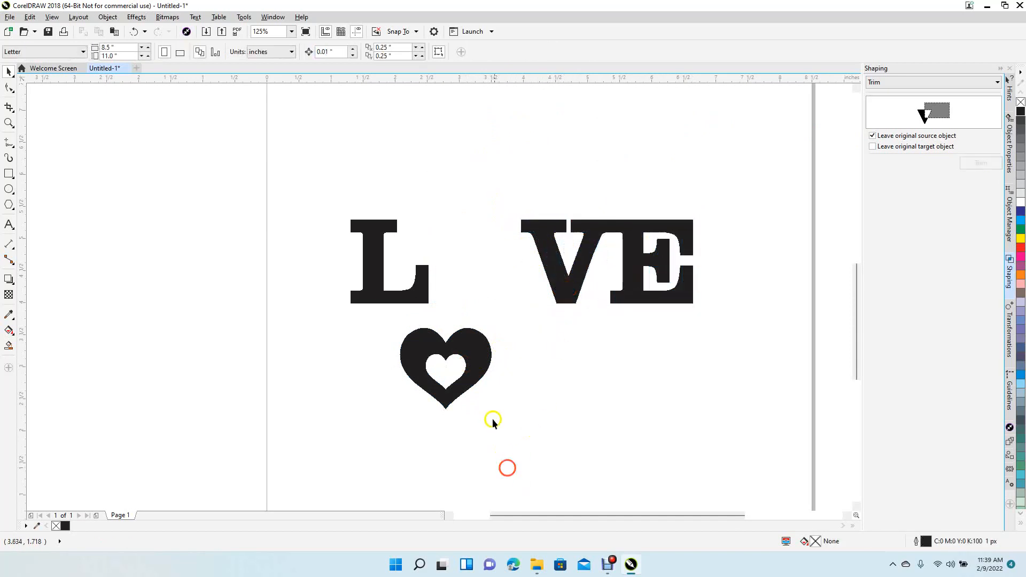
left_click_drag(476, 385, 527, 311)
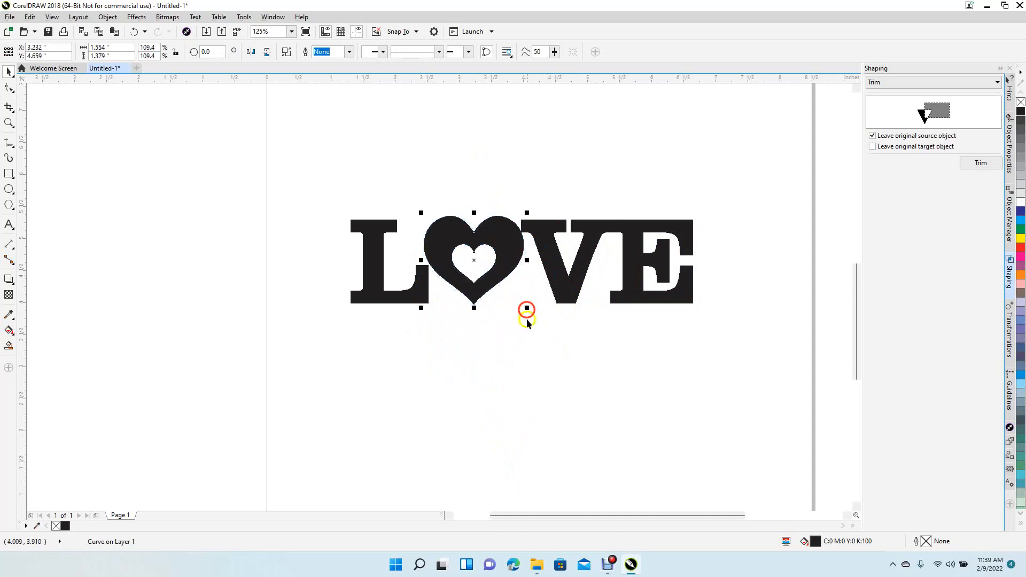
left_click(518, 361)
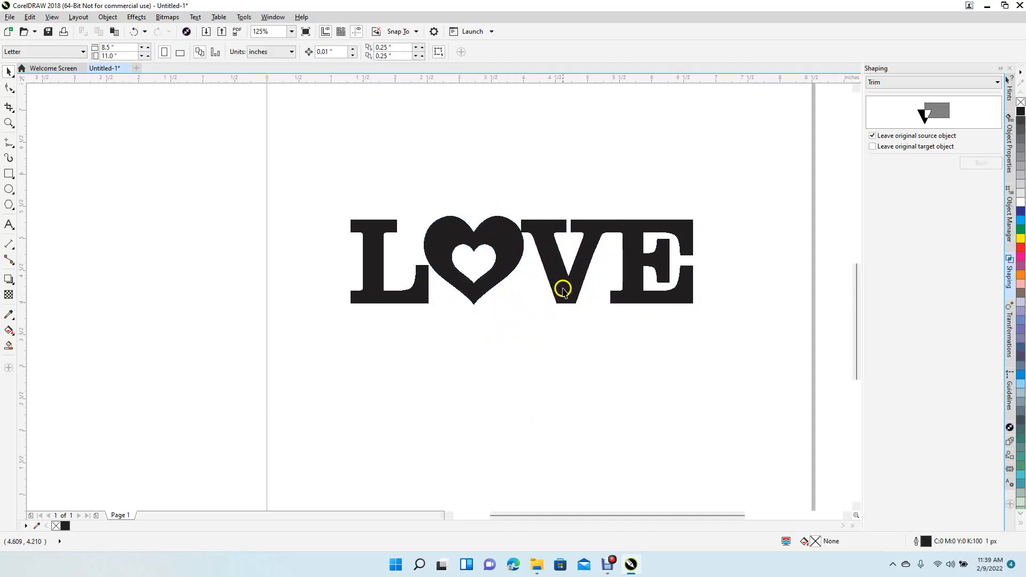
Nudge the L left and the VE shape right, each about 0.05 inches, to reduce their overlap with the heart
left_click(411, 299)
key("Left")
key("Left")
key("Left")
key("Left")
key("Left")
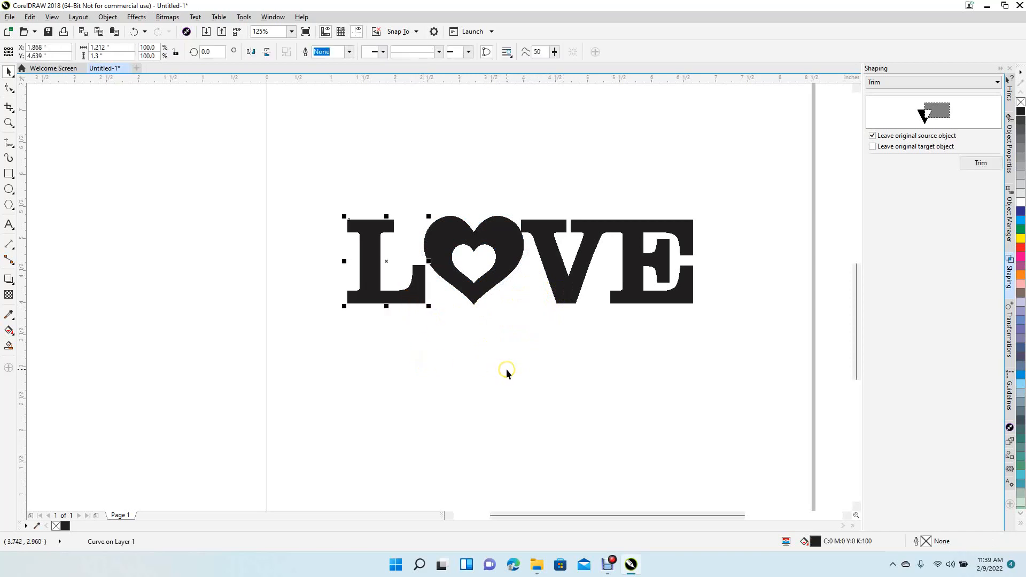
left_click(569, 288)
key("Right")
key("Right")
key("Right")
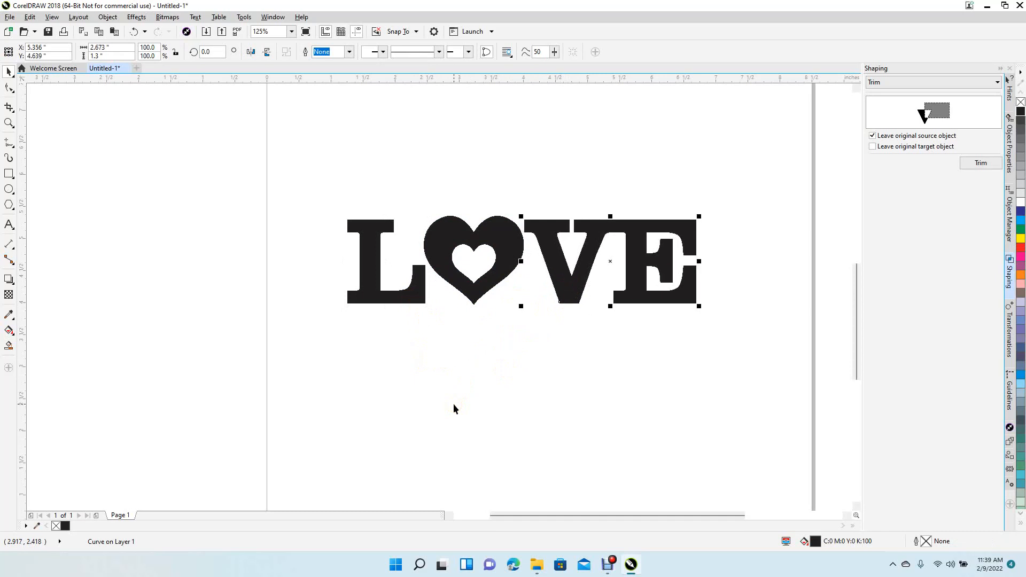
left_click(563, 393)
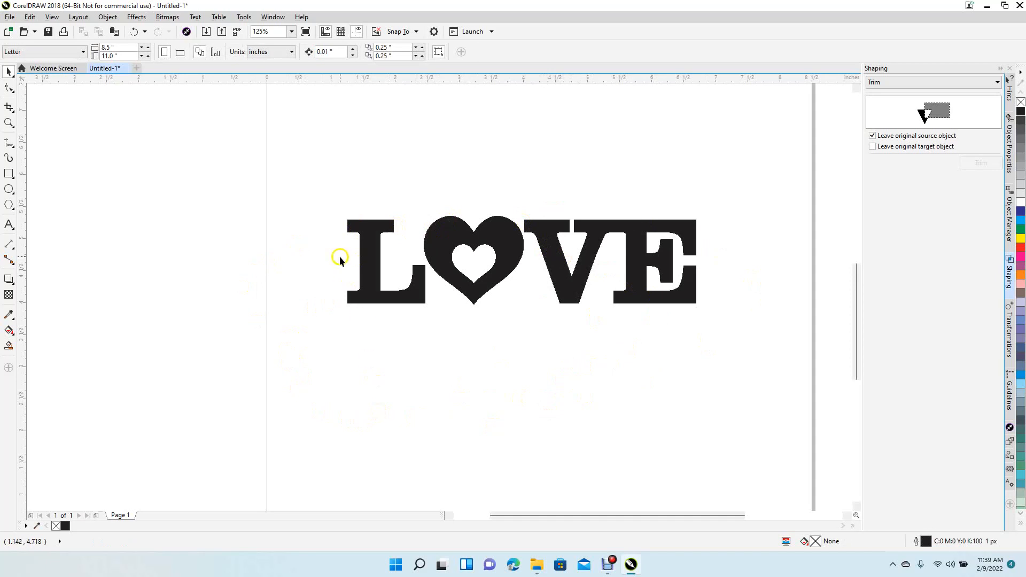
Scale the whole LOVE design down proportionally to about 3.5 inches wide and deselect it
left_click_drag(332, 165, 740, 380)
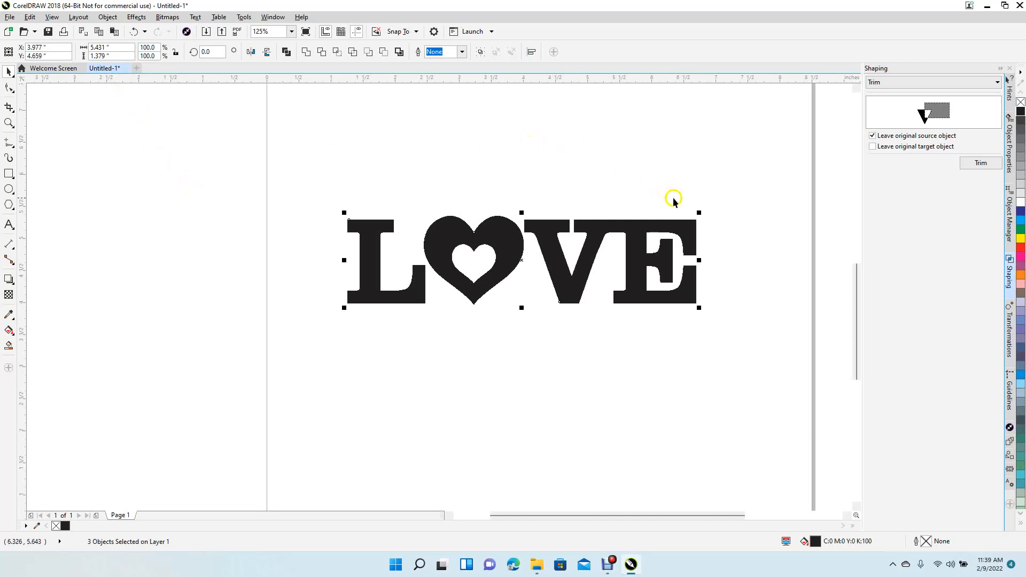
left_click_drag(699, 212, 651, 246)
left_click(601, 334)
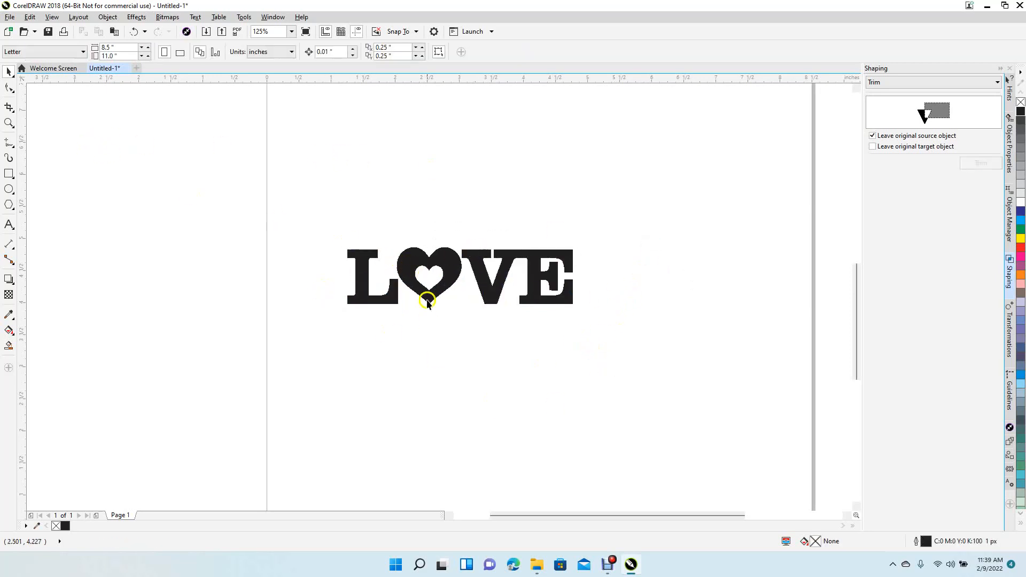
Draw a rectangle around the LOVE design and set its size to 4 by 1.5 inches
scroll(428, 308, "up", 2)
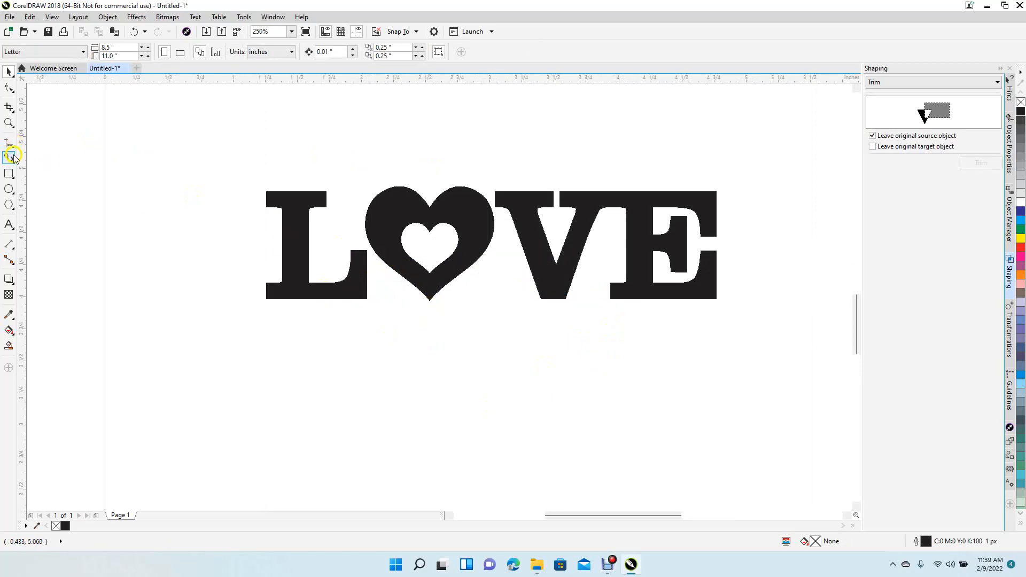
left_click(9, 173)
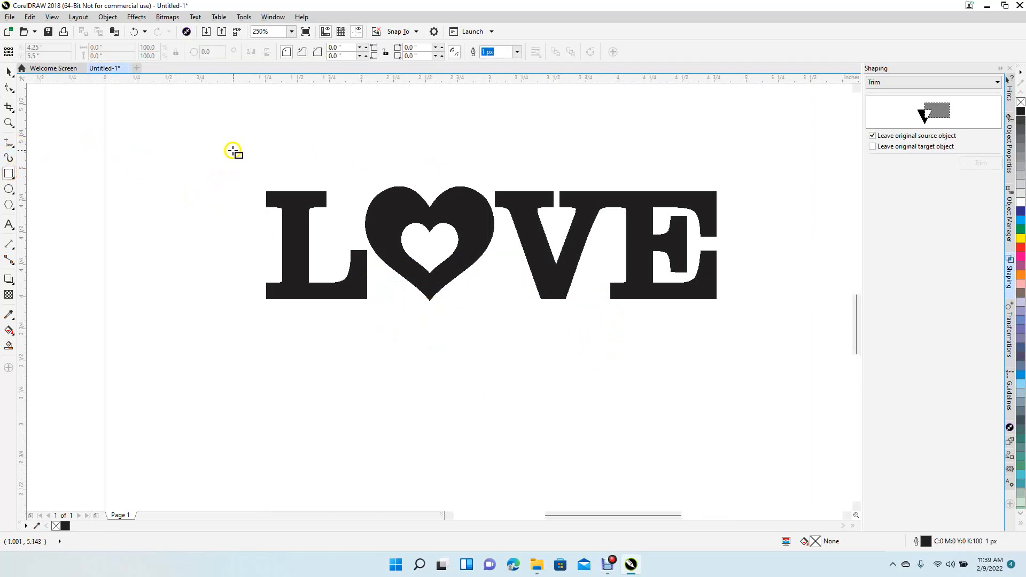
left_click_drag(233, 151, 755, 345)
left_click_drag(112, 47, 81, 46)
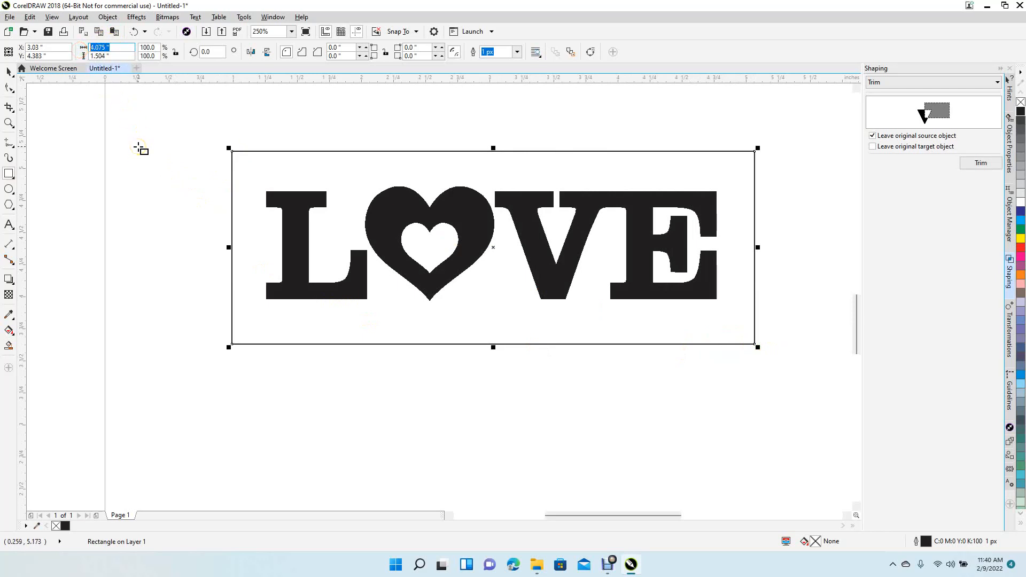
type("4")
key("Tab")
type("1")
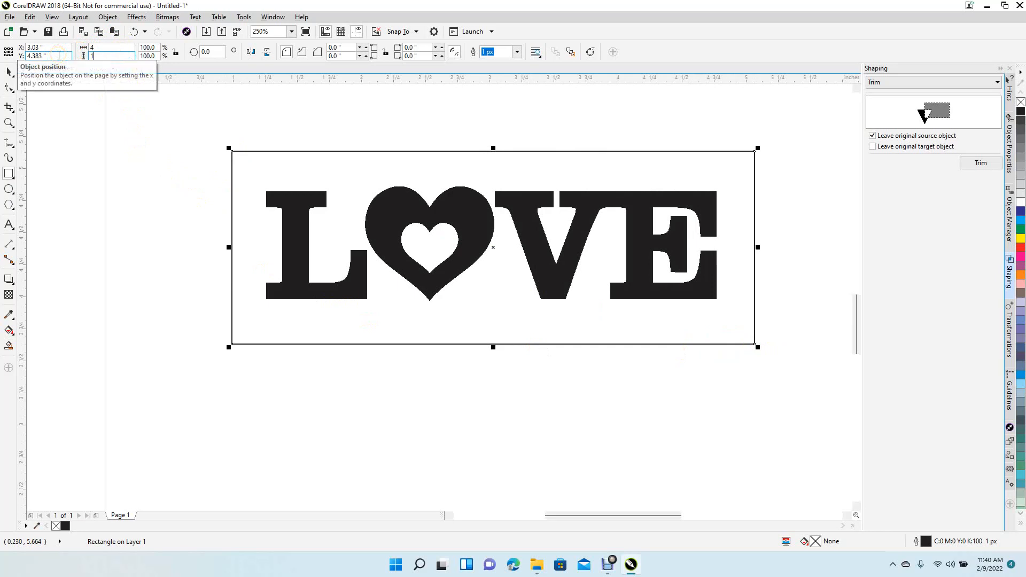
type(".5")
key("Return")
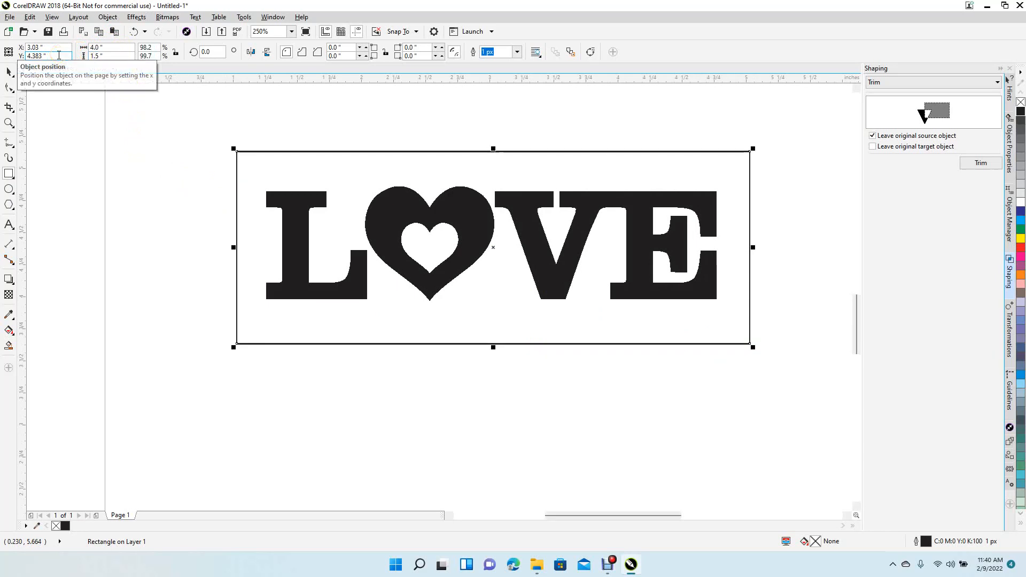
Round all four corners of the surrounding rectangle to a radius of about 0.52 inches and deselect it
left_click(9, 87)
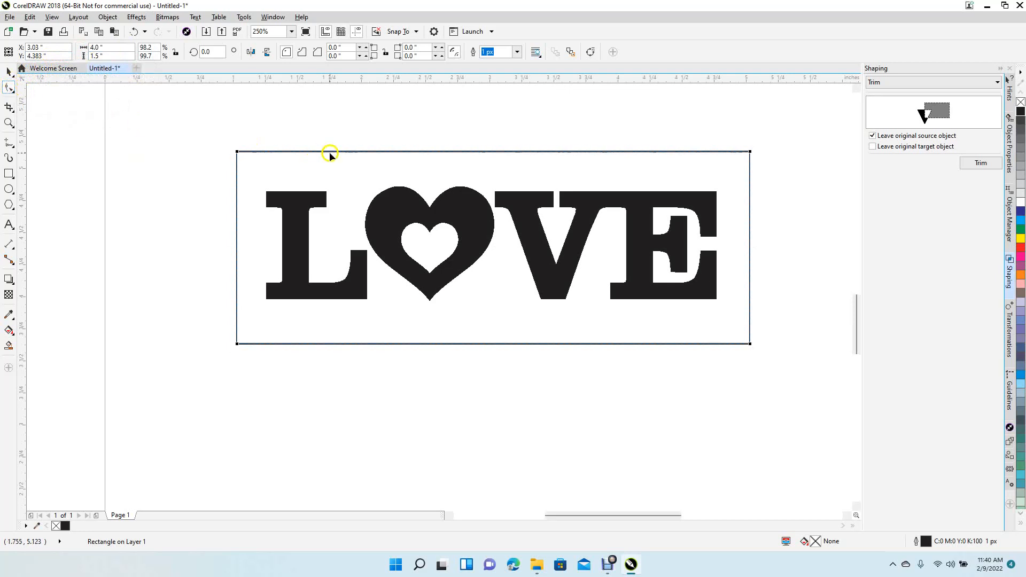
left_click(240, 153)
left_click_drag(241, 153, 304, 184)
left_click(9, 72)
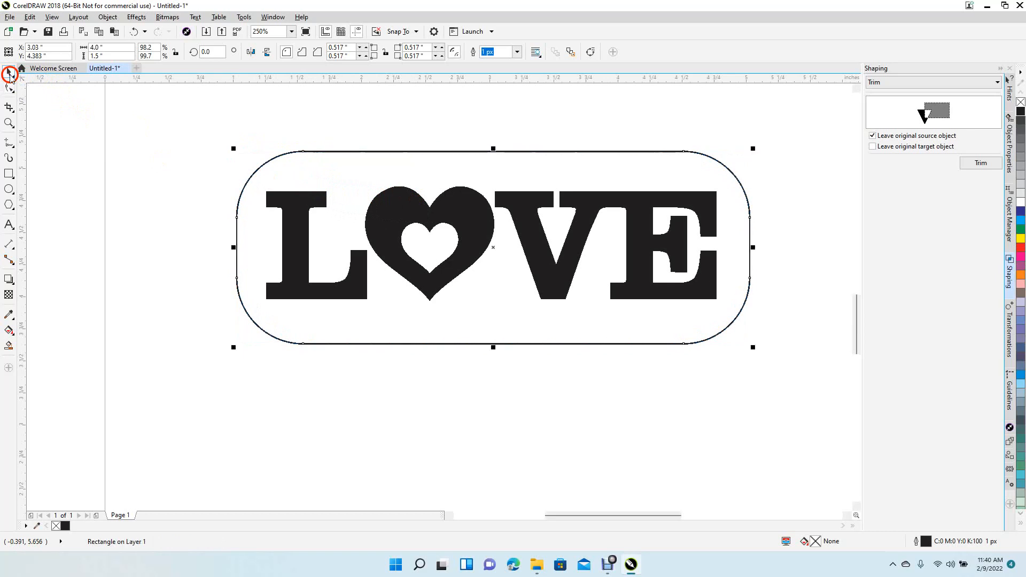
left_click(103, 248)
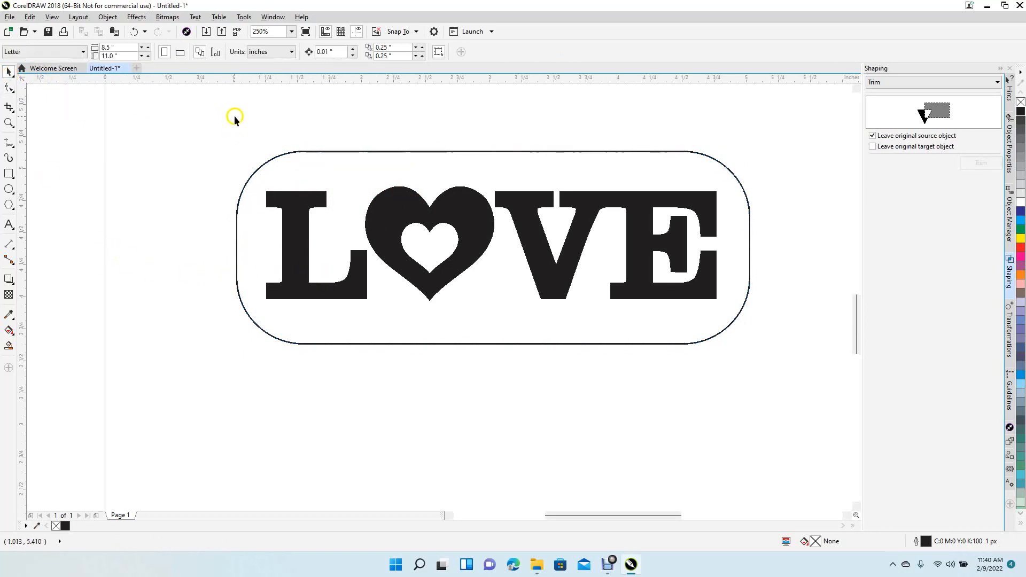
Nudge the whole LOVE design about 0.07 inches to the right inside the rounded rectangle and deselect it
left_click_drag(244, 119, 742, 319)
key("Right")
key("Right")
left_click(478, 455)
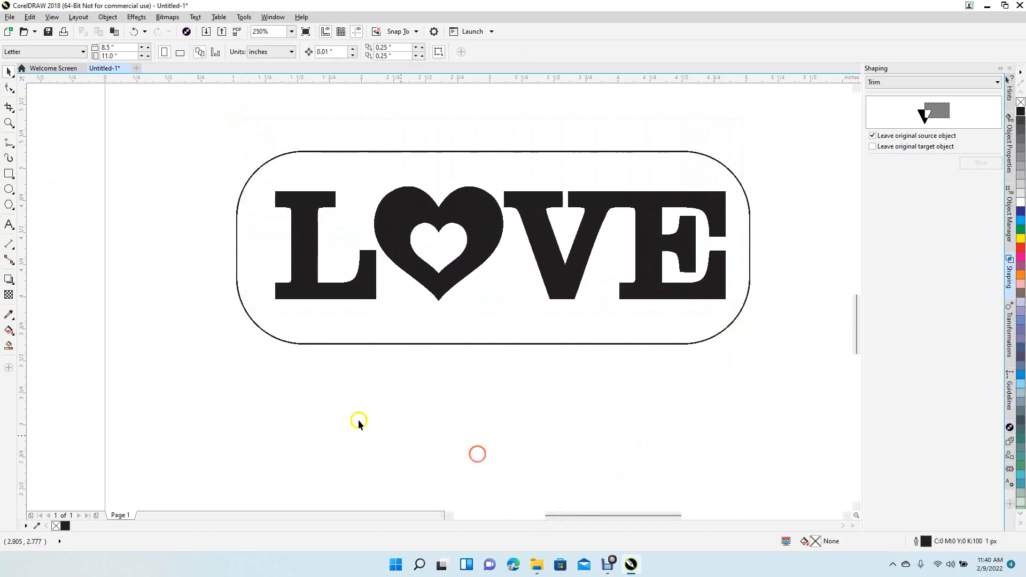
Draw a circle centered on the midpoint of the rounded rectangle's left edge and size it 0.125 by 0.125 inches
left_click(9, 189)
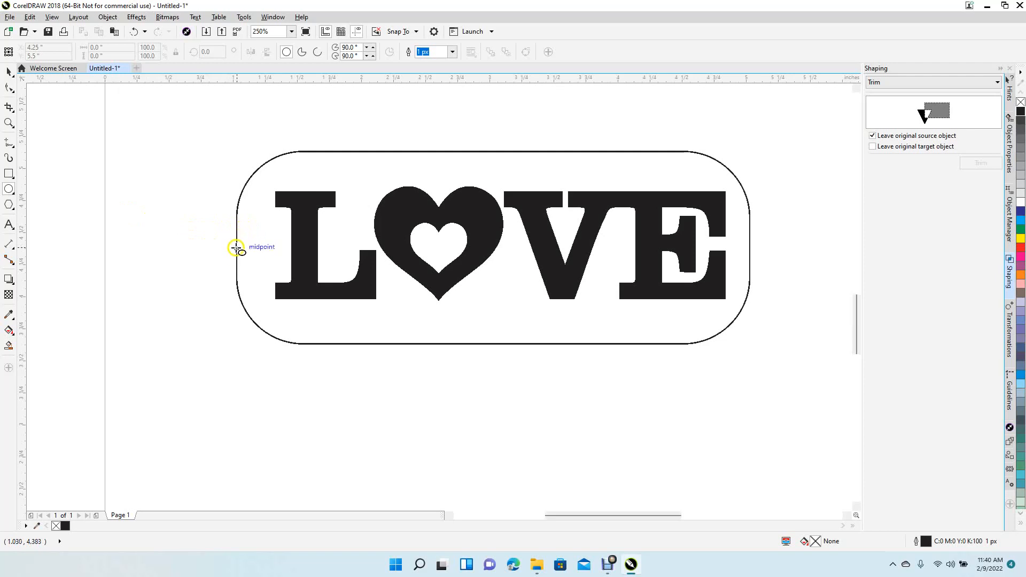
left_click_drag(236, 248, 236, 248)
mouse_move(249, 248)
left_mouse_down()
mouse_move(264, 238)
mouse_move(253, 243)
left_mouse_up()
double_click(108, 48)
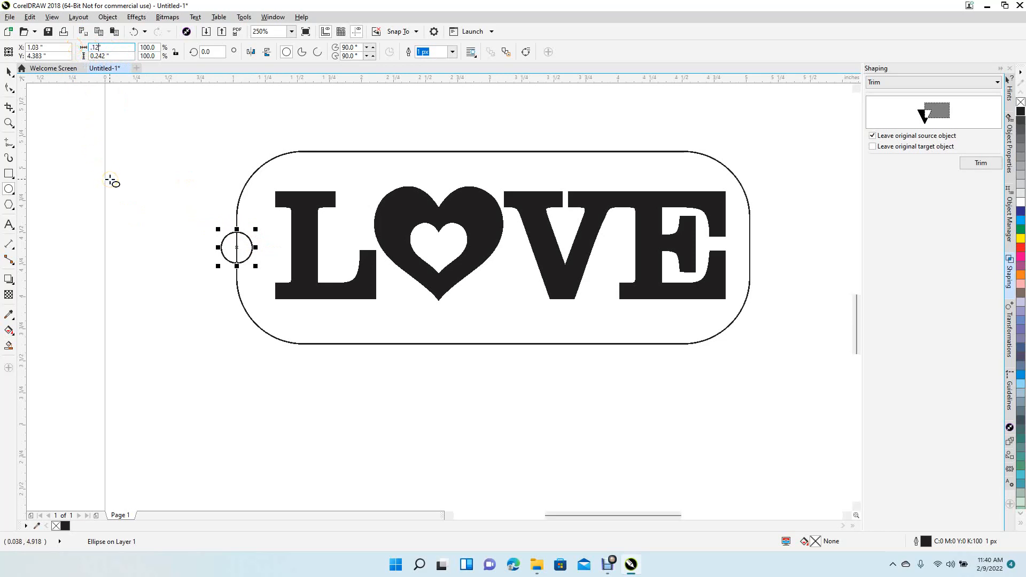
type(".125\"")
key("Tab")
type(".125")
key("Return")
Move the small circle 0.15 inches right so it sits between the rectangle's left edge and the L, then deselect it
left_click(8, 71)
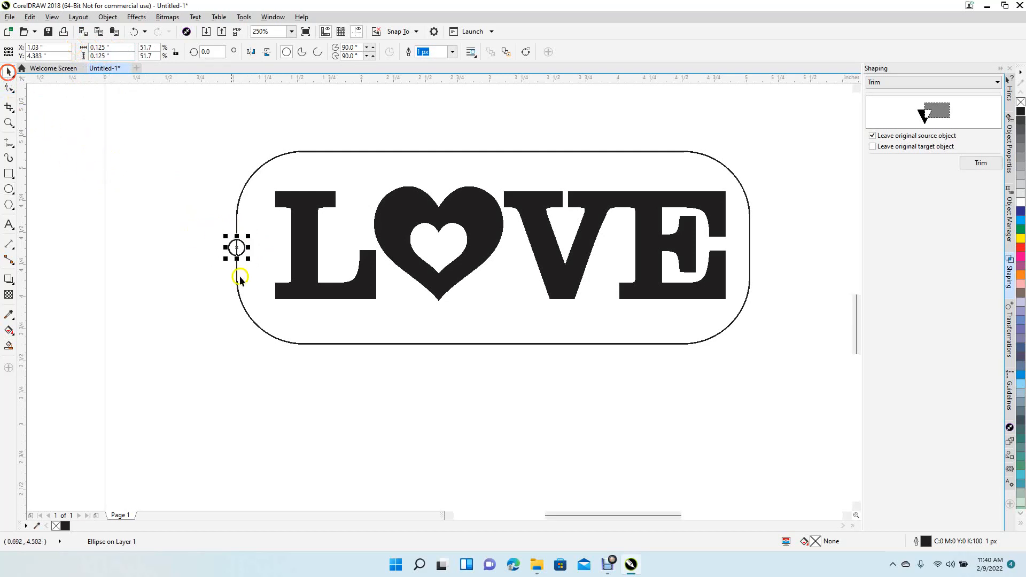
key("Right")
key("Right")
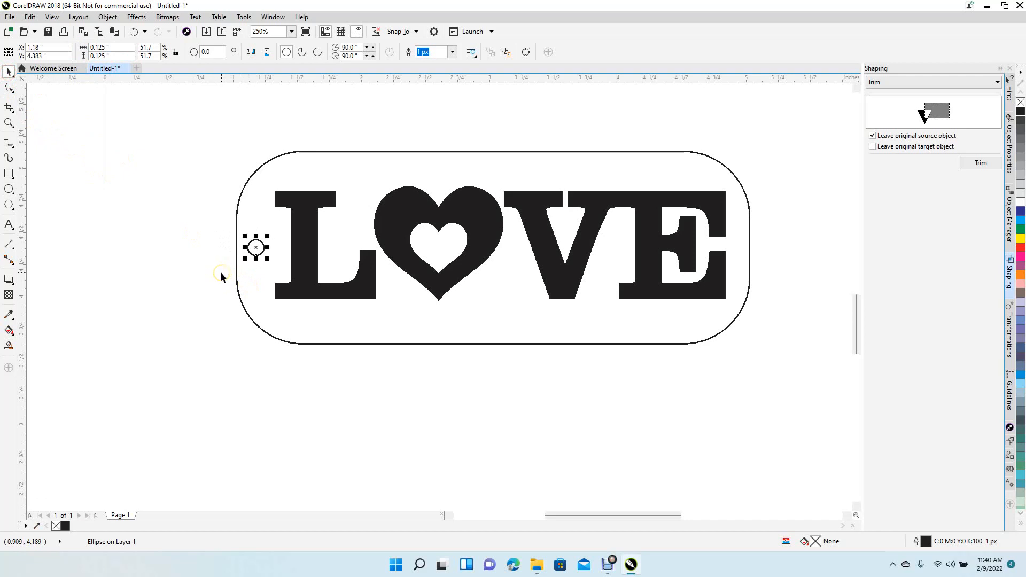
left_click(220, 271)
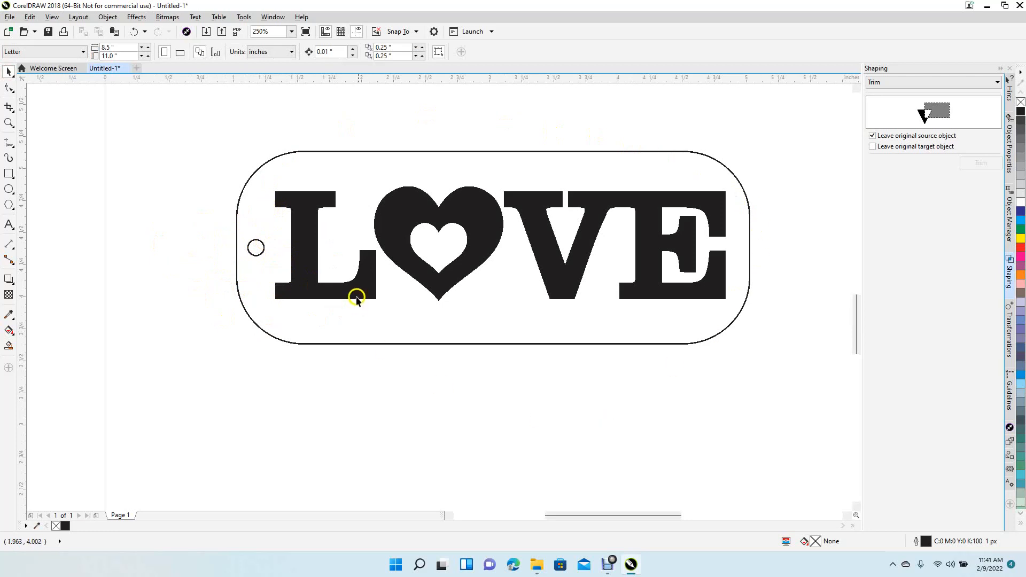
Trim the small circle out of the rounded rectangle as a keychain hole and delete the leftover source circle
left_click(297, 153)
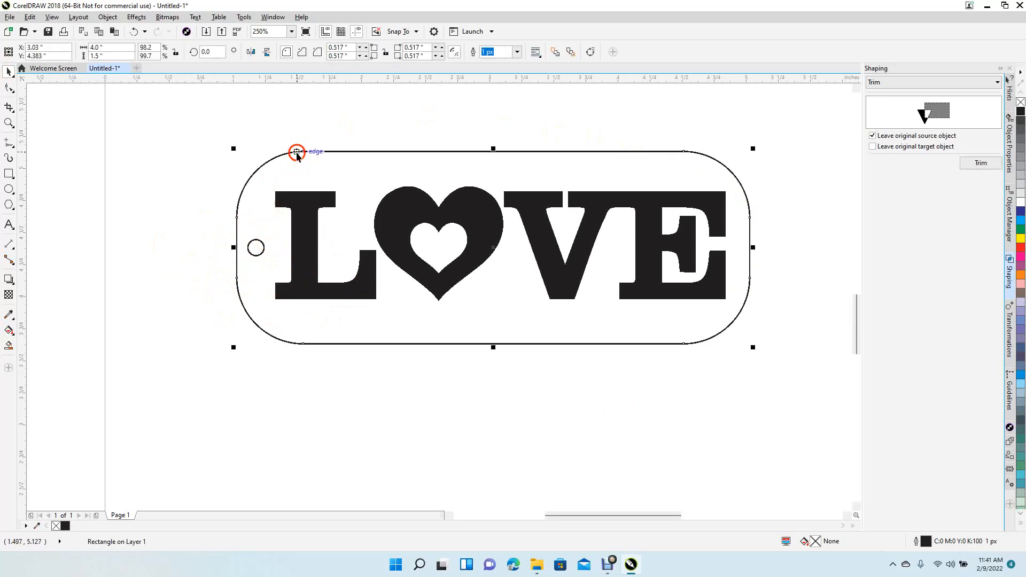
left_click(256, 246)
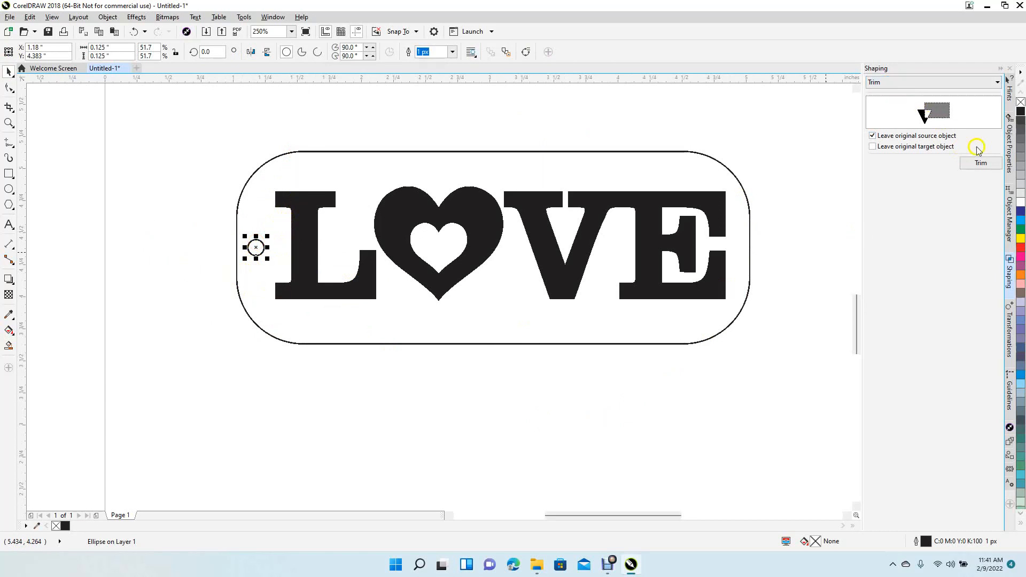
left_click(981, 163)
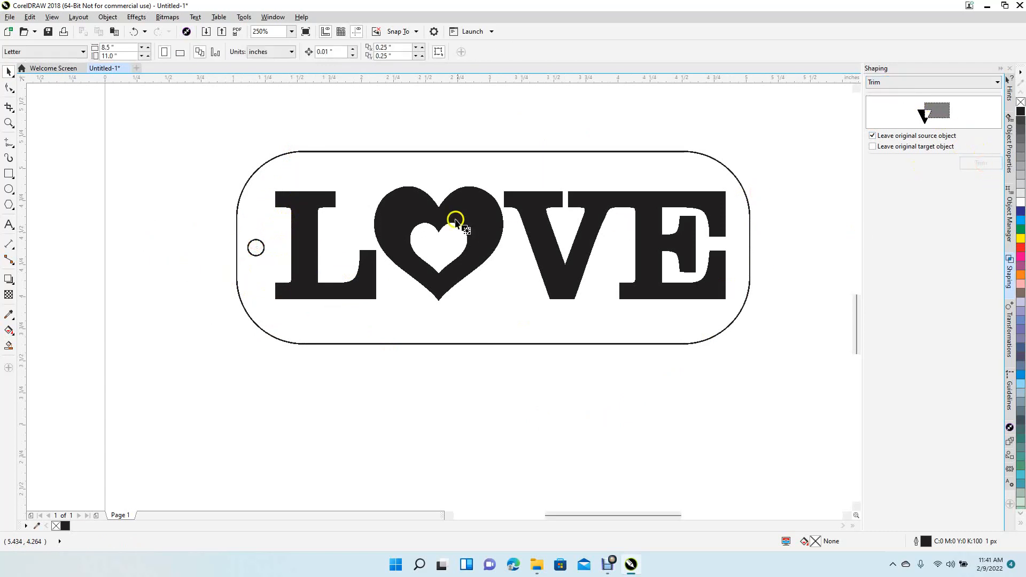
left_click(351, 167)
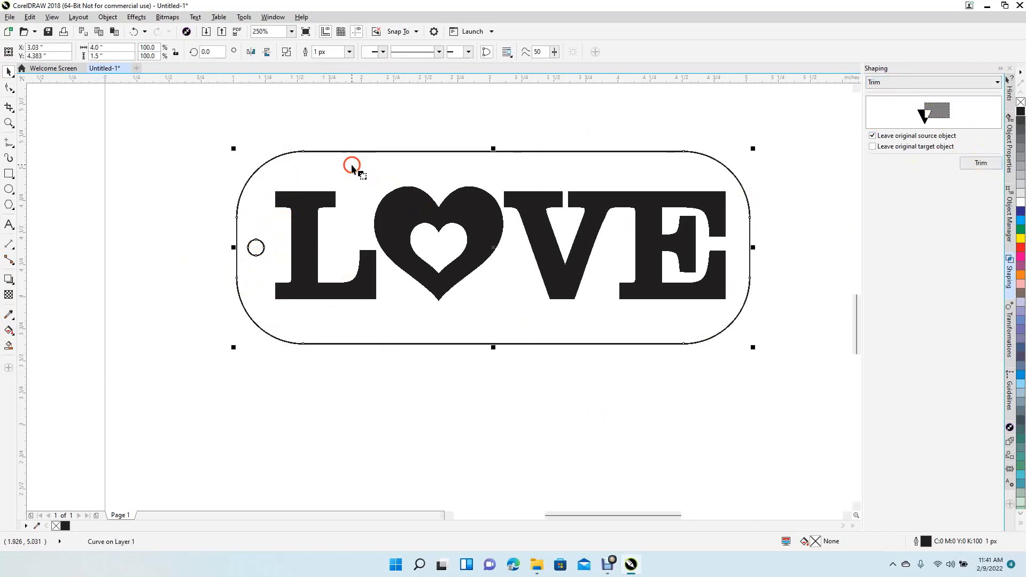
left_click(200, 194)
left_click_drag(226, 231, 287, 270)
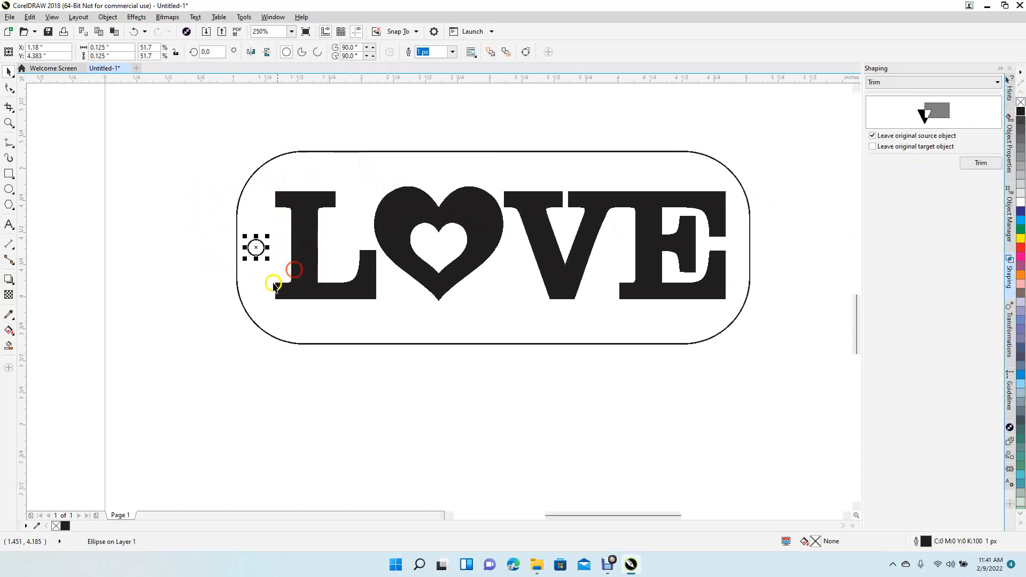
left_click(226, 336)
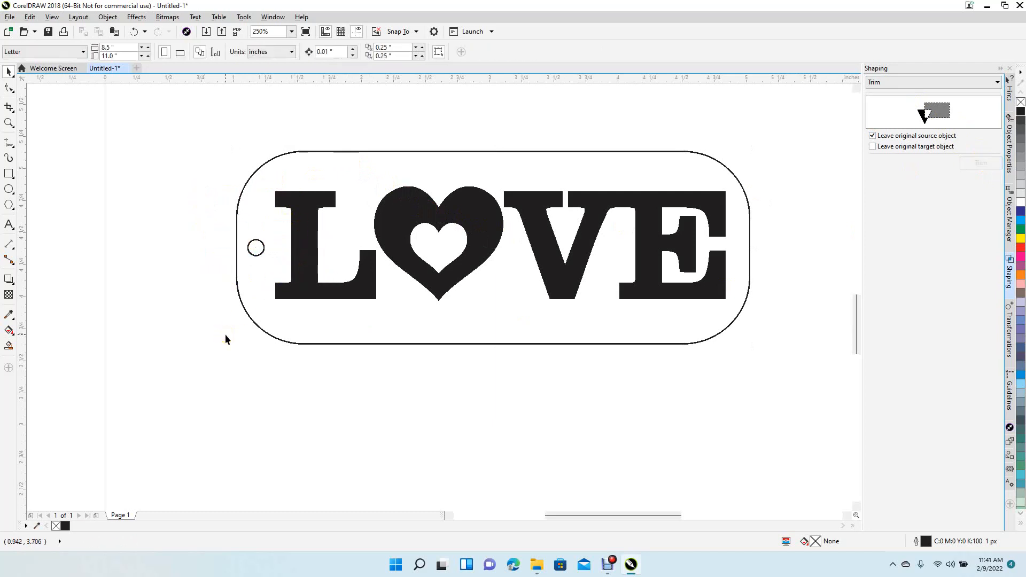
Set the outline width of the trimmed rounded rectangle to Hairline
left_click(262, 167)
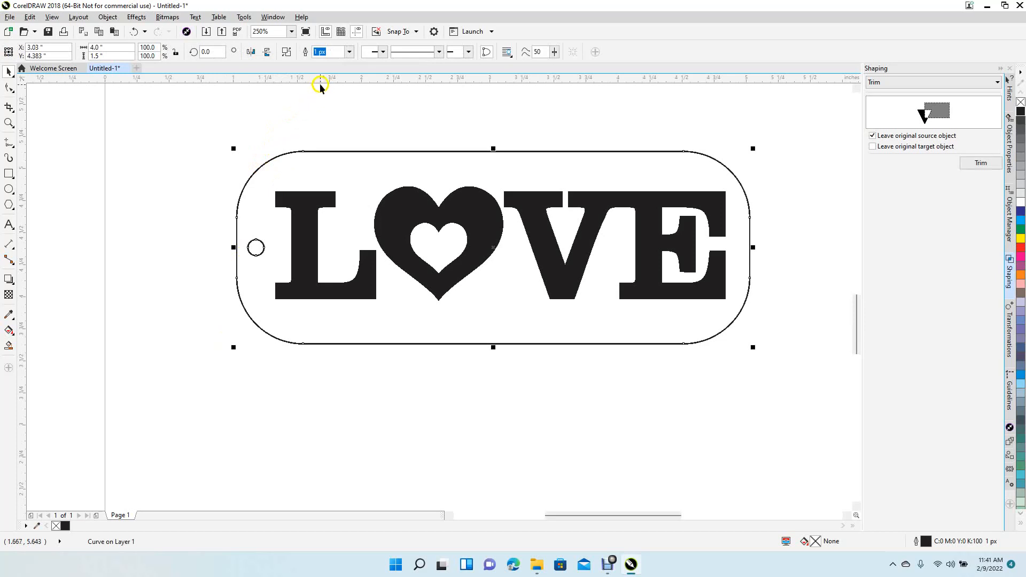
left_click(350, 52)
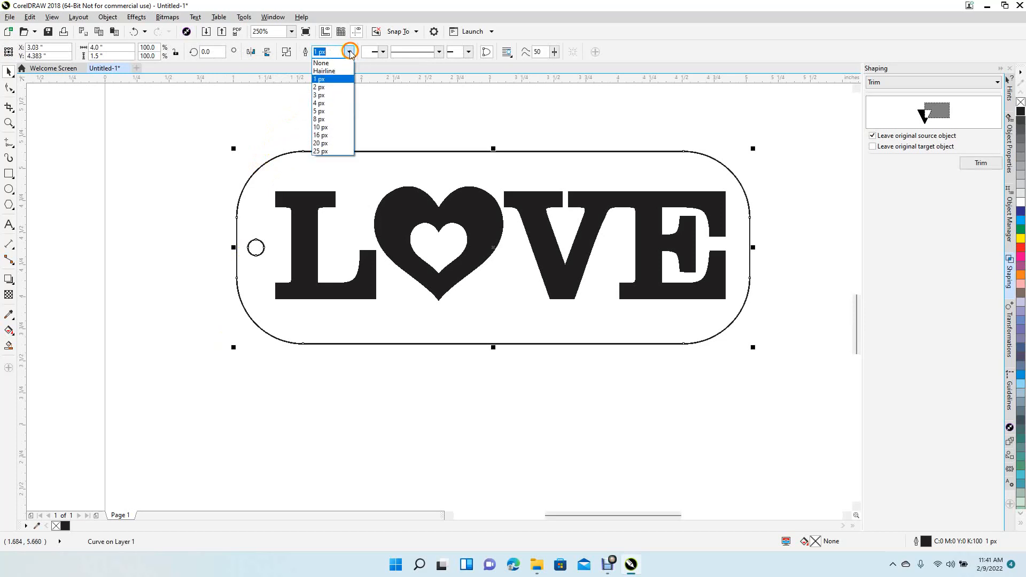
left_click(334, 68)
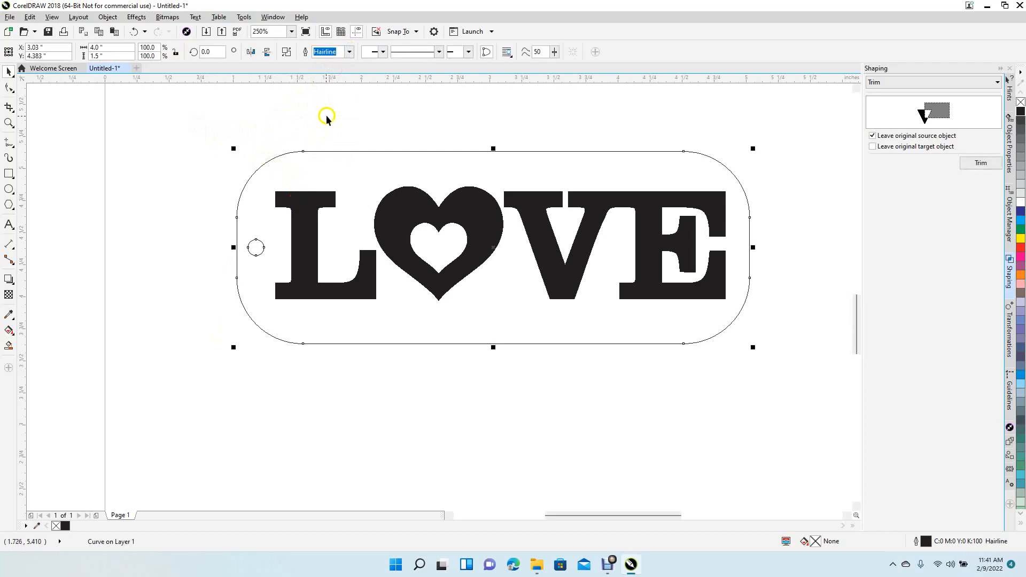
Switch the drawing display to Wireframe view and deselect everything
left_click(284, 202)
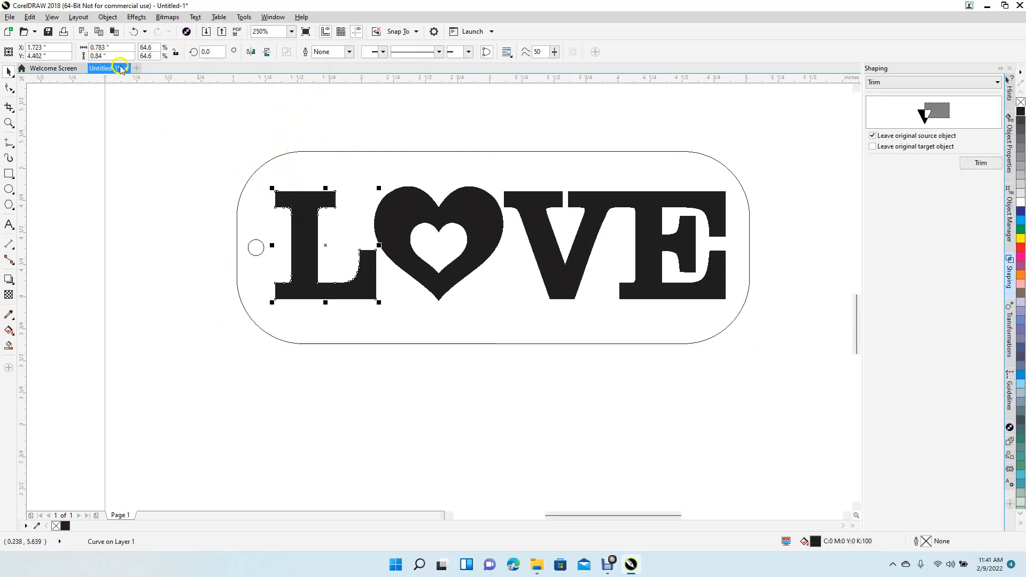
left_click(112, 18)
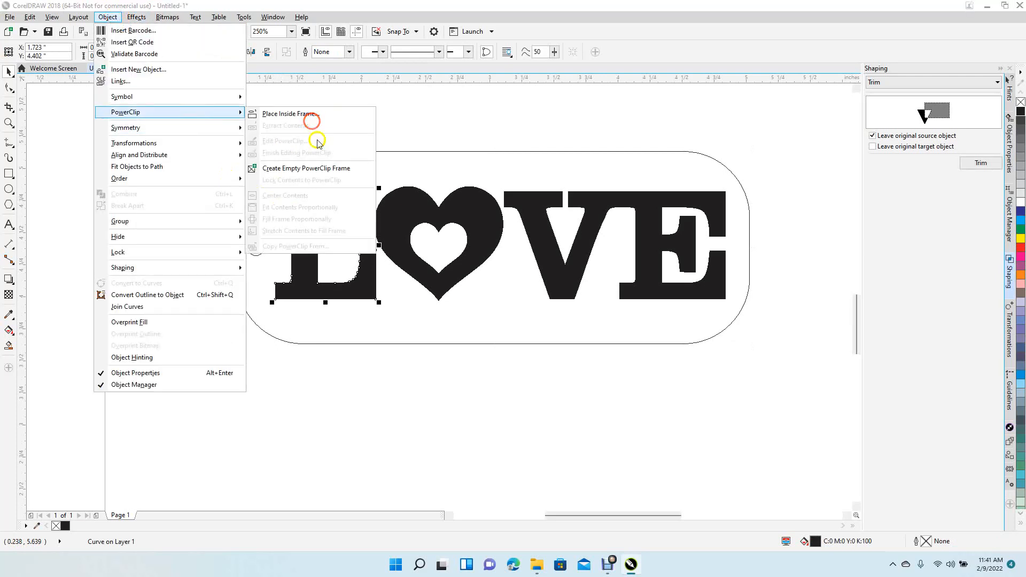
left_click(55, 18)
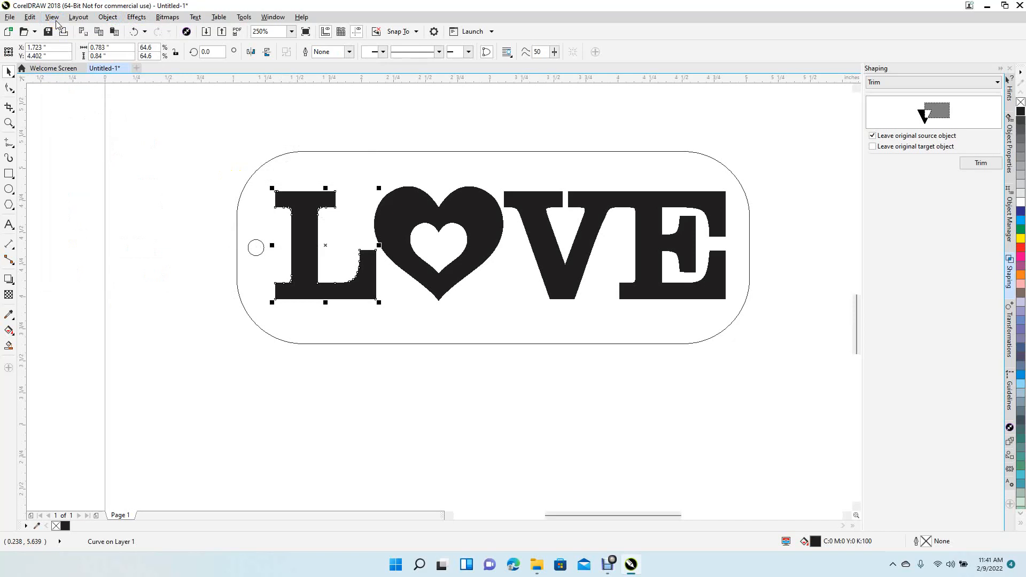
left_click(55, 19)
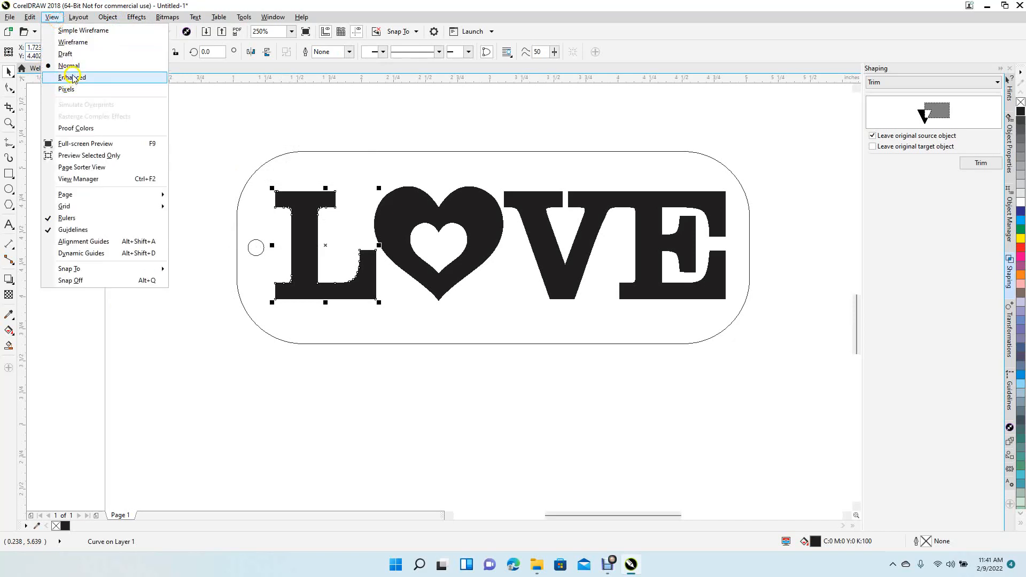
left_click(72, 42)
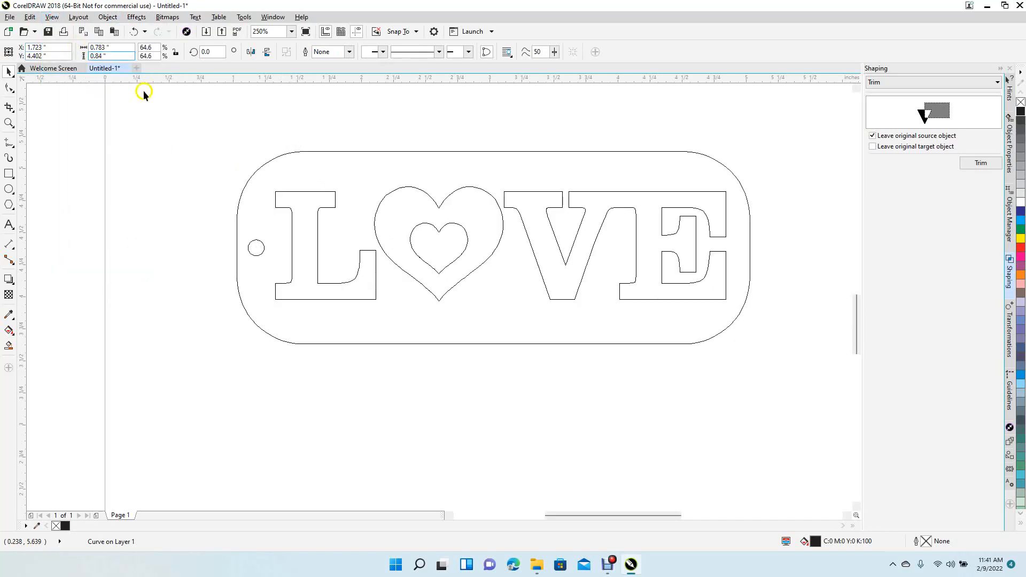
left_click(297, 105)
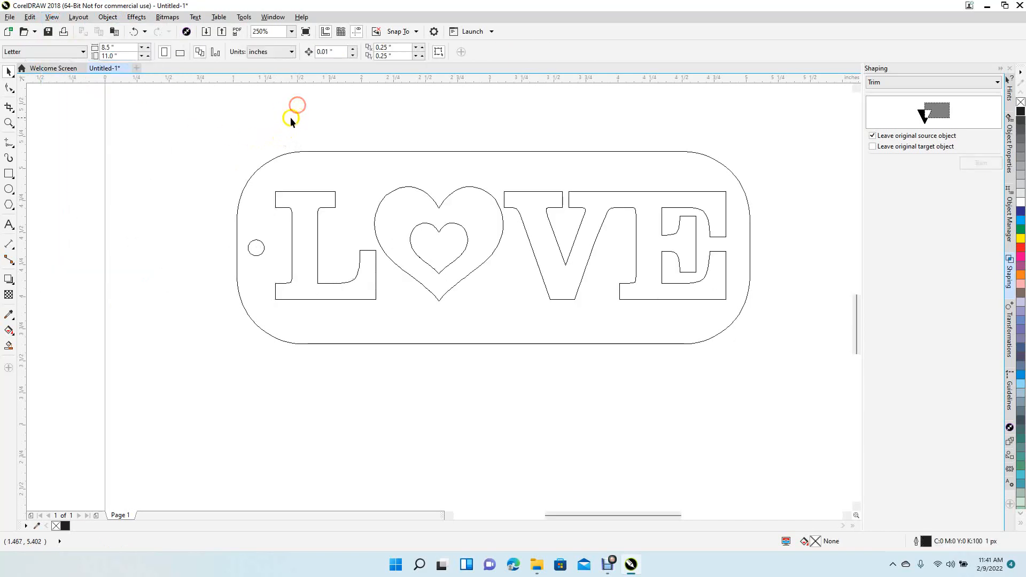
Export only the rounded rectangle with its hole to the Desktop as an SVG named Outline, then deselect it
left_click(280, 159)
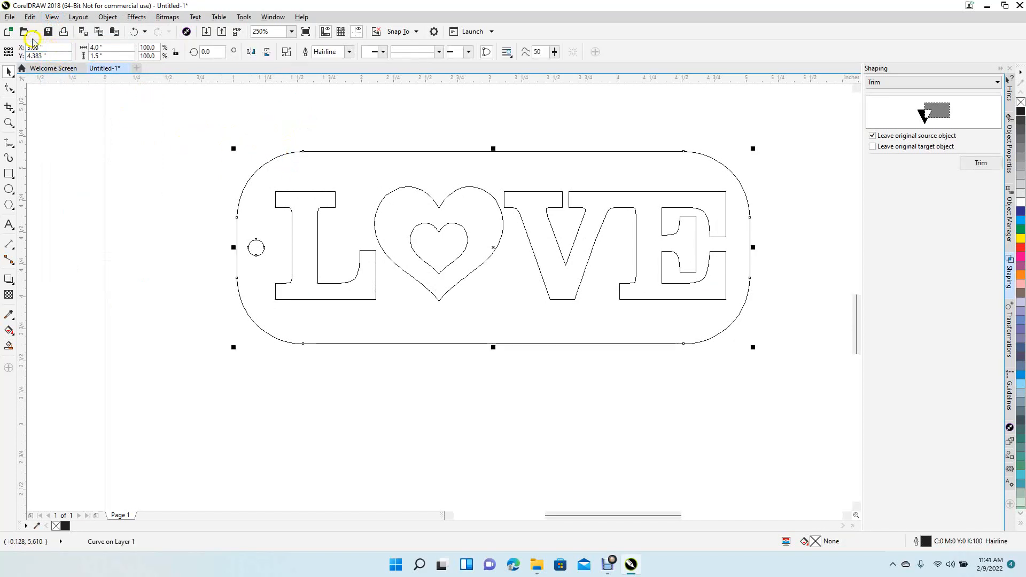
left_click(10, 17)
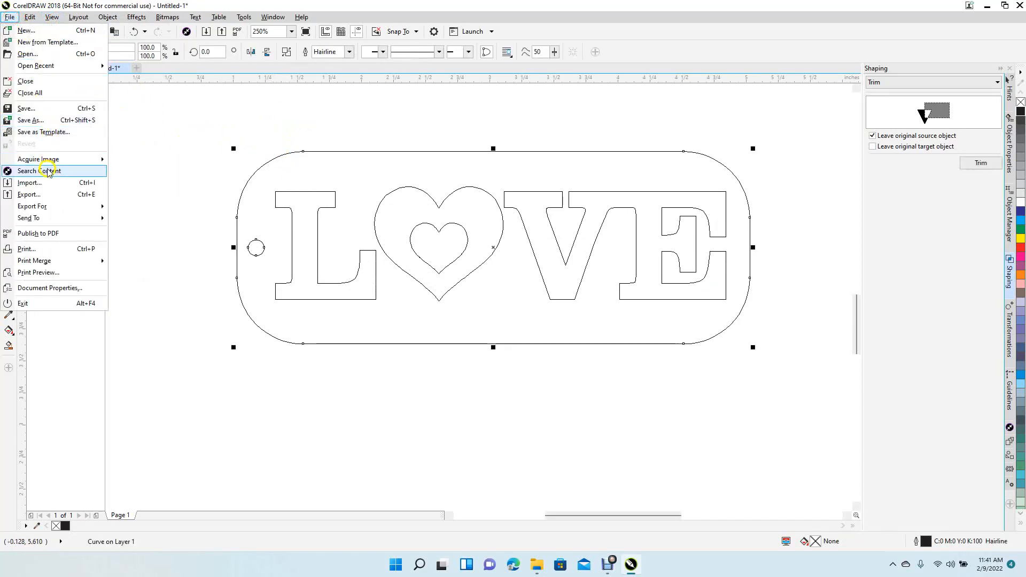
left_click(47, 195)
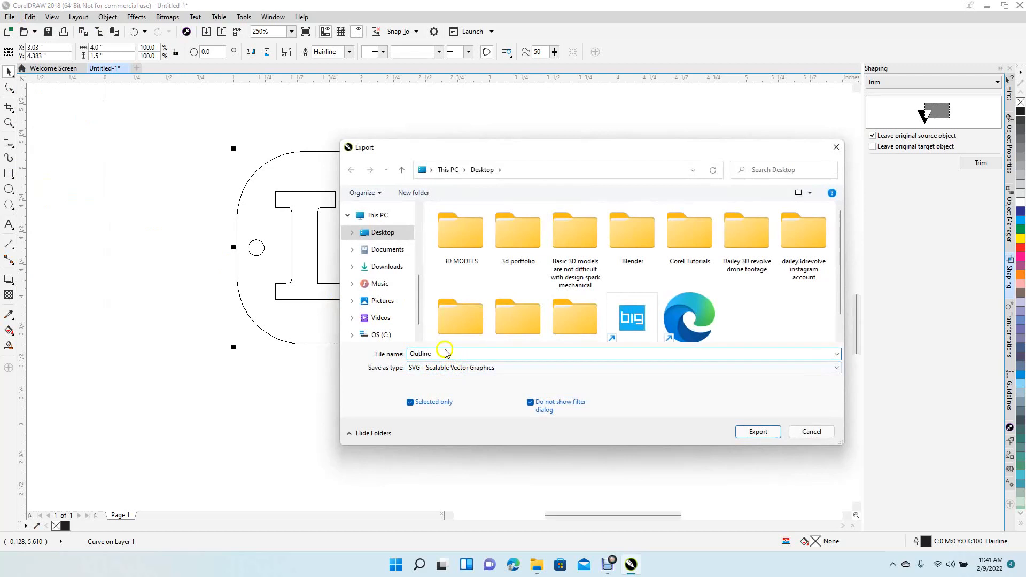
left_click(757, 430)
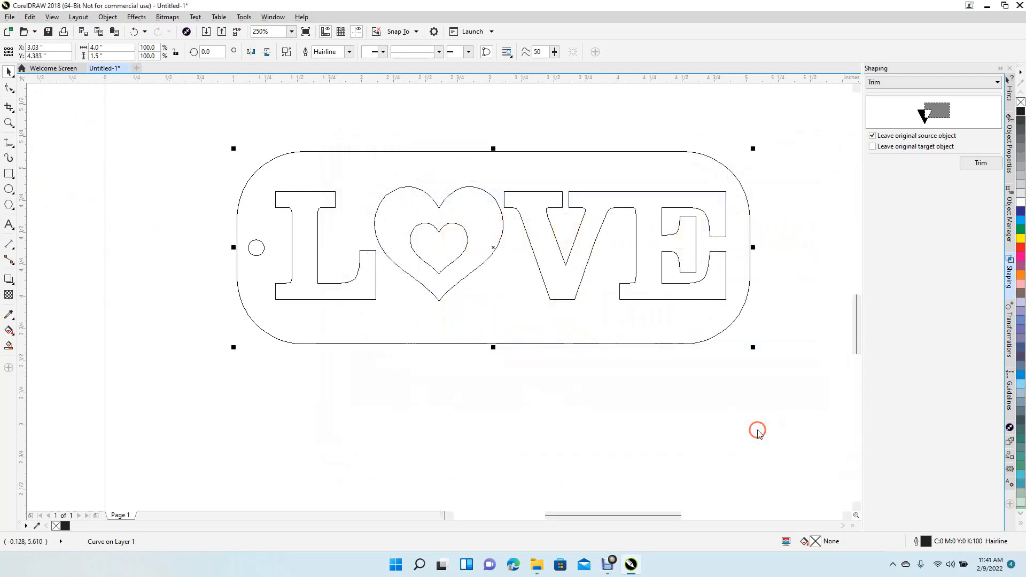
left_click(179, 206)
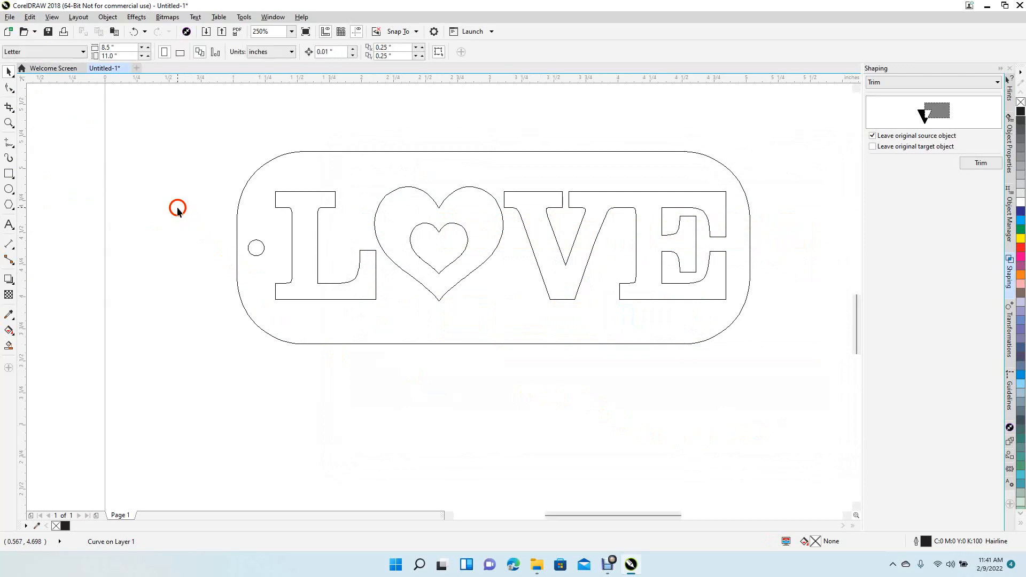
Export only the LOVE letters and heart to the Desktop as an SVG named Text
left_click_drag(268, 126, 736, 326)
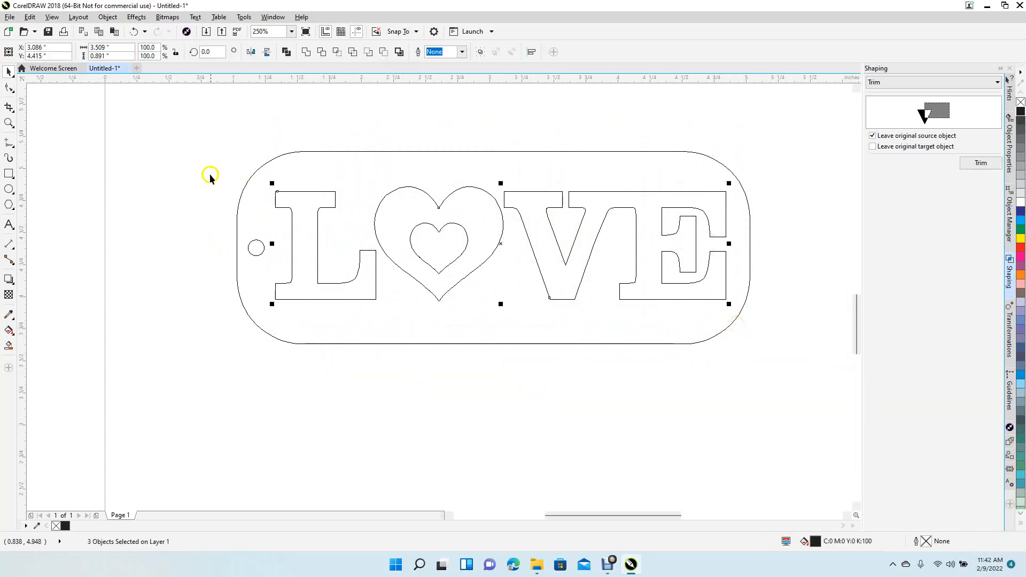
left_click(10, 16)
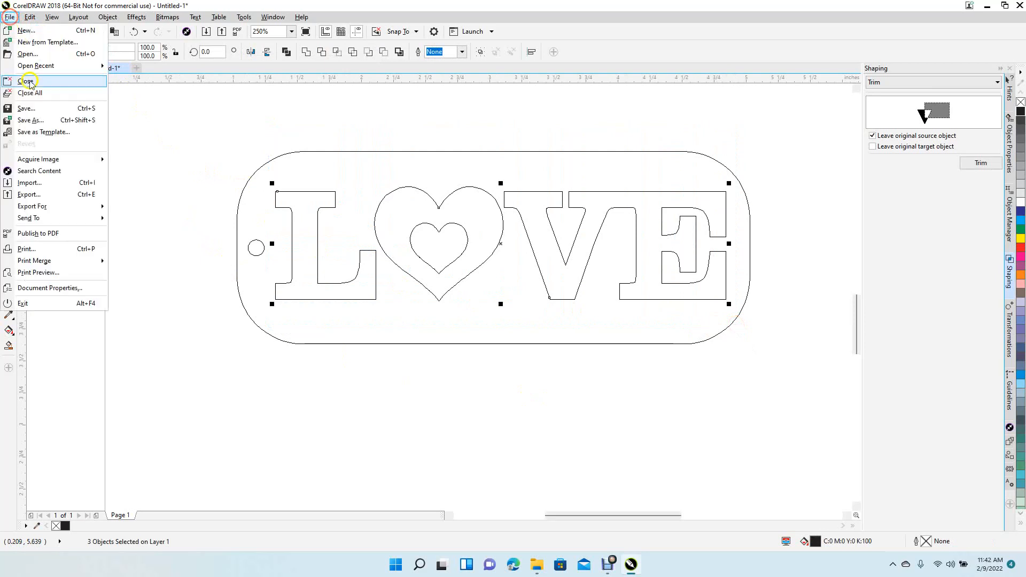
left_click(43, 195)
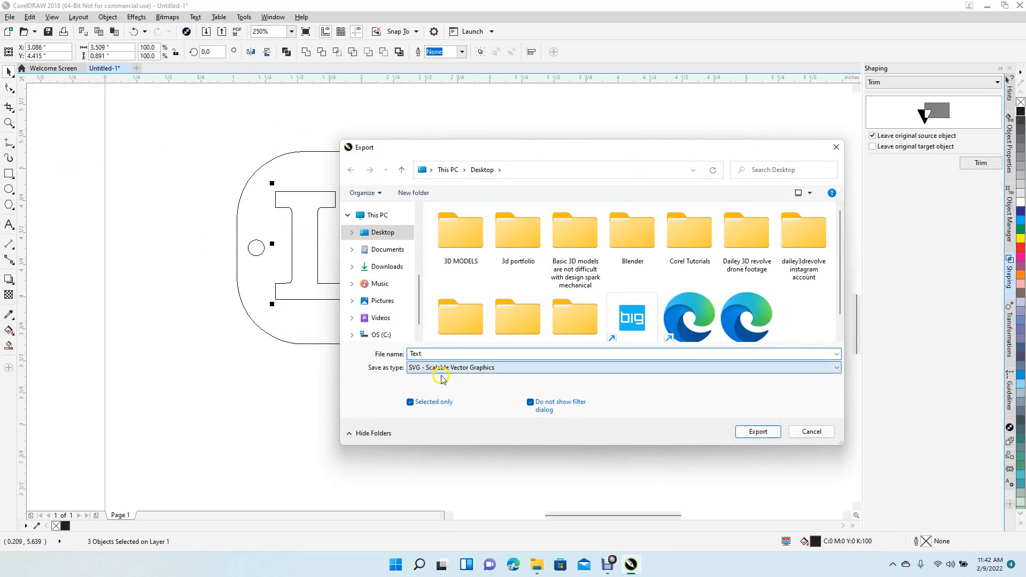
left_click(764, 437)
left_click(764, 433)
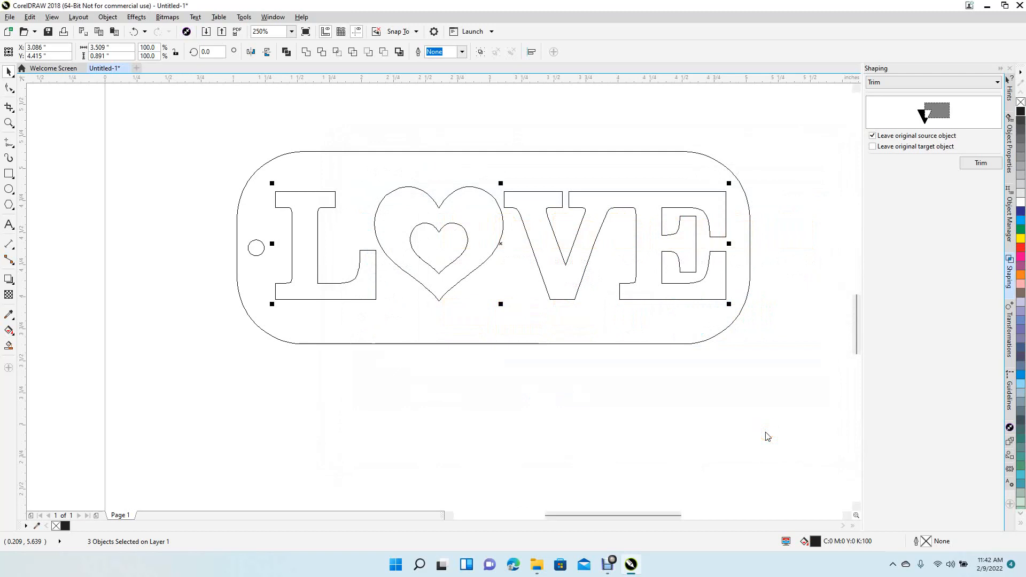
Switch to FreeCAD 0.18, create a new document, and move its window so the SVG files on the desktop are accessible
left_click(988, 5)
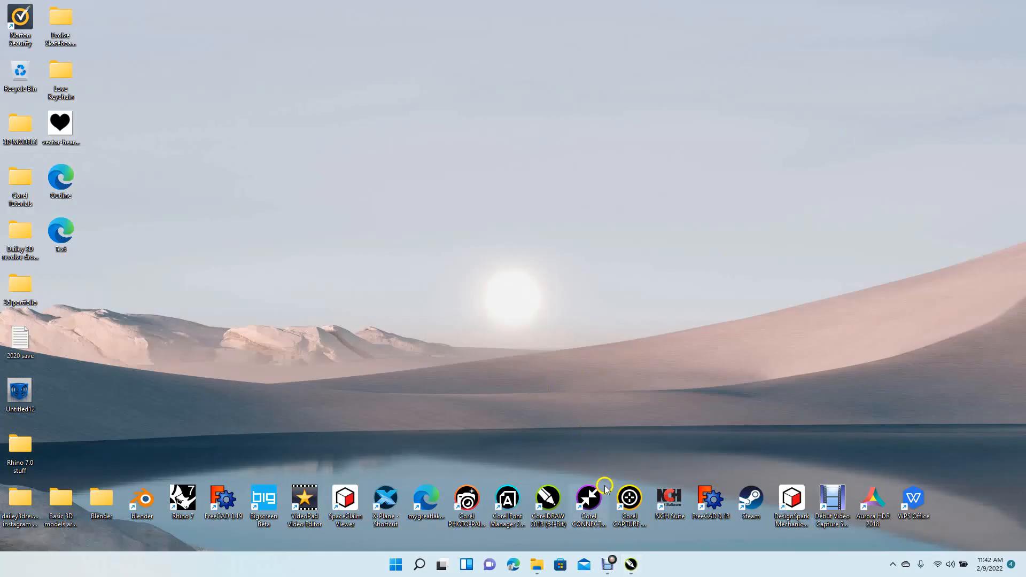
double_click(712, 502)
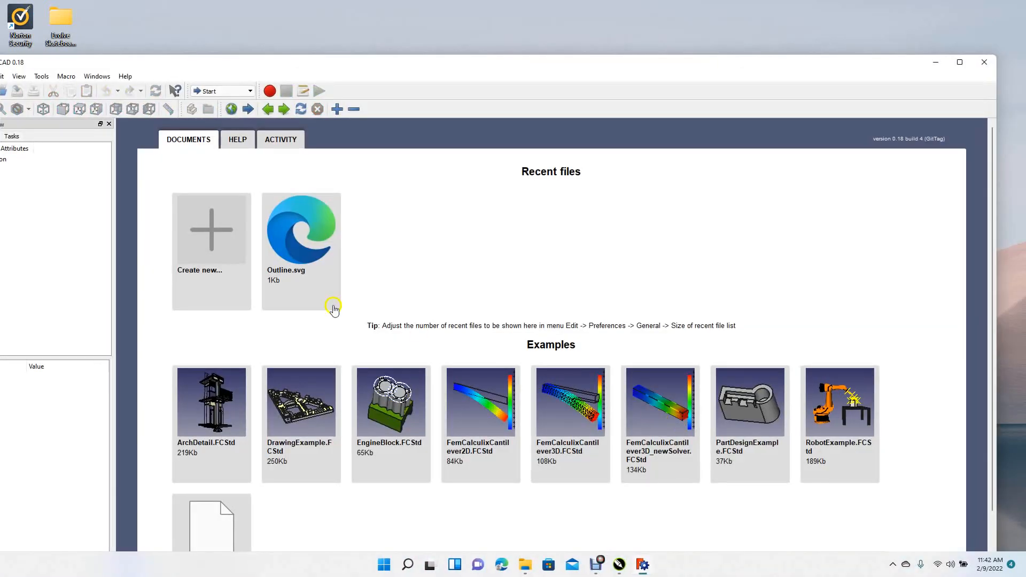
left_click(208, 233)
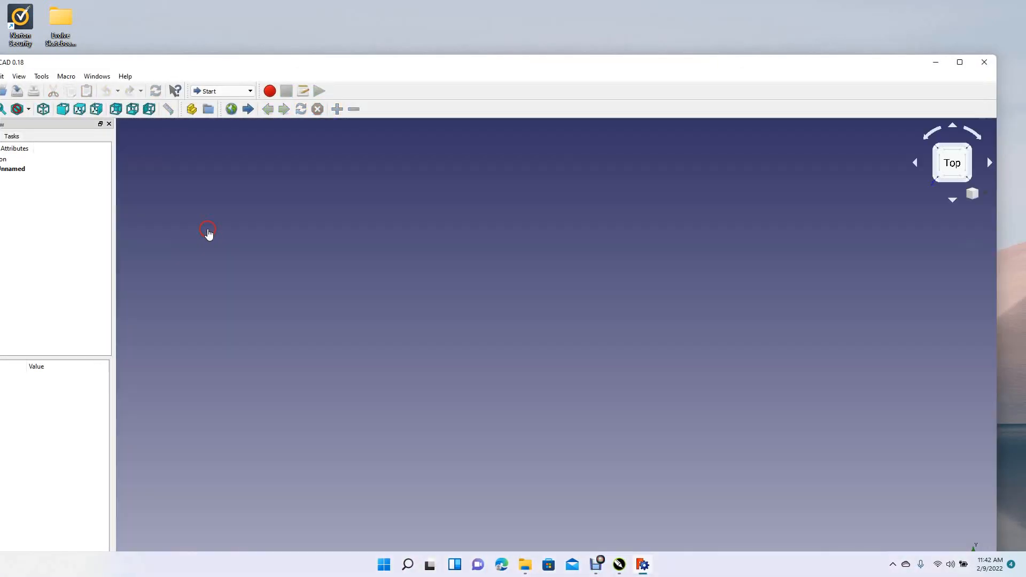
left_click_drag(238, 70, 427, 46)
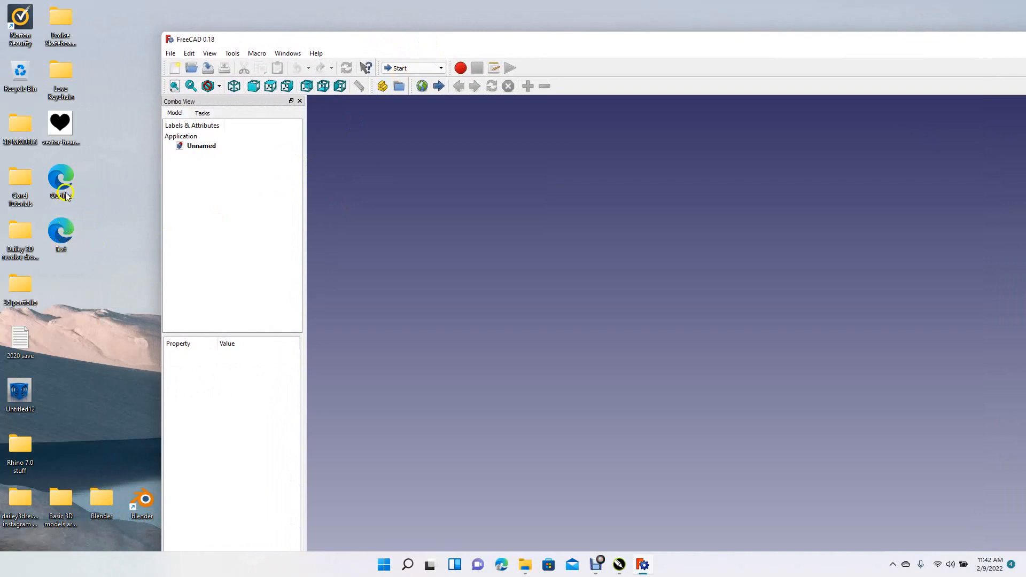
Bring the Outline SVG from the desktop into the empty FreeCAD document as geometry (importSVG)
left_click_drag(62, 186, 496, 303)
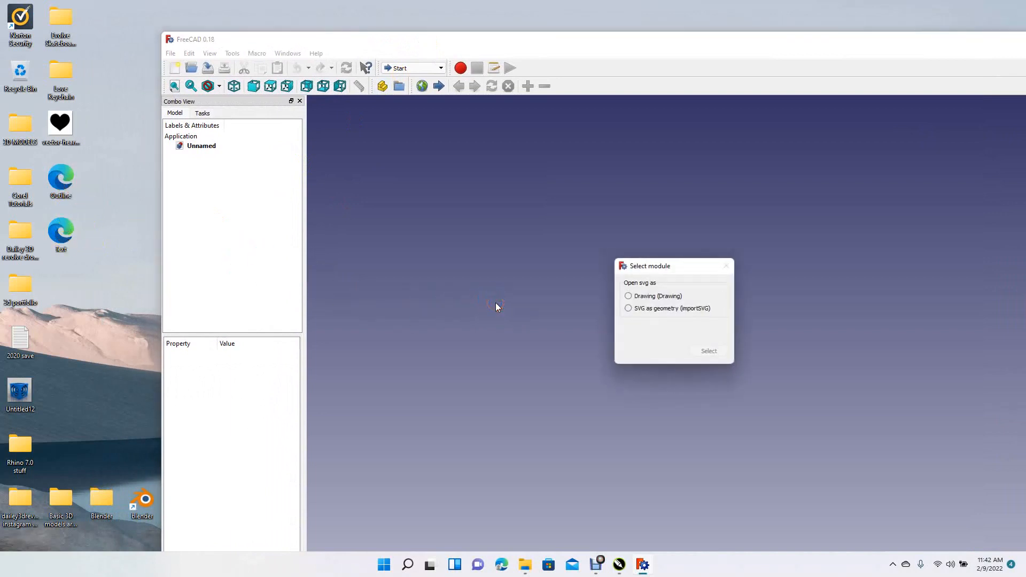
left_click(628, 309)
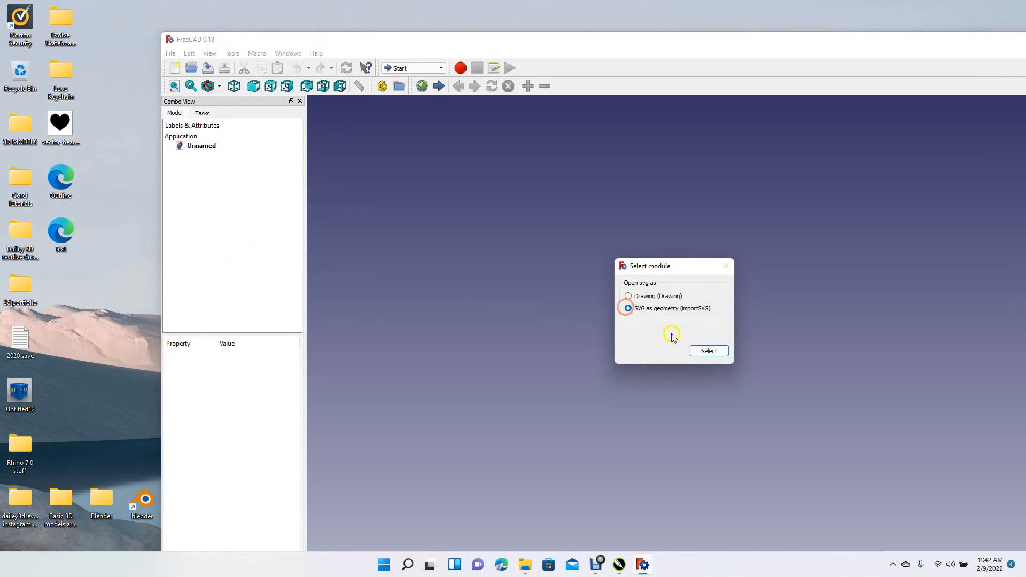
left_click(709, 352)
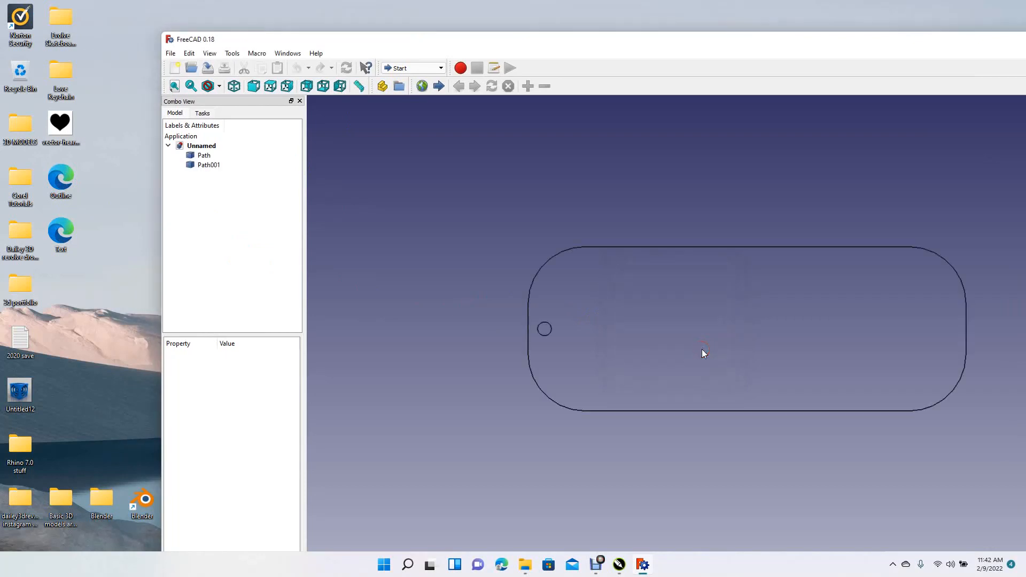
Export both imported outline paths to the Desktop as a STEP with colors file named Ourline new
key("ctrl+a")
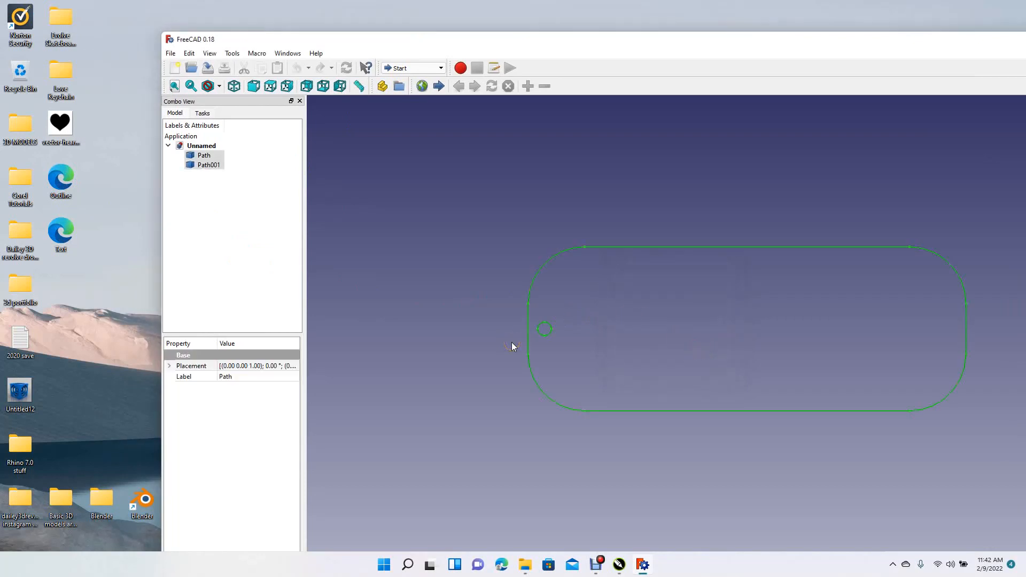
left_click(170, 54)
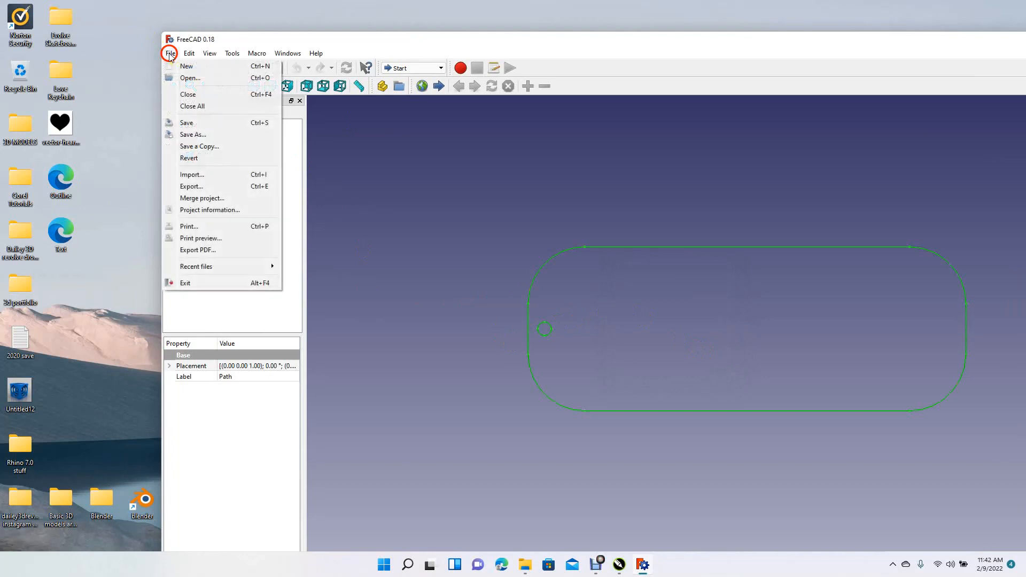
left_click(201, 187)
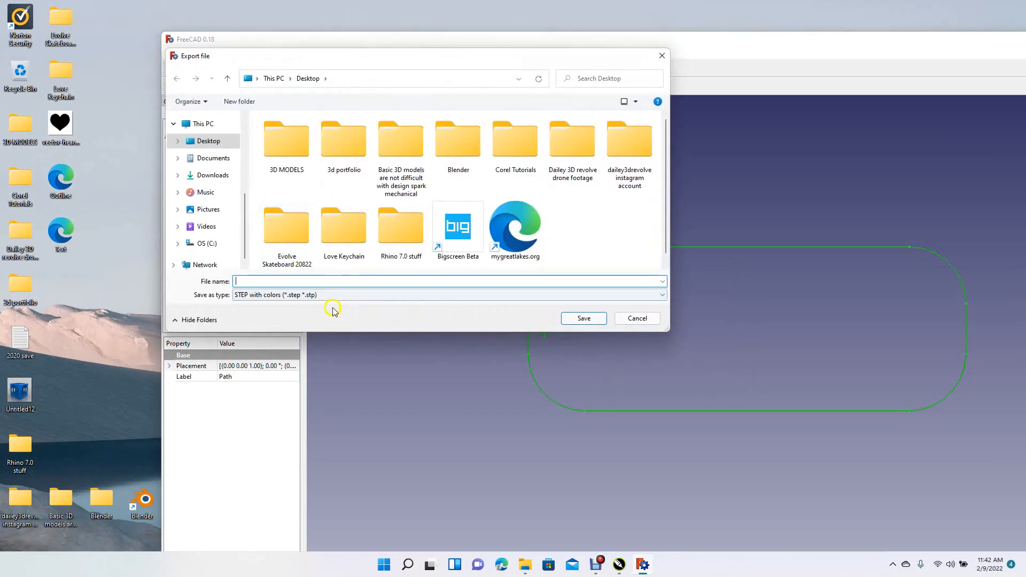
type("Ourline new")
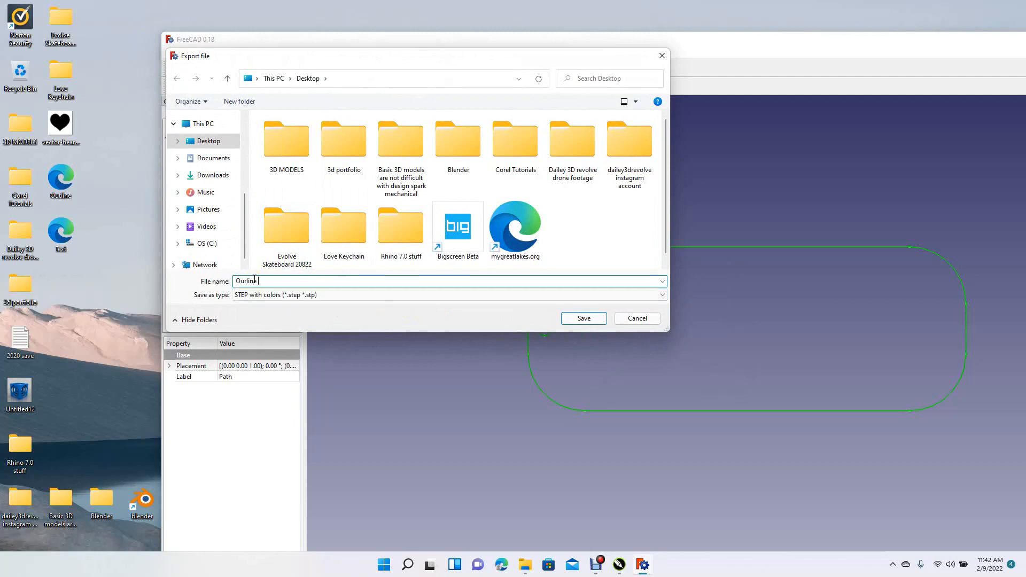
left_click(583, 319)
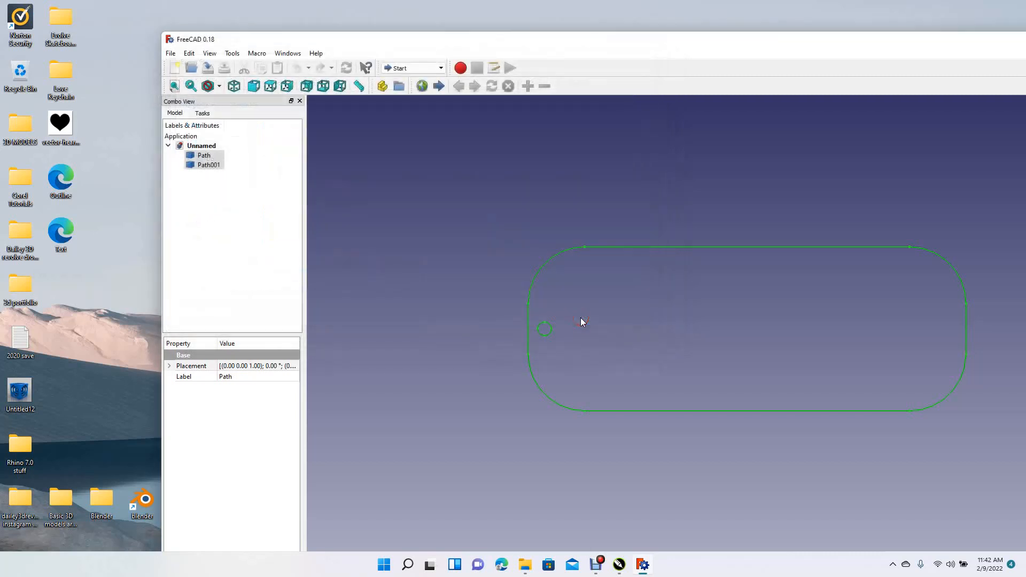
Create another new document and bring the Text SVG from the desktop into it as geometry (importSVG)
left_click(171, 54)
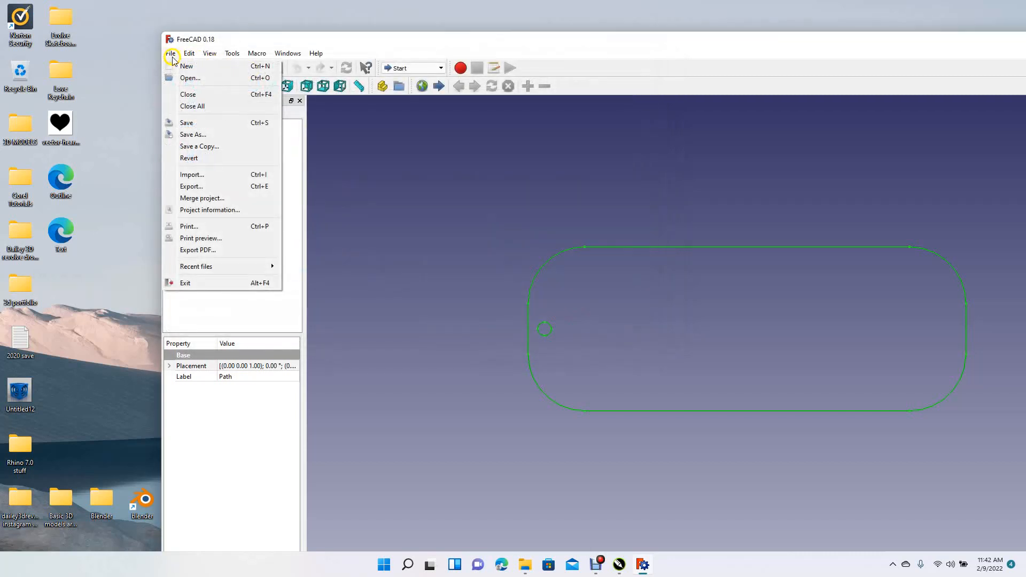
left_click(178, 68)
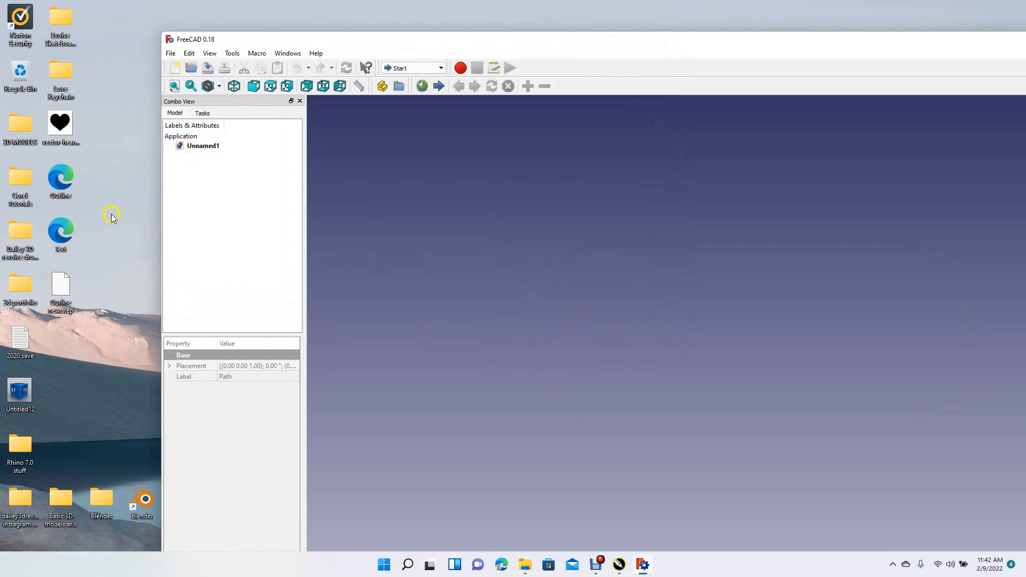
left_click_drag(62, 233, 518, 298)
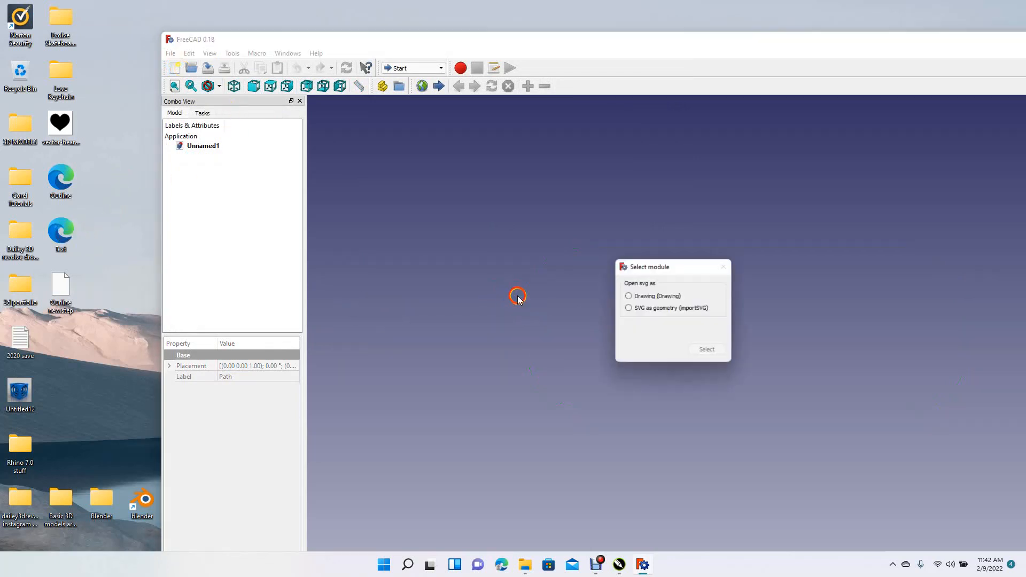
left_click(628, 309)
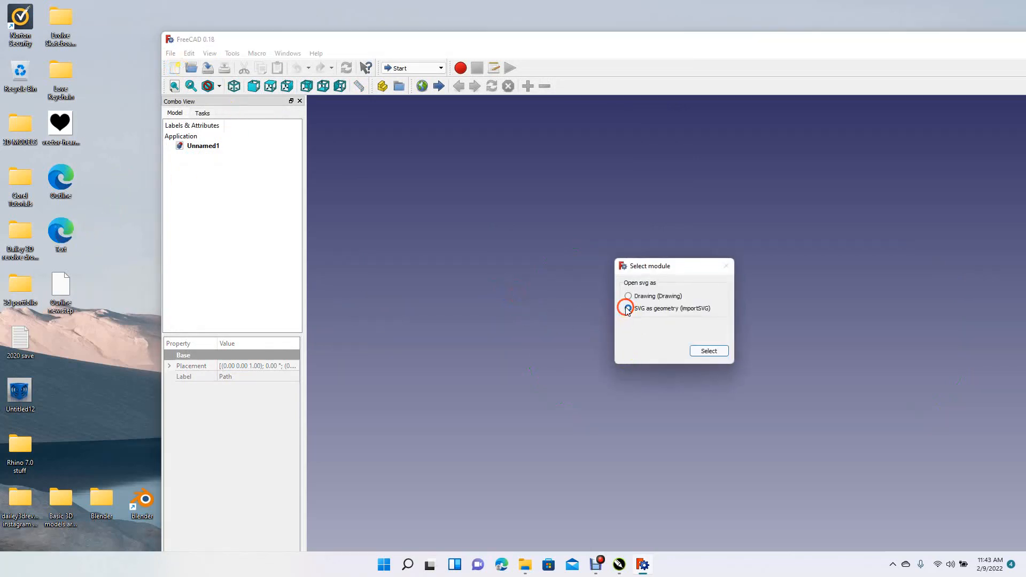
left_click(714, 354)
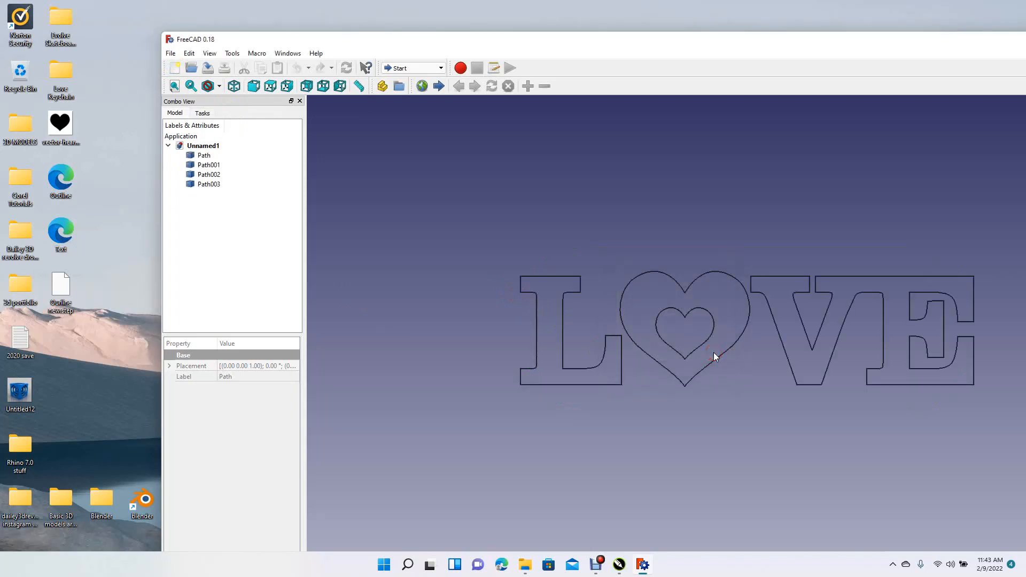
Export all the LOVE letter and heart paths to the Desktop as a STEP with colors file named Text
key("ctrl+a")
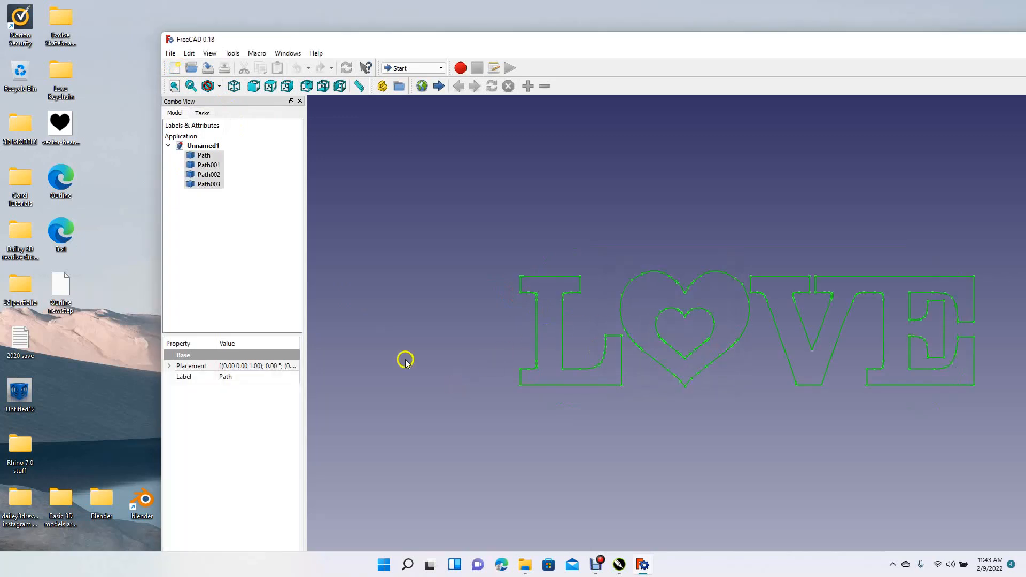
left_click(170, 54)
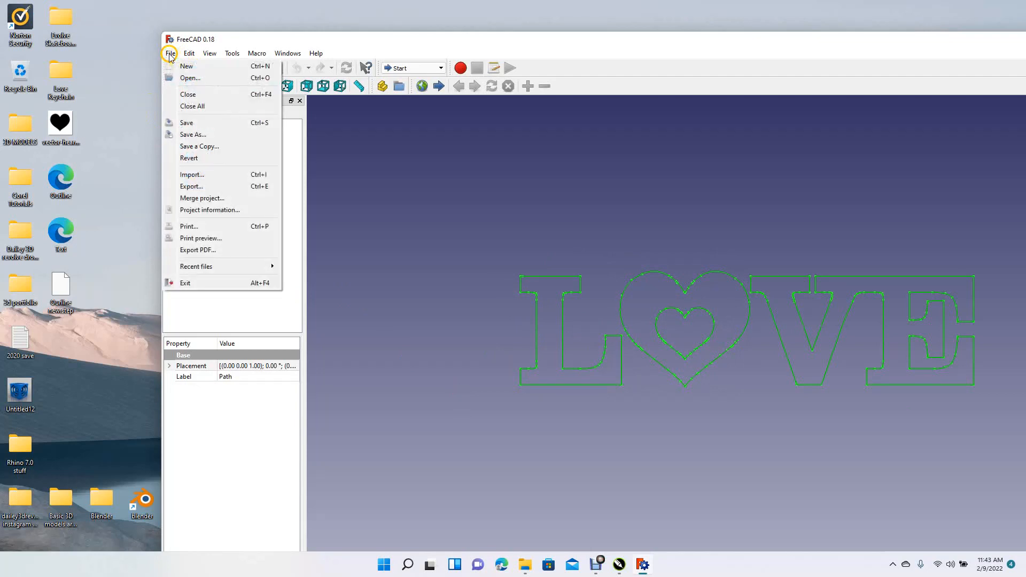
left_click(199, 187)
type("Text")
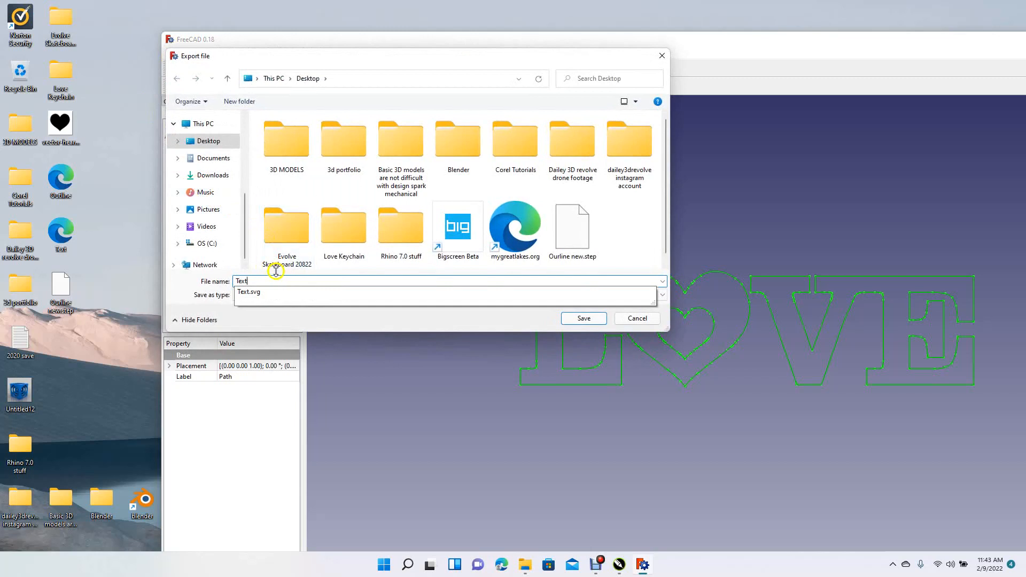
left_click(360, 274)
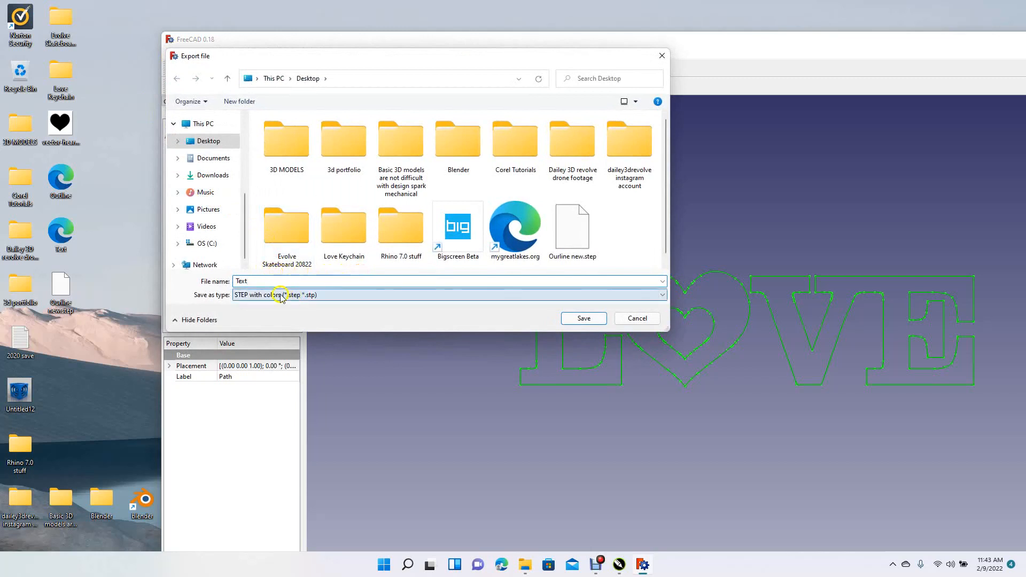
left_click(595, 324)
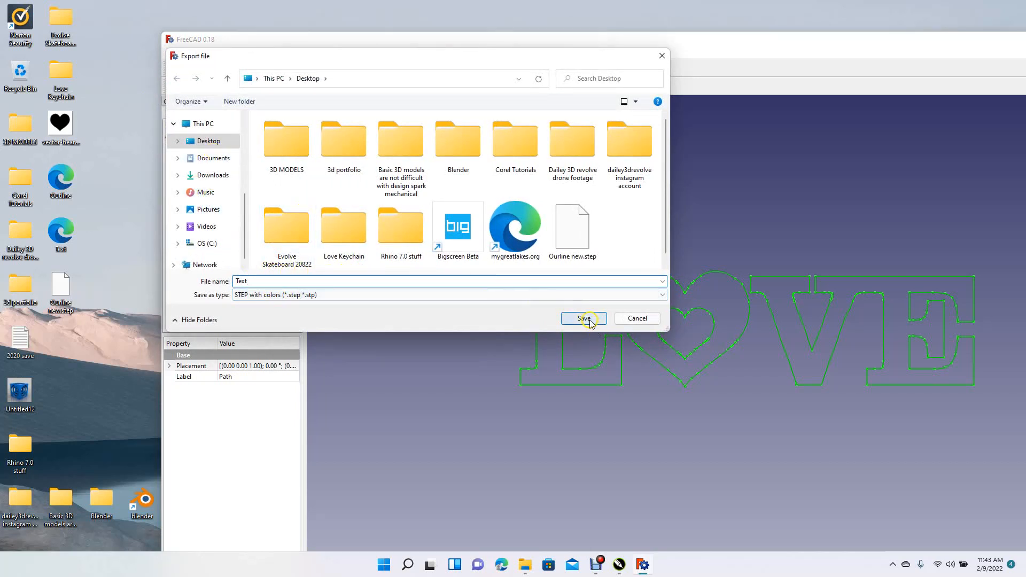
Move the FreeCAD window out of the way, launch DesignSpark Mechanical and create a new design
double_click(755, 40)
left_click(980, 37)
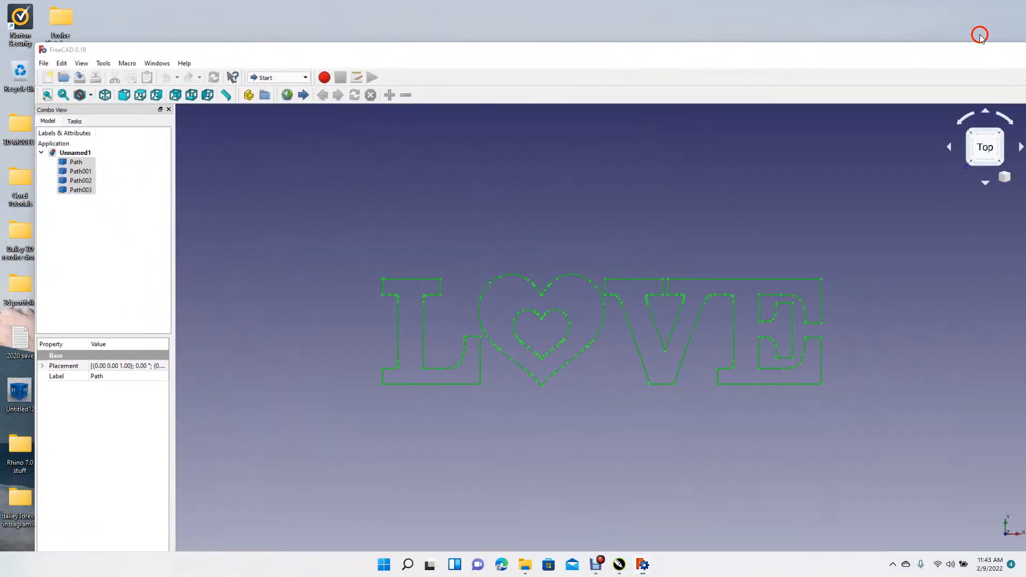
left_click(791, 501)
double_click(780, 489)
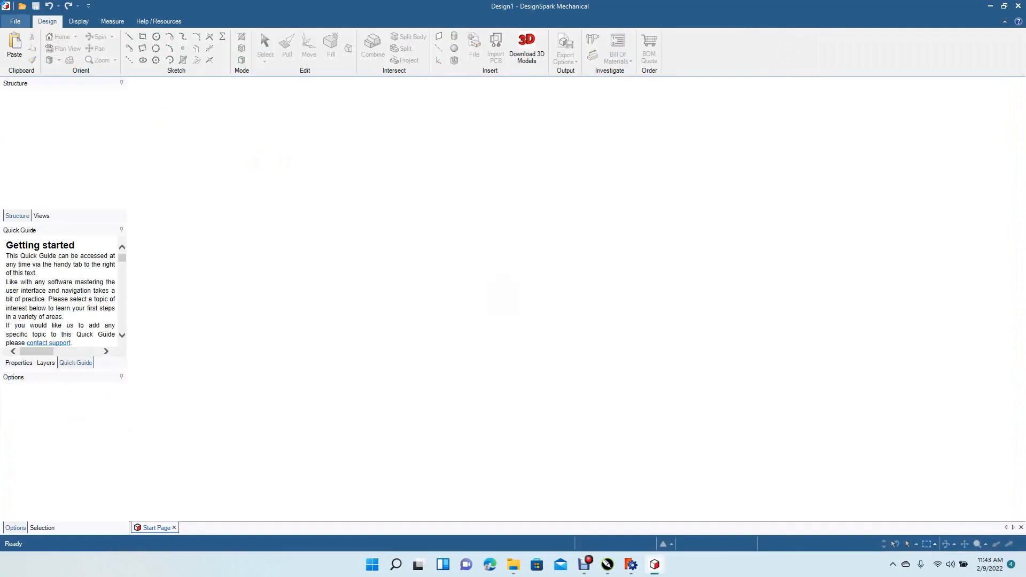
left_click(15, 21)
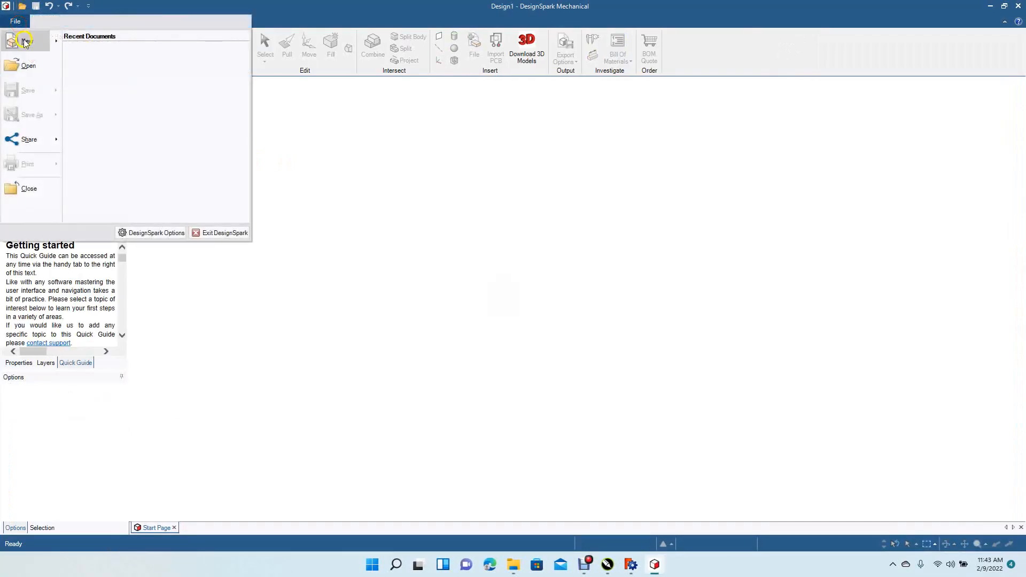
mouse_move(26, 42)
left_click(94, 54)
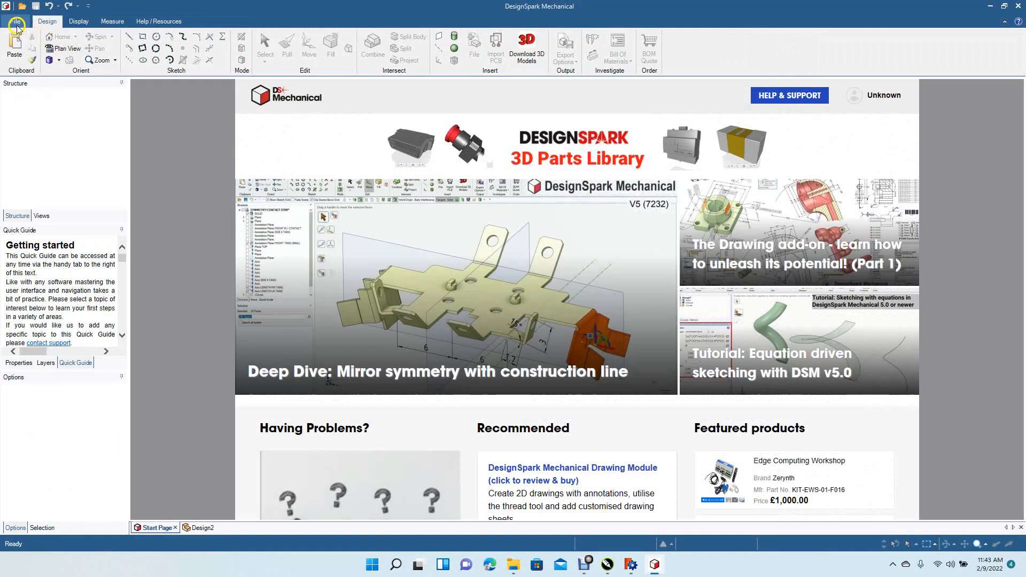
Check the units settings for all new documents in the DesignSpark options and accept them
left_click(15, 23)
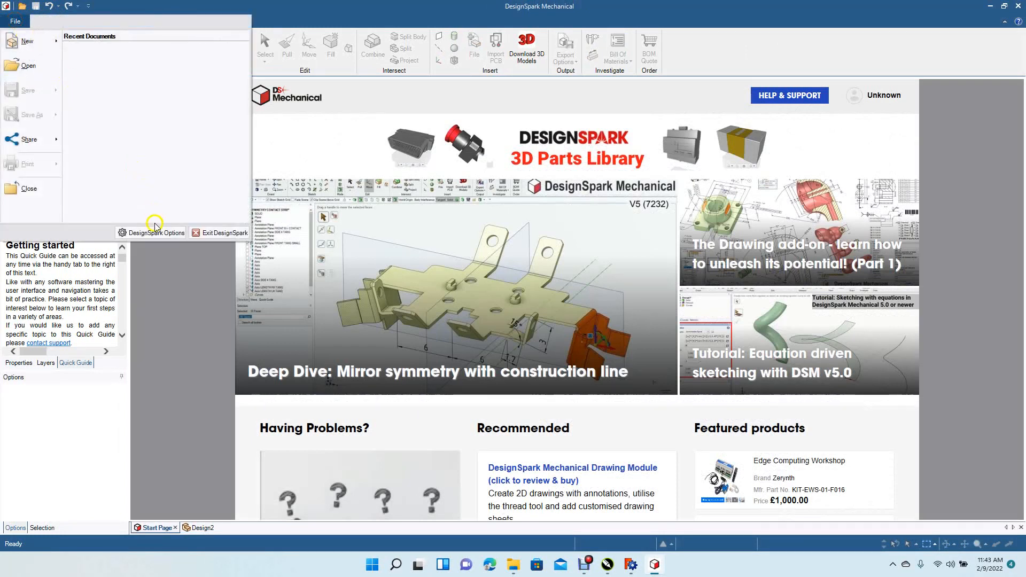
left_click(156, 233)
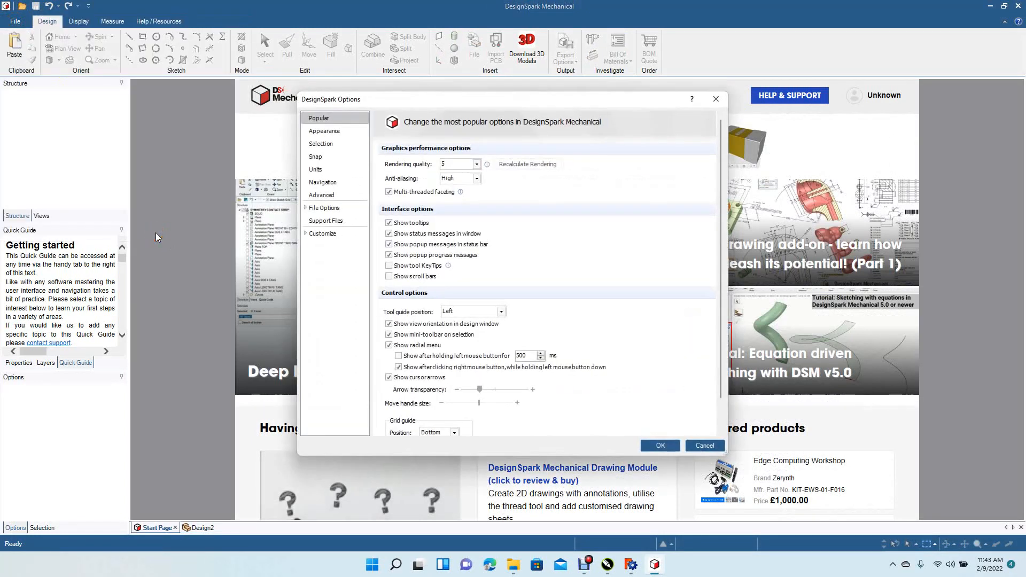
left_click(320, 170)
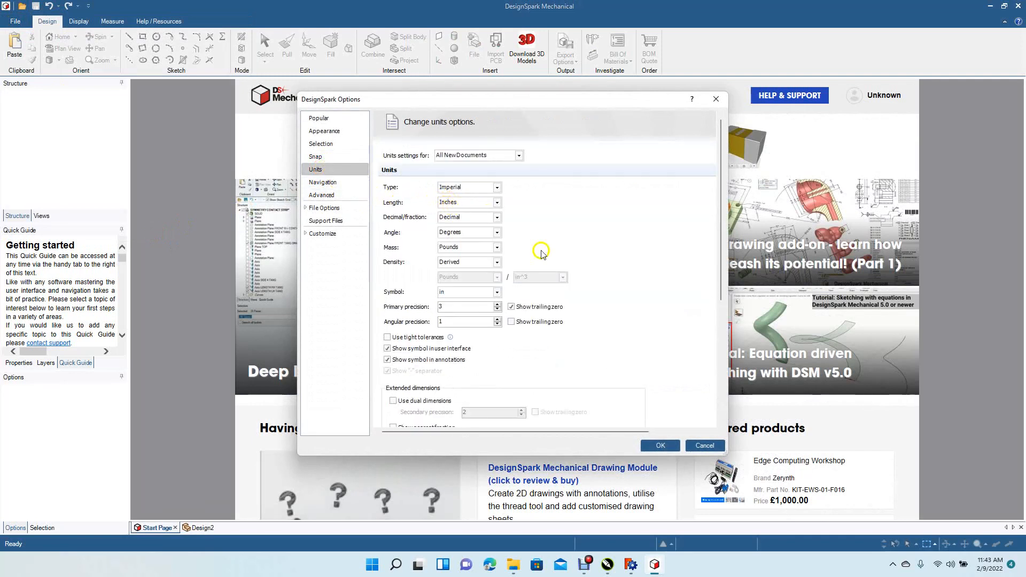
left_click(660, 445)
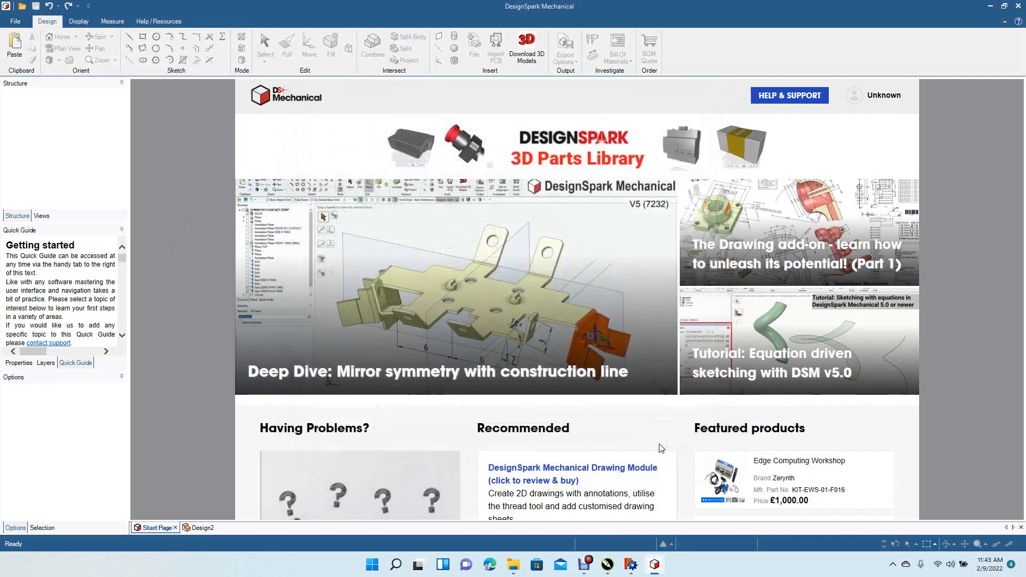
Show the new design in plan view and insert Ourline new.step from the Desktop, accepting the read-only notice
left_click(190, 530)
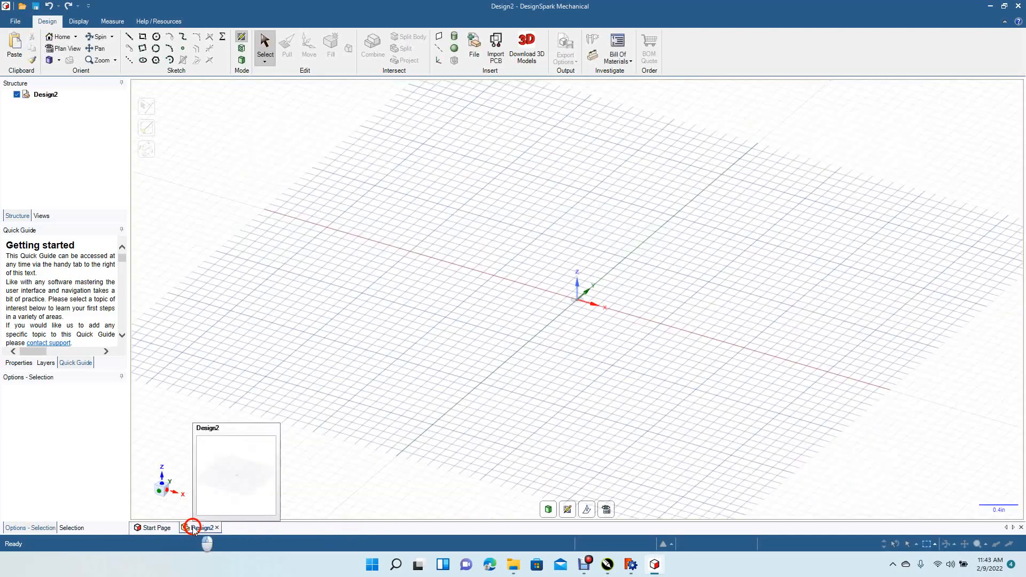
left_click(605, 512)
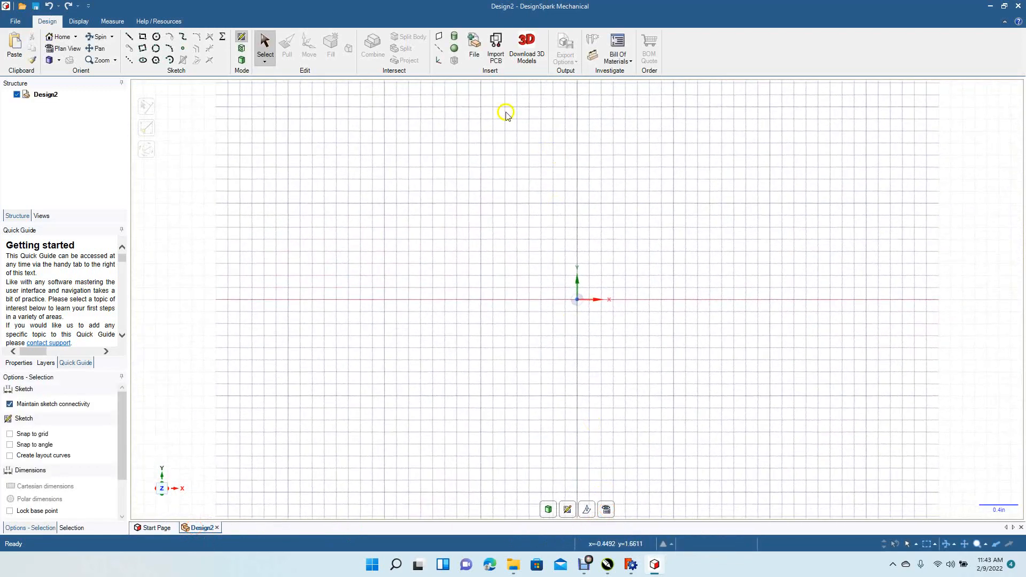
left_click(475, 49)
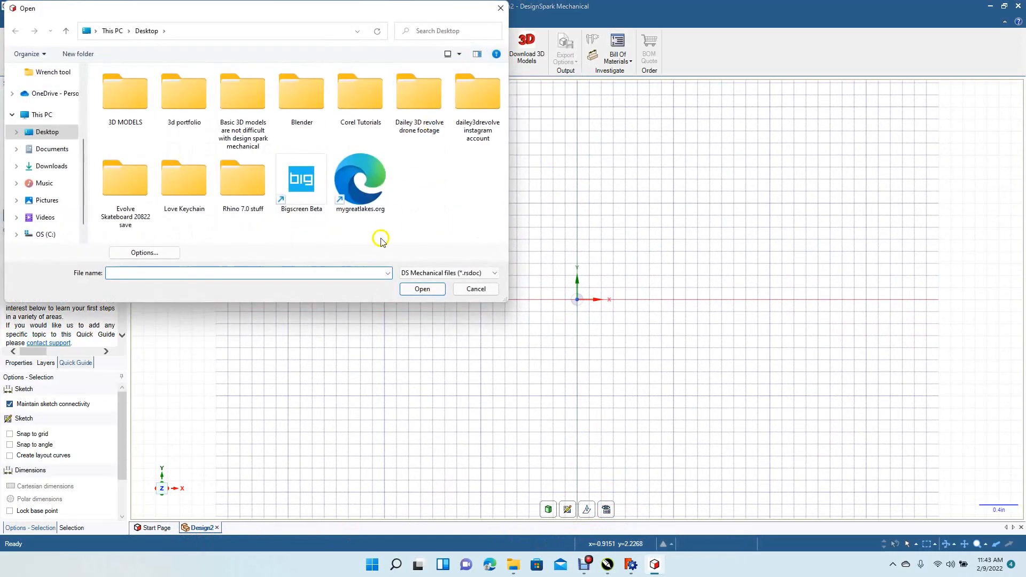
left_click(449, 273)
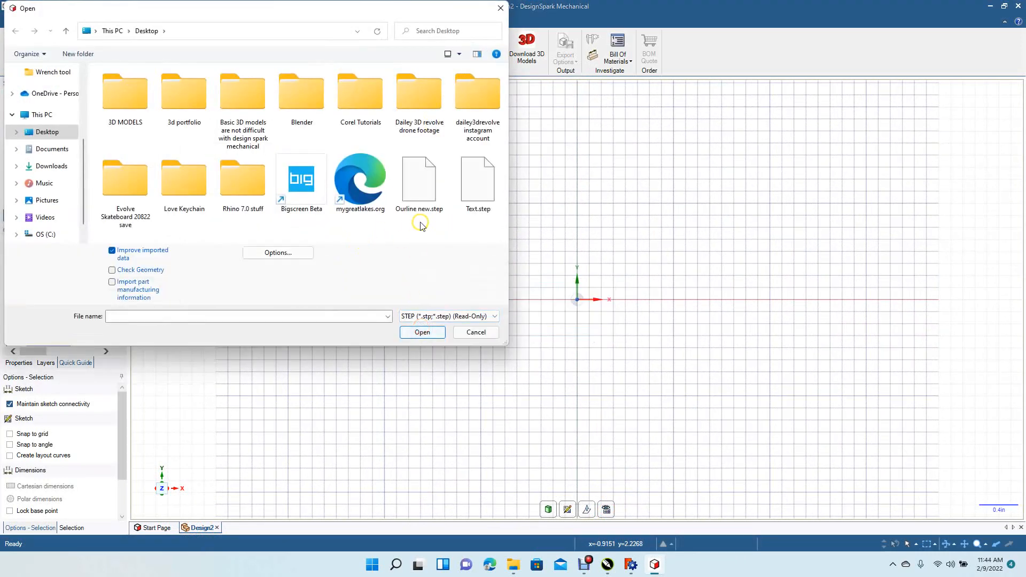
double_click(420, 199)
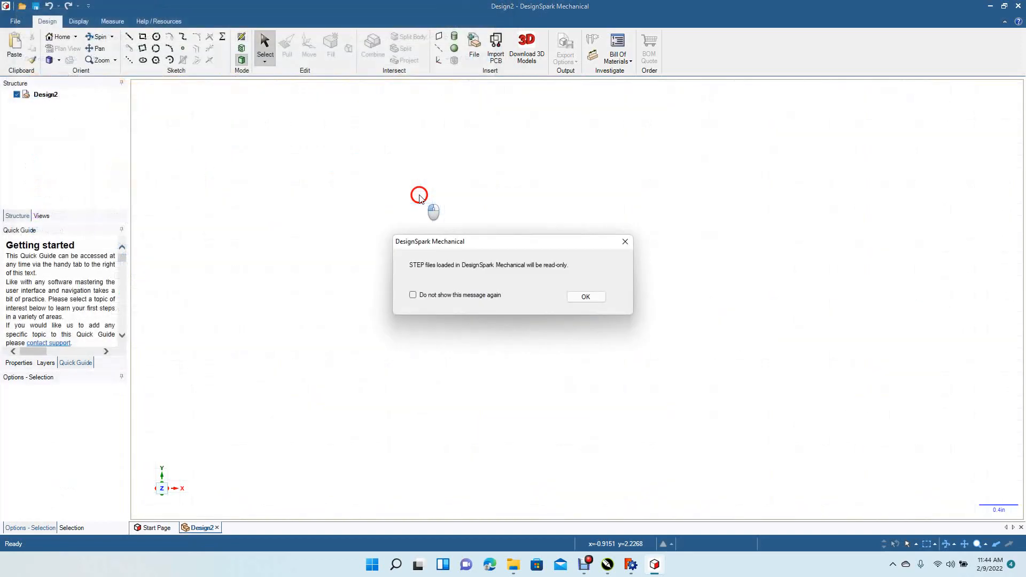
left_click(586, 297)
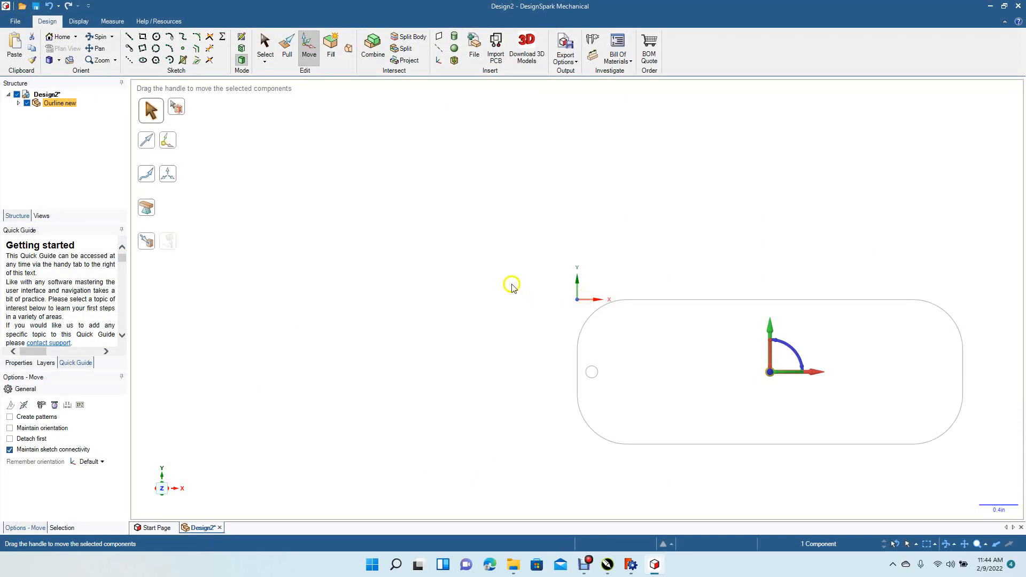
Fill all the imported outline curves into a surface and remove the filled face inside the small keychain hole
left_click_drag(507, 276, 992, 477)
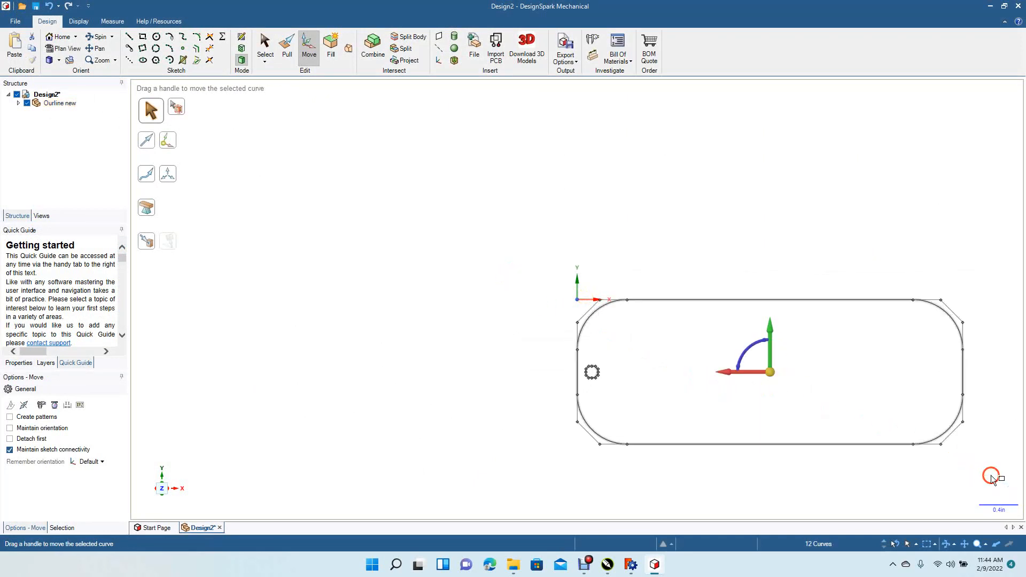
left_click(331, 46)
left_click(415, 179)
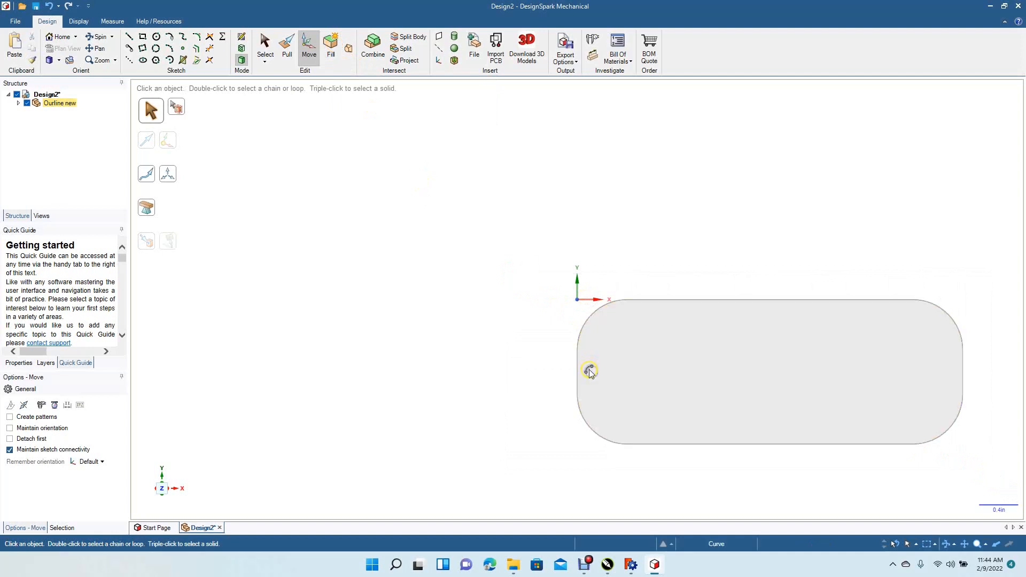
left_click(593, 373)
key("Escape")
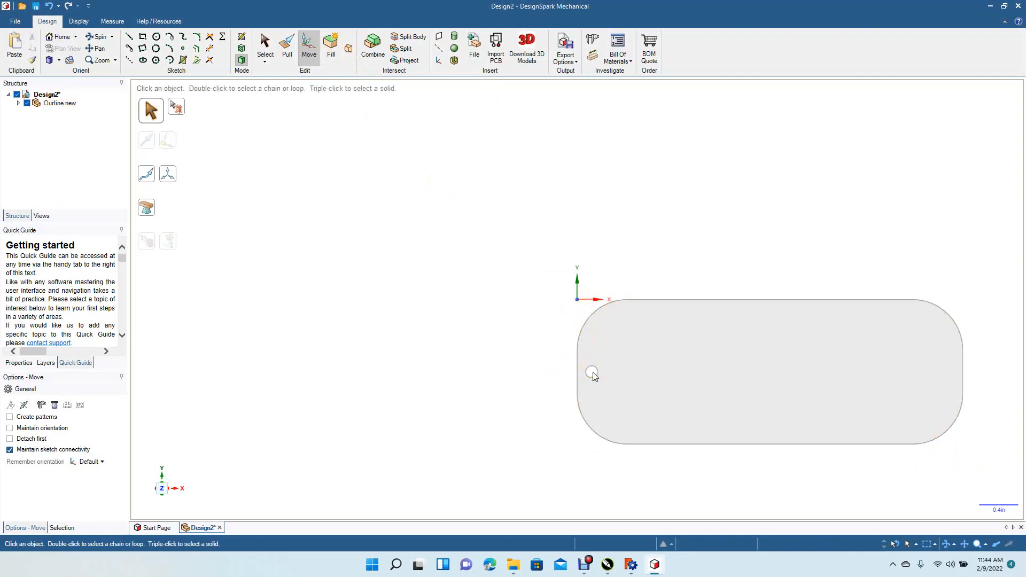
Thicken the keychain outline face into a solid by pulling it to both sides with a value of 0.2 in
left_click(102, 50)
left_click_drag(360, 264, 175, 207)
left_click(98, 37)
left_click_drag(295, 278, 268, 316)
left_click(288, 48)
left_click(529, 293)
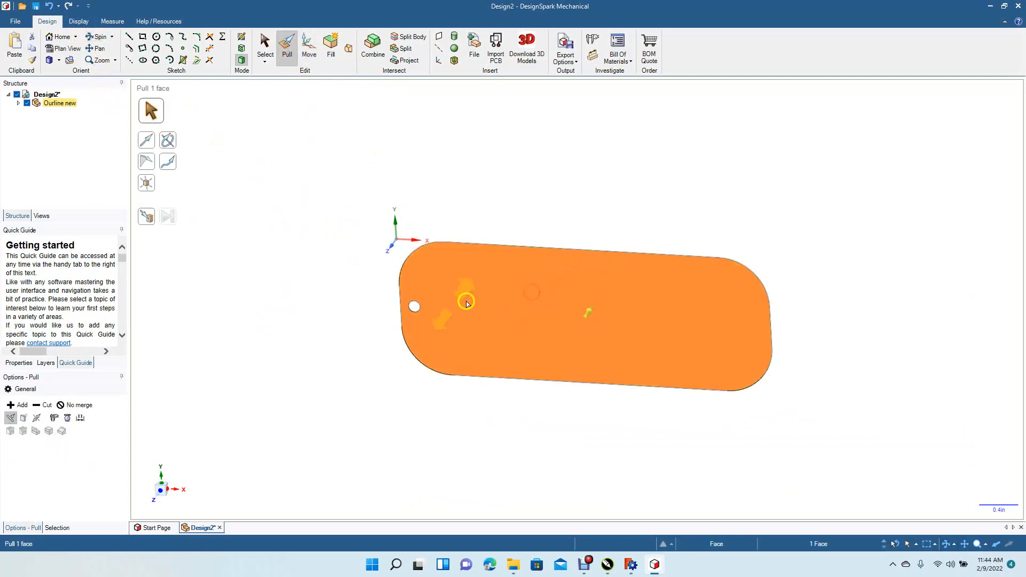
left_click(36, 418)
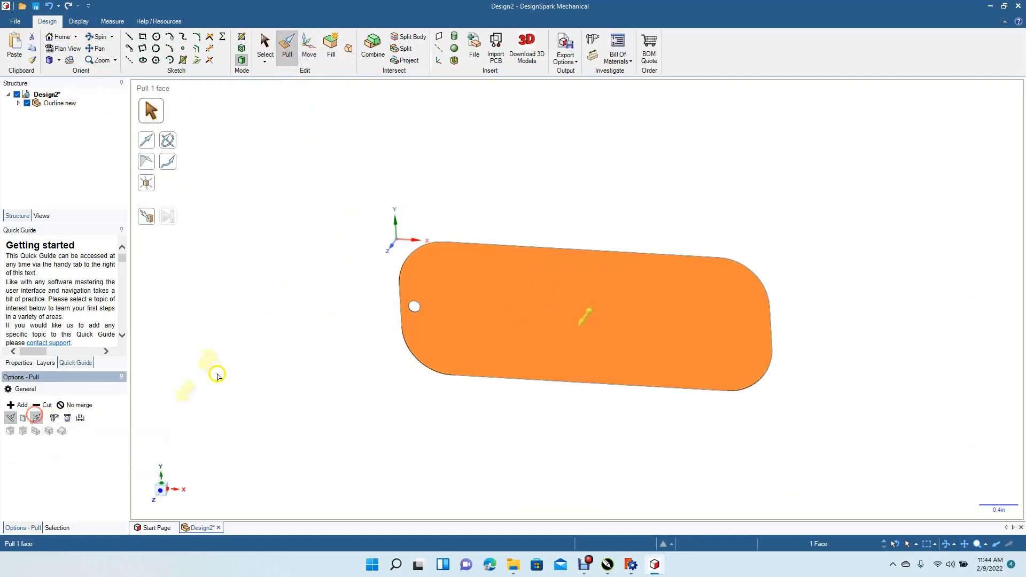
left_click_drag(535, 341, 539, 336)
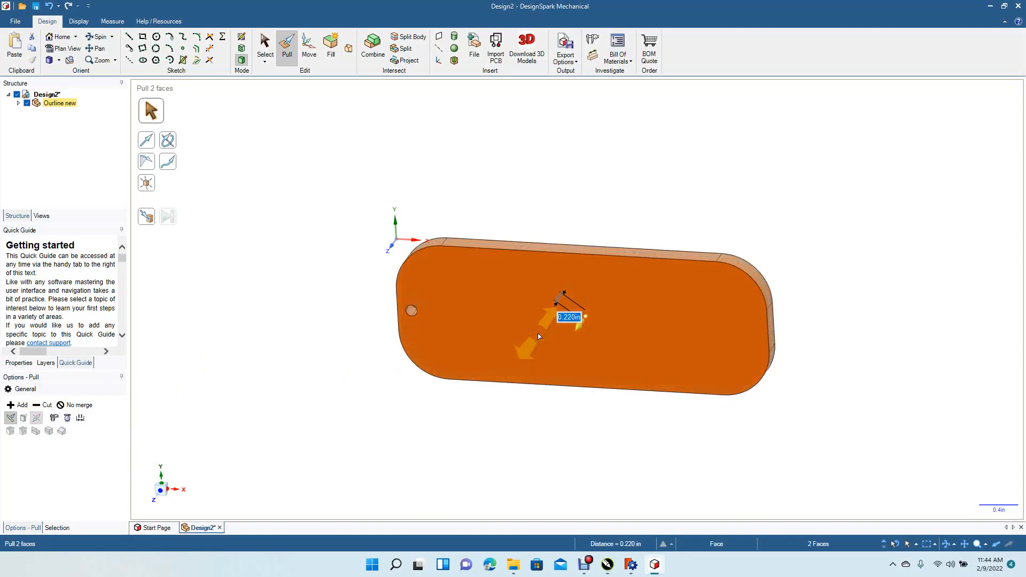
type("0.2")
key("Return")
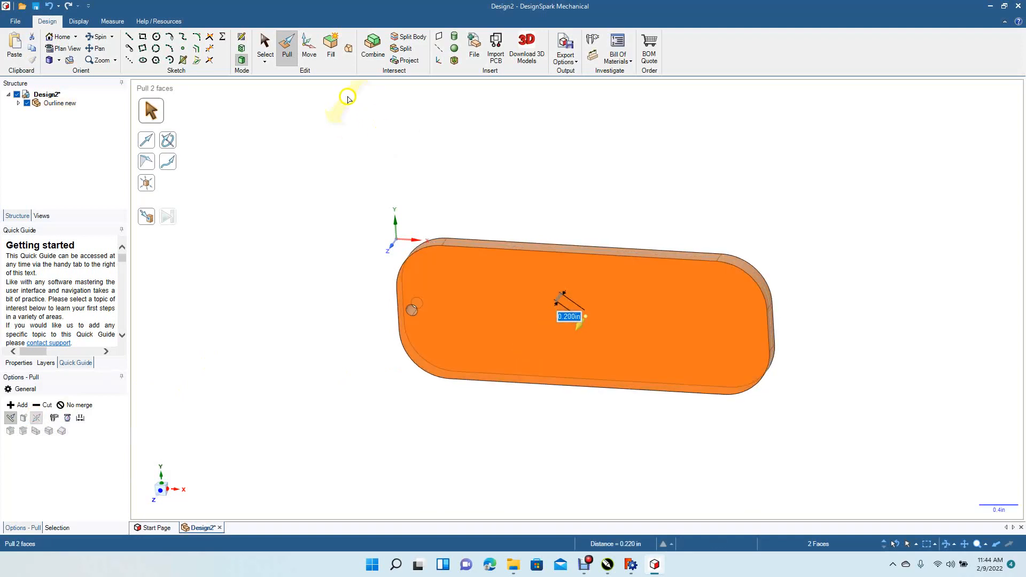
left_click(264, 40)
left_click(280, 178)
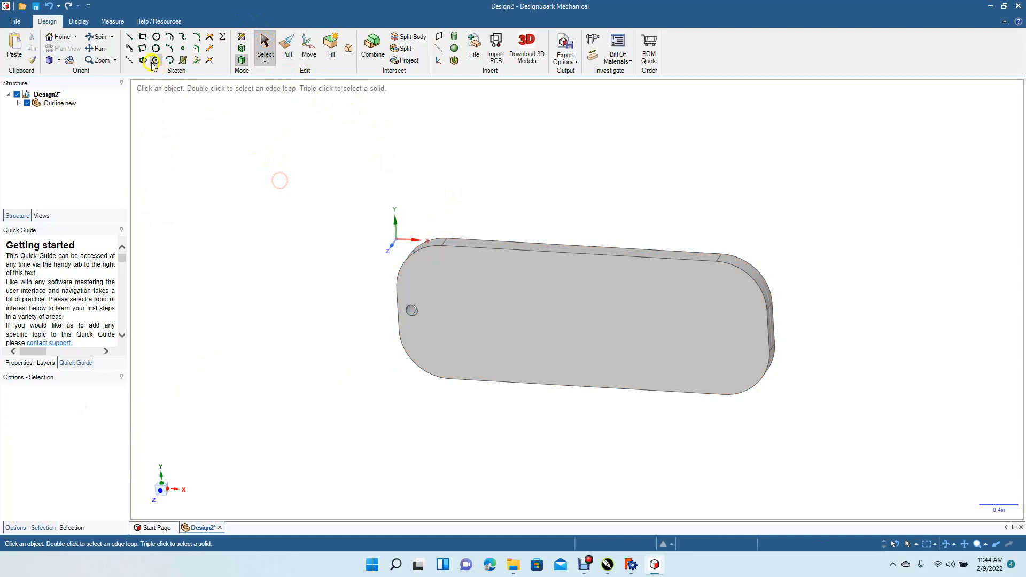
Round the outer edge loop of the keychain's front face with a radius of about 0.04 in
left_click(97, 37)
left_click_drag(228, 186, 260, 173)
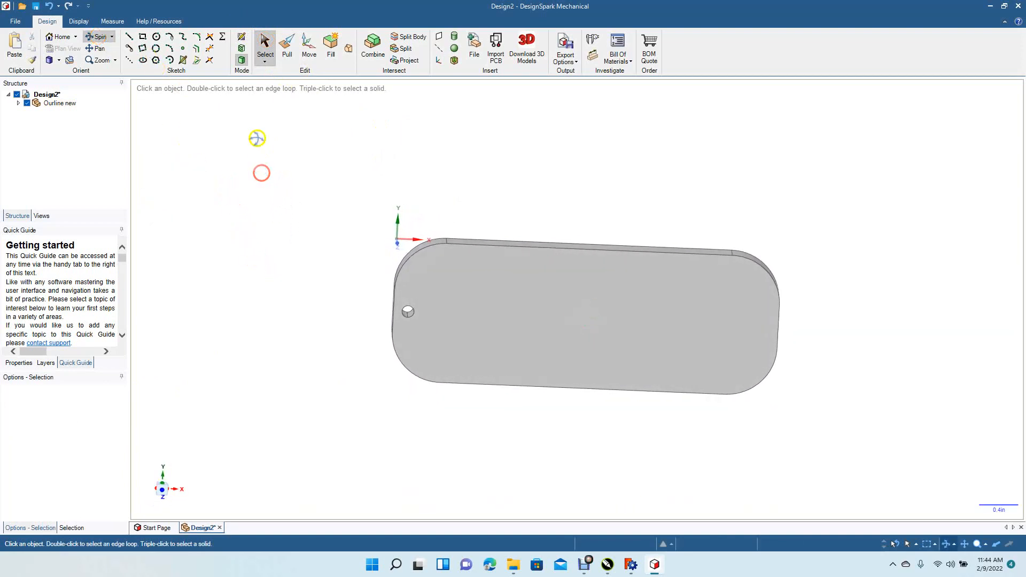
left_click(265, 42)
left_click(495, 249)
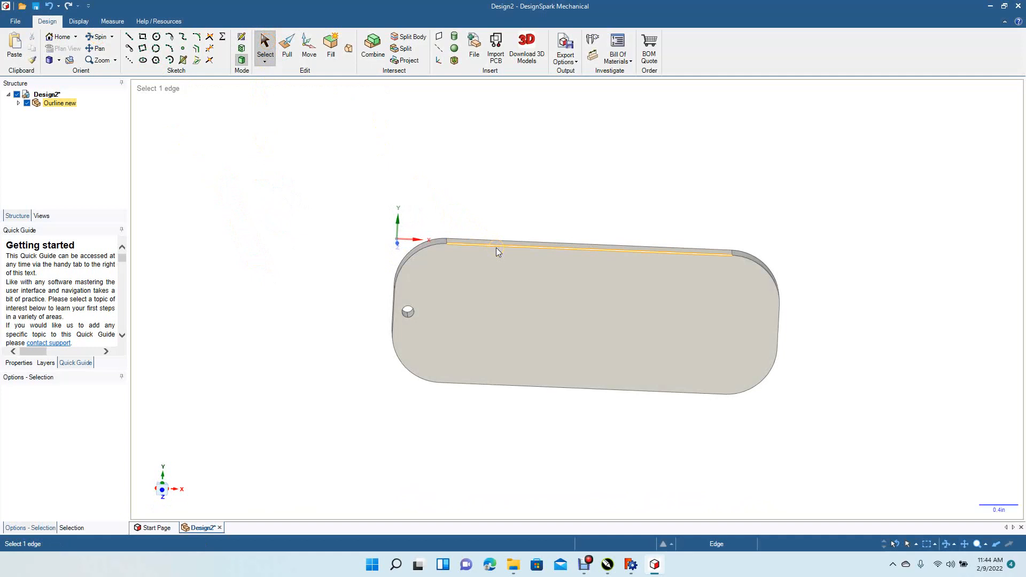
double_click(496, 248)
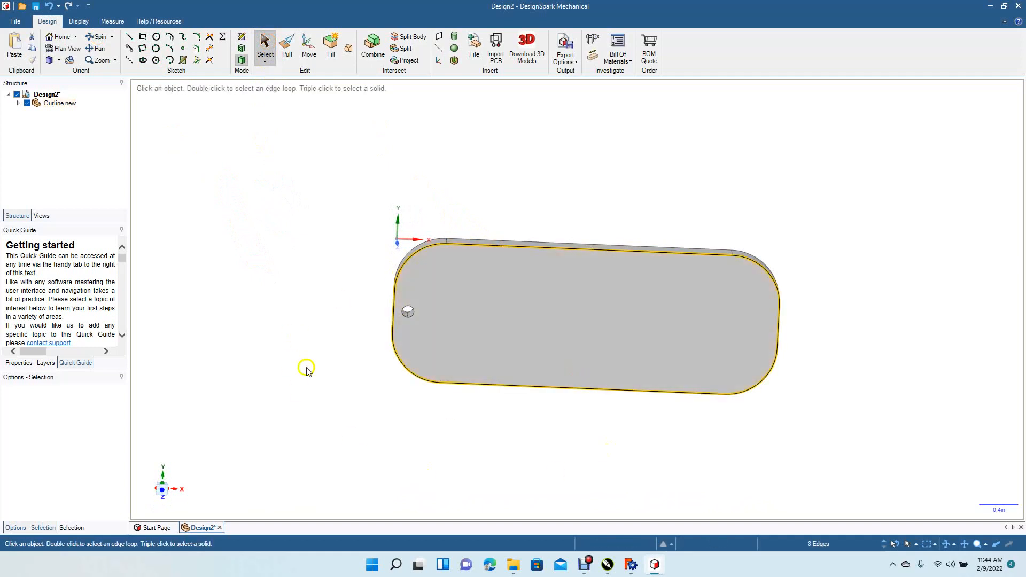
left_click(287, 45)
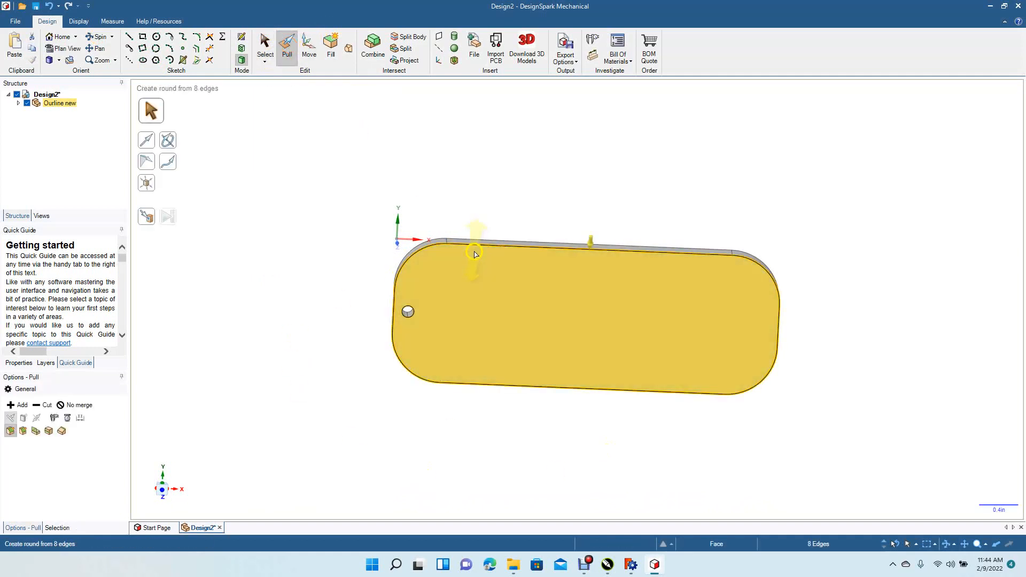
left_click_drag(480, 254, 479, 254)
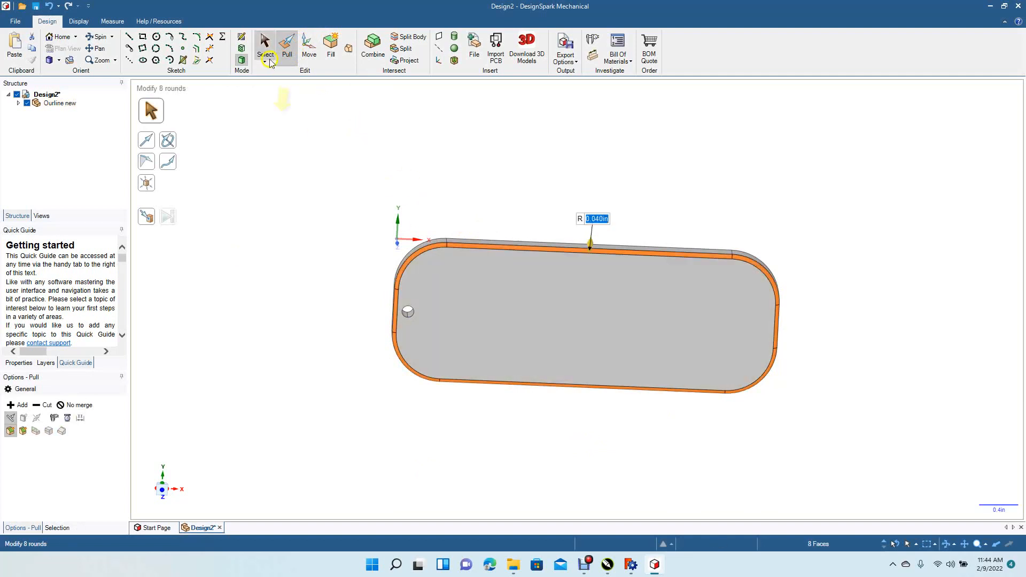
left_click(266, 53)
left_click(239, 214)
Turn the keychain over and round the outer edge loop of its opposite face
left_click(97, 36)
left_click_drag(476, 172, 465, 431)
left_click(287, 46)
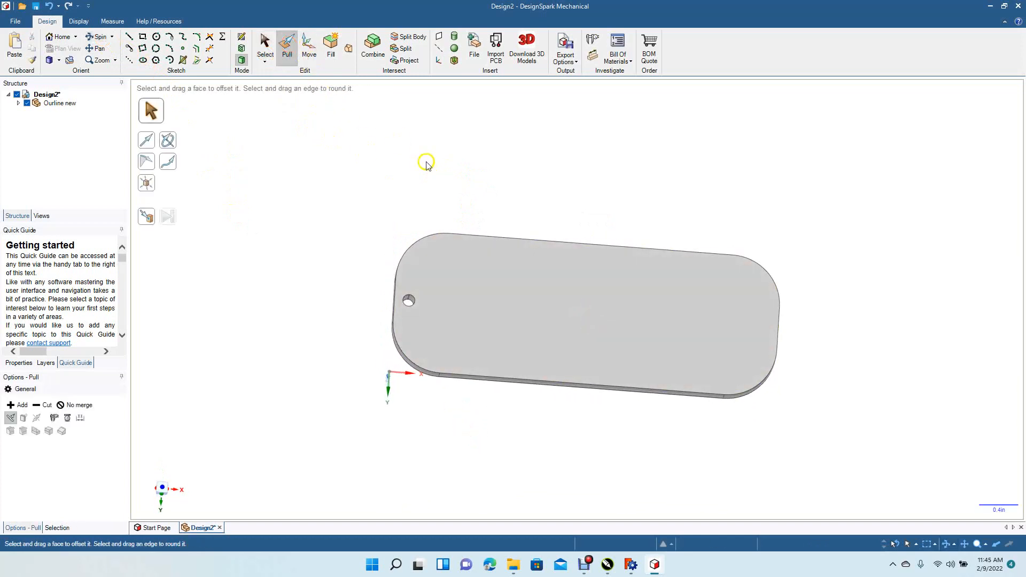
double_click(491, 236)
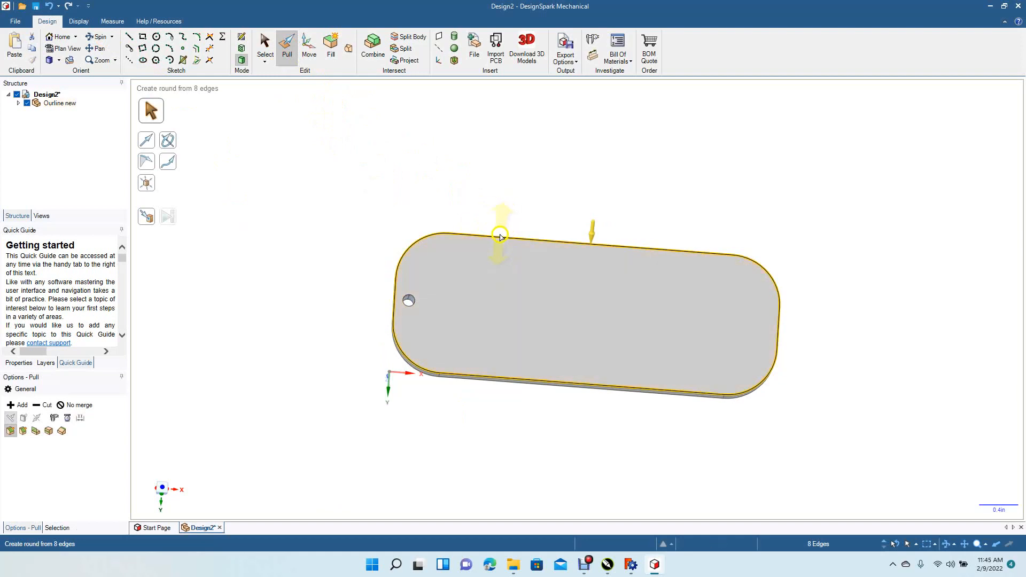
left_click_drag(499, 237, 502, 244)
left_click(265, 45)
left_click(273, 155)
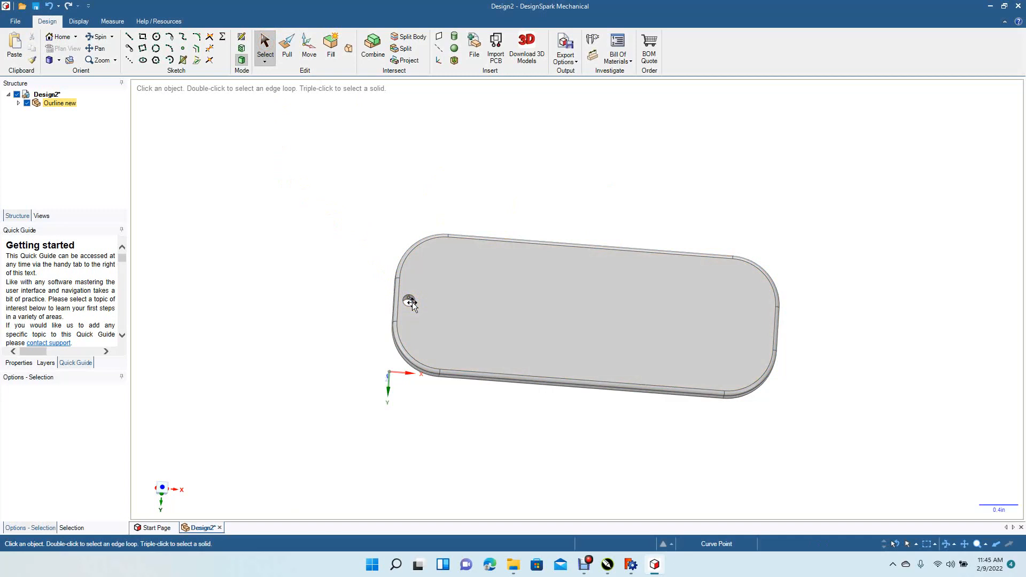
Round the edge loop of the small keychain hole on this face
scroll(412, 303, "up", 4)
left_click(247, 305)
left_click(233, 311)
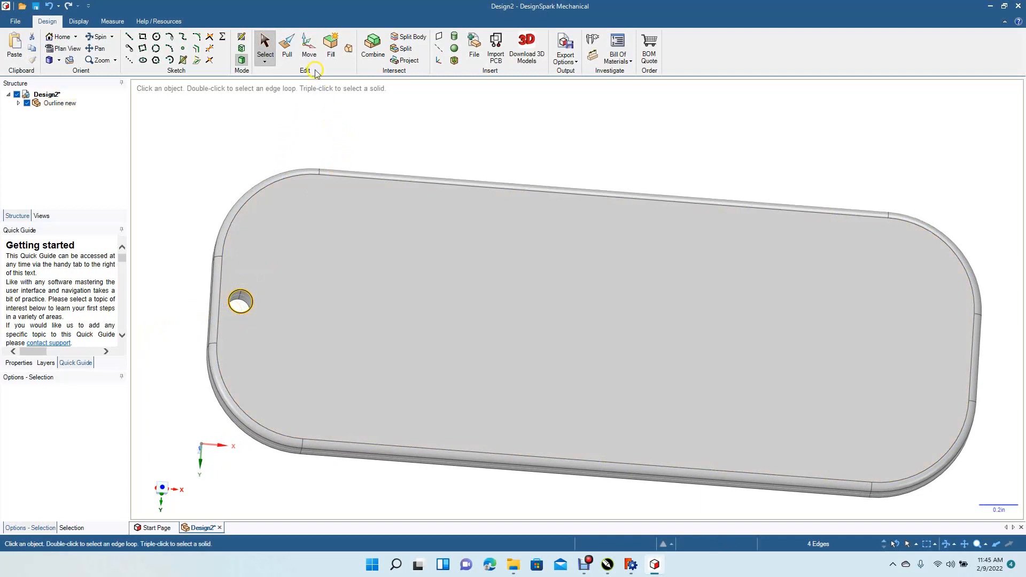
left_click(287, 46)
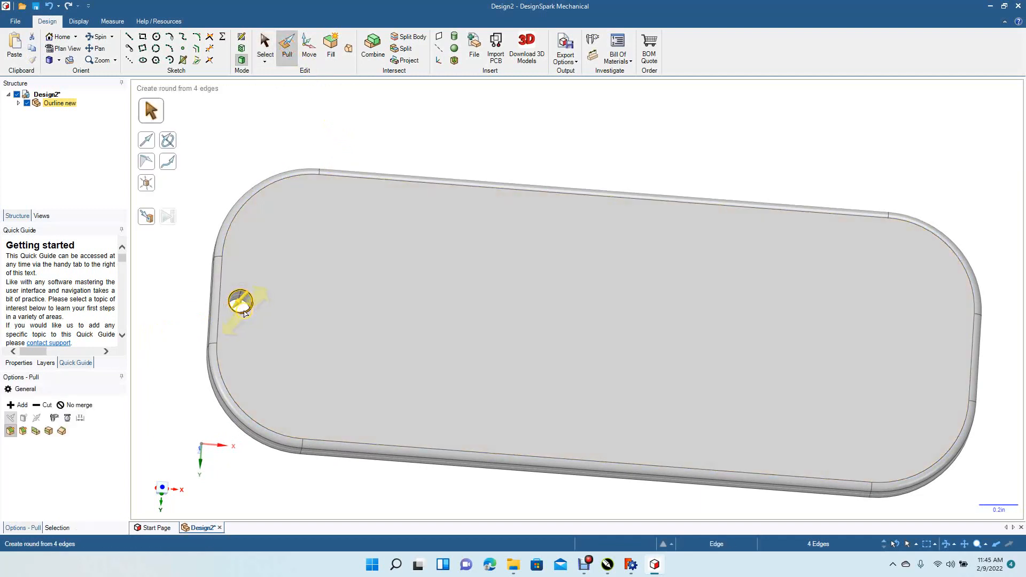
mouse_move(253, 319)
left_mouse_down()
mouse_move(259, 307)
mouse_move(241, 323)
left_mouse_up()
left_click(265, 47)
left_click(205, 218)
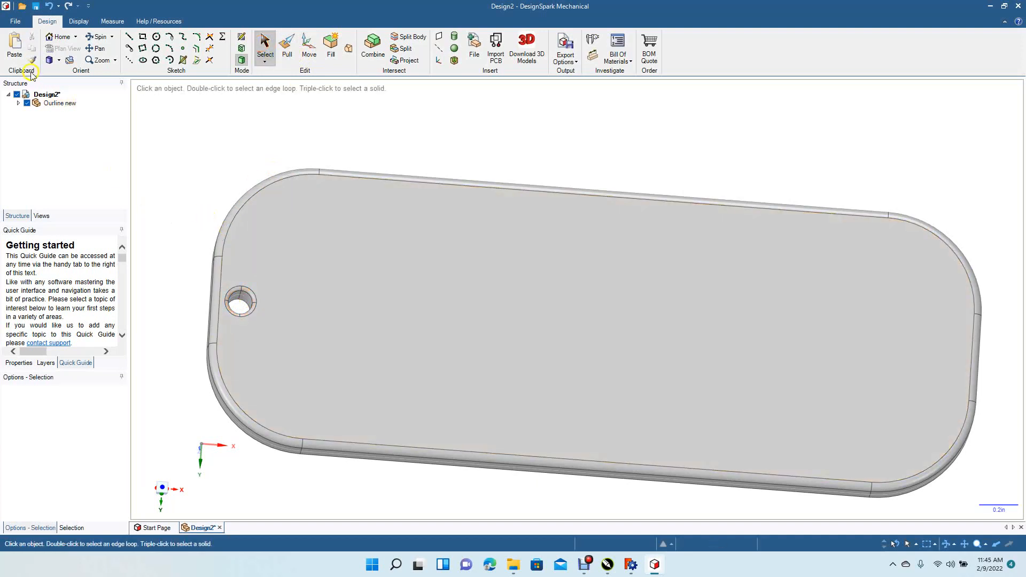
Try deleting the faces of the keychain hole in the top view and undo the deletion
left_click(59, 60)
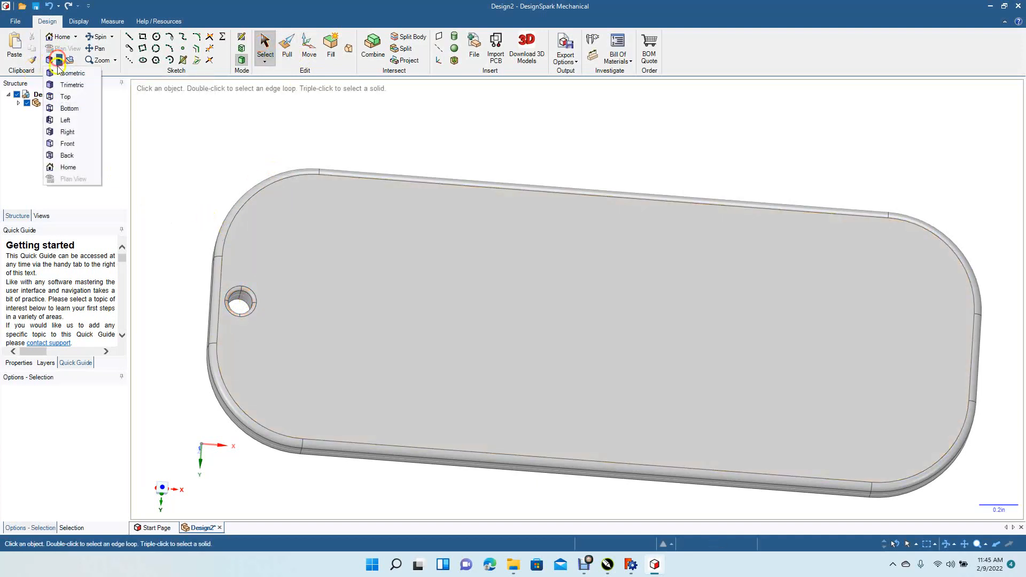
left_click(61, 100)
left_click(203, 294)
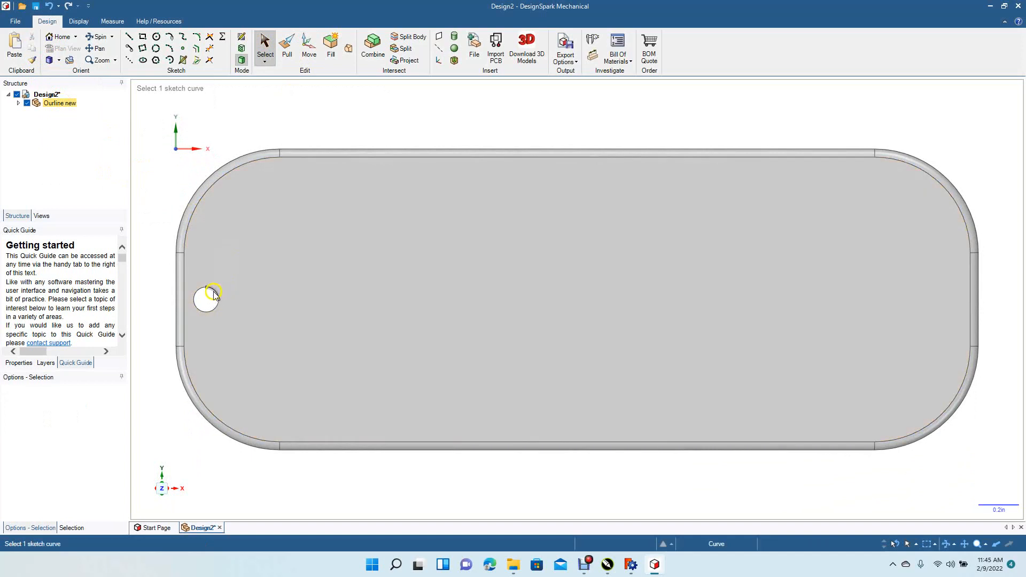
left_click(167, 284)
left_click_drag(167, 283, 206, 309)
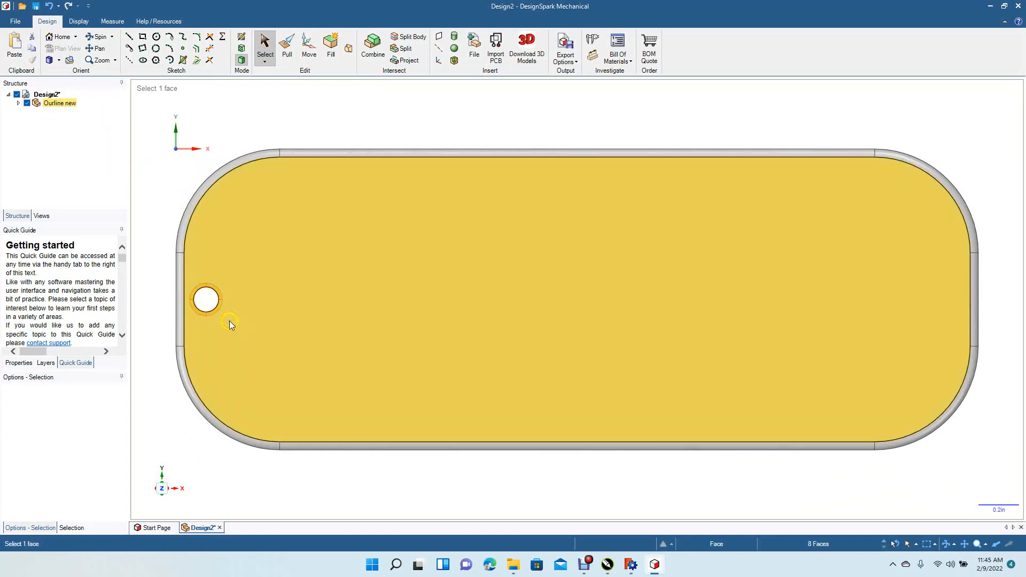
key("Delete")
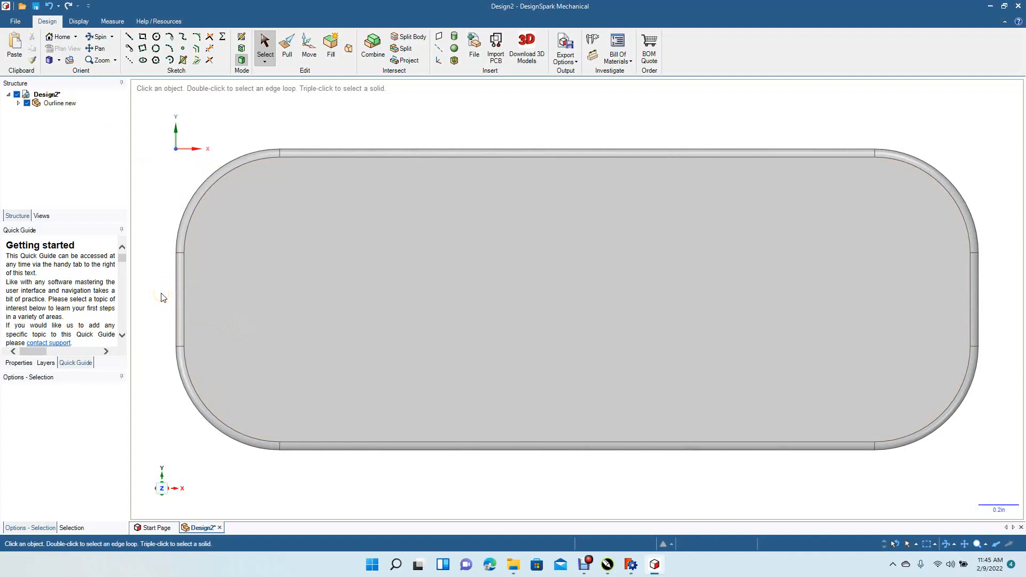
key("ctrl+z")
left_click(156, 282)
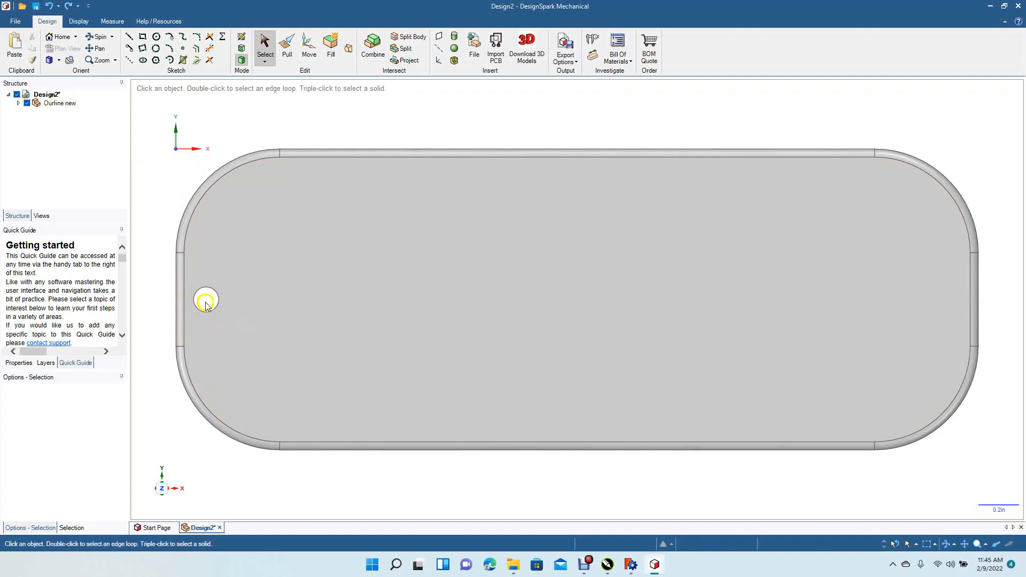
Round the keychain hole's edge loop on the face that still has a sharp hole edge
left_click(104, 40)
left_click_drag(156, 160, 164, 160)
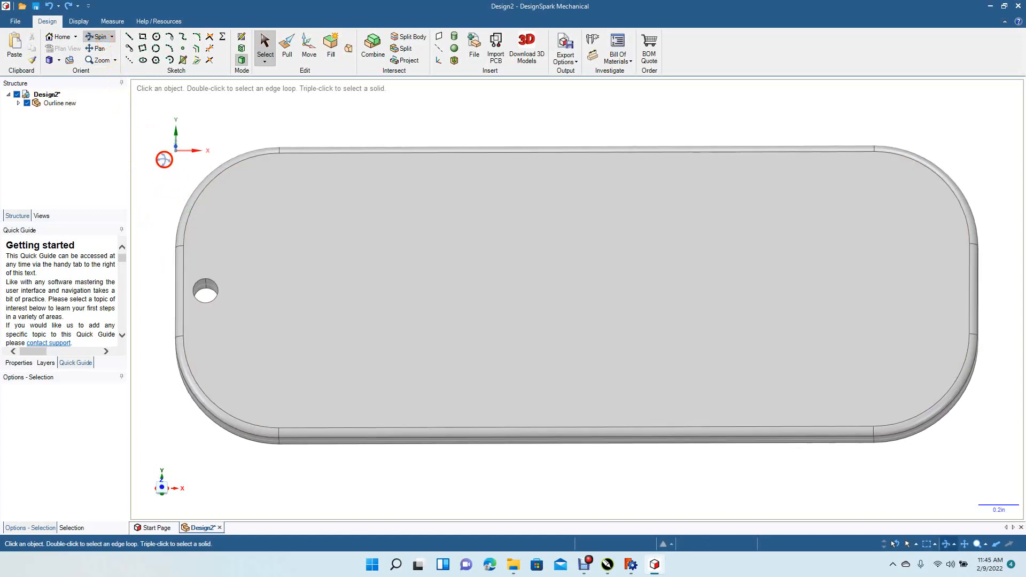
left_click(263, 40)
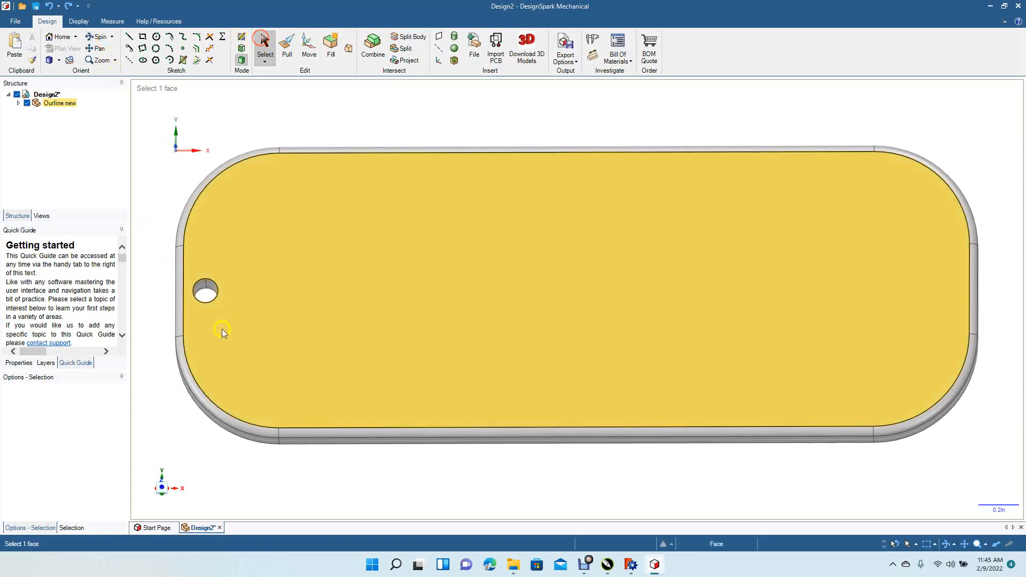
double_click(198, 285)
left_click(287, 50)
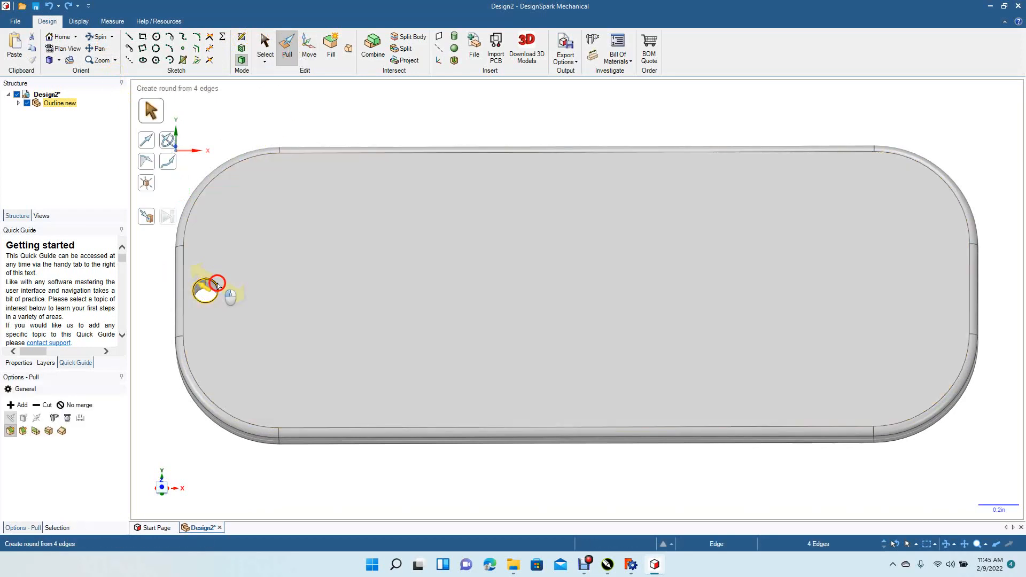
mouse_move(220, 287)
left_mouse_down()
mouse_move(229, 281)
mouse_move(204, 296)
left_mouse_up()
left_click(265, 43)
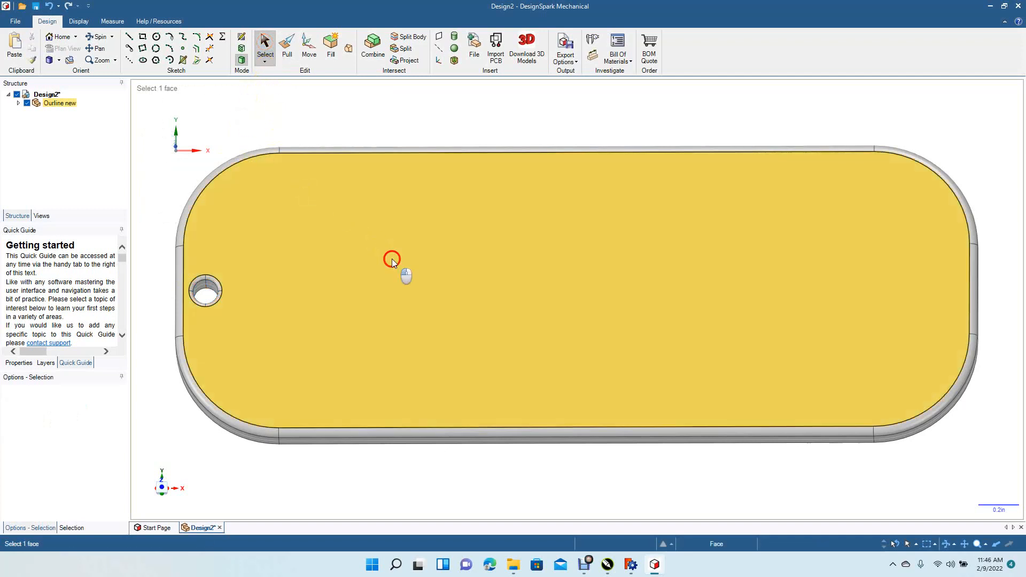
Show the keychain's large face in plan view and insert Text.step from the Desktop, accepting the notice
left_click(393, 260)
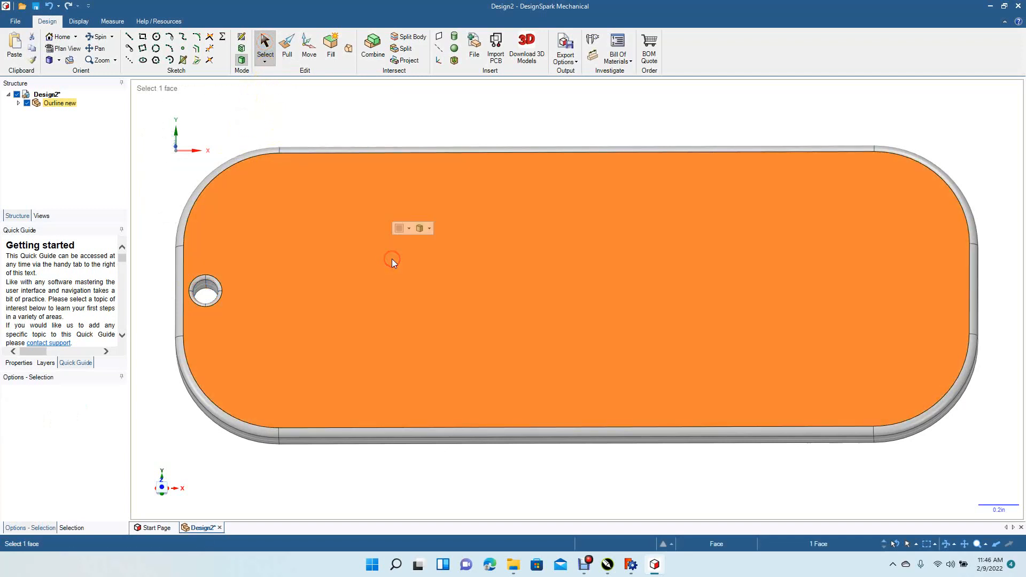
left_click(61, 49)
scroll(379, 107, "down", 3)
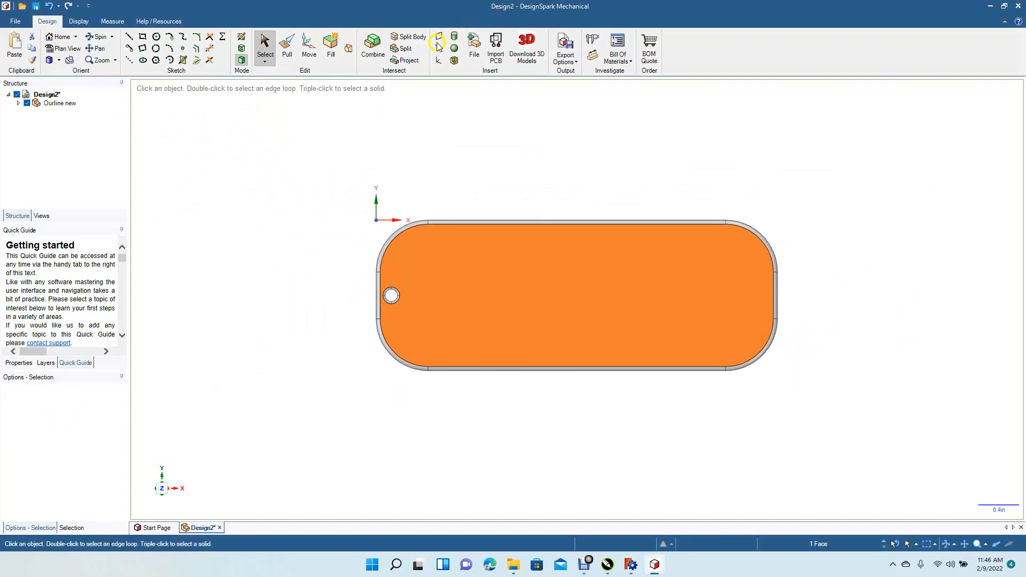
left_click(474, 46)
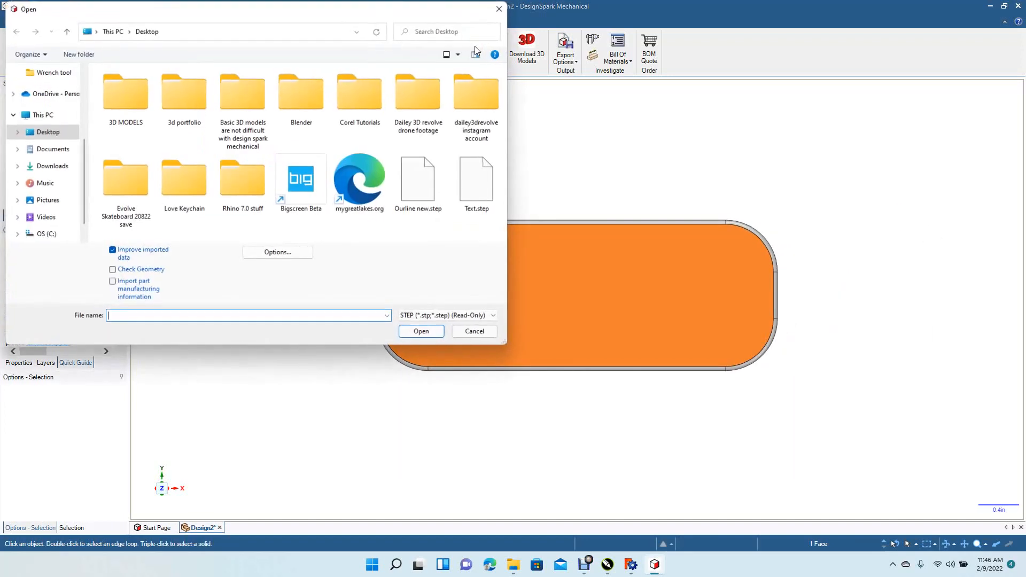
double_click(472, 194)
left_click(584, 297)
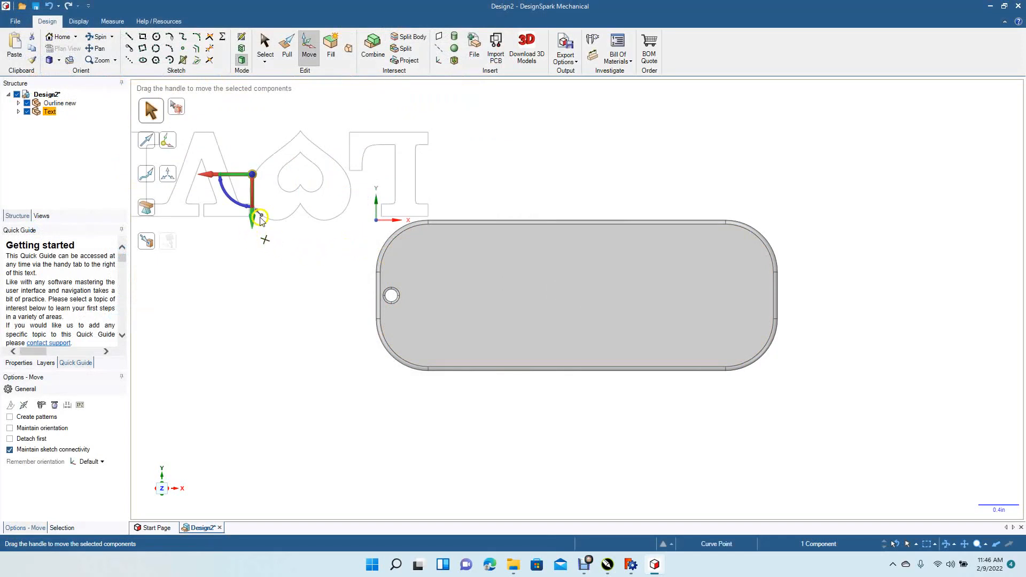
Move the imported text about 2.15 in down and 1.23 in right, rotate it 180°, and lower it clear of the keychain
left_click_drag(252, 224, 252, 438)
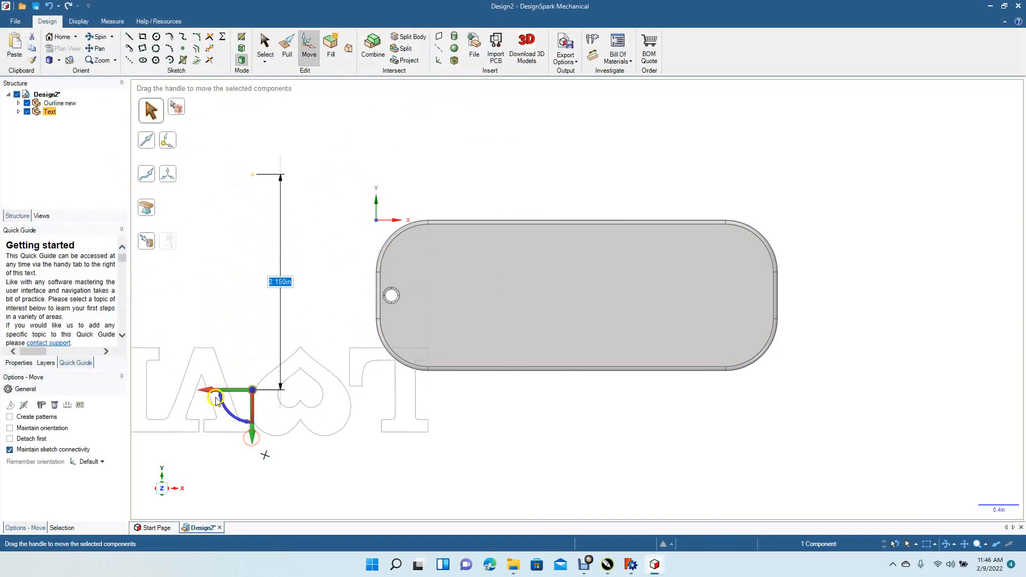
left_click_drag(211, 393, 335, 394)
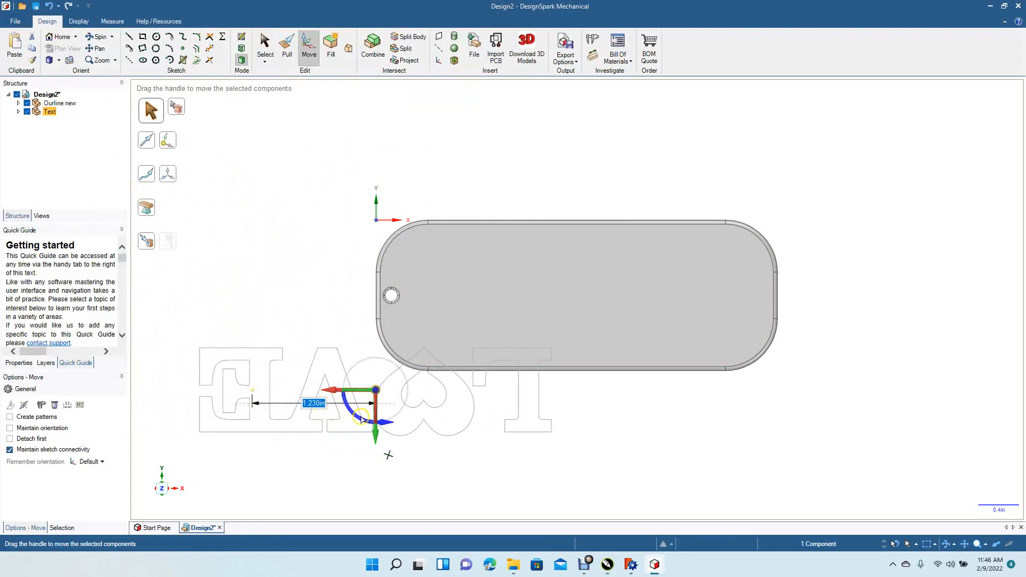
left_click_drag(360, 417, 418, 326)
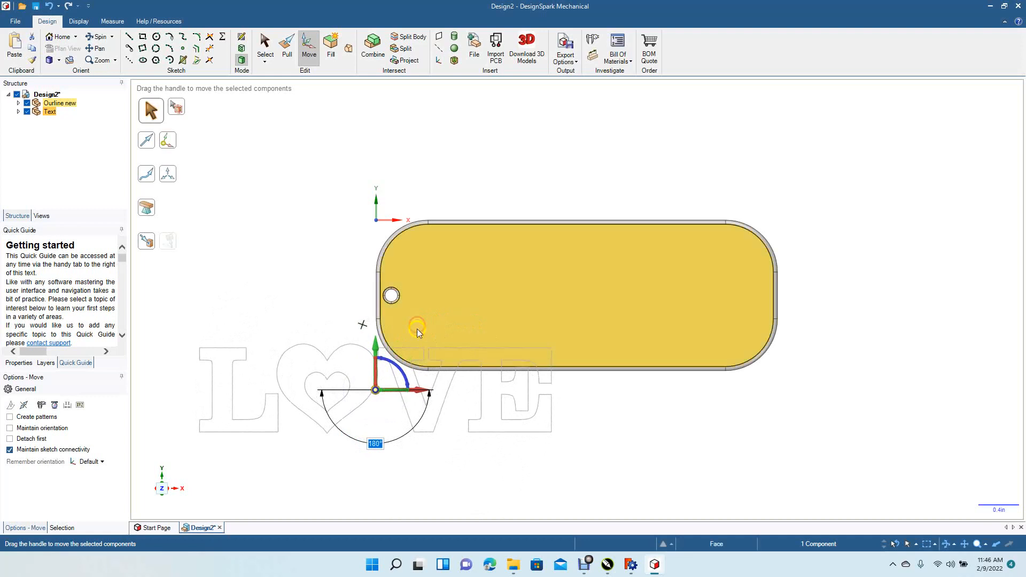
left_click_drag(376, 349, 377, 395)
Try to select all the LOVE text curves below the keychain and fill them into surfaces
left_click(223, 348)
left_click_drag(170, 370, 609, 510)
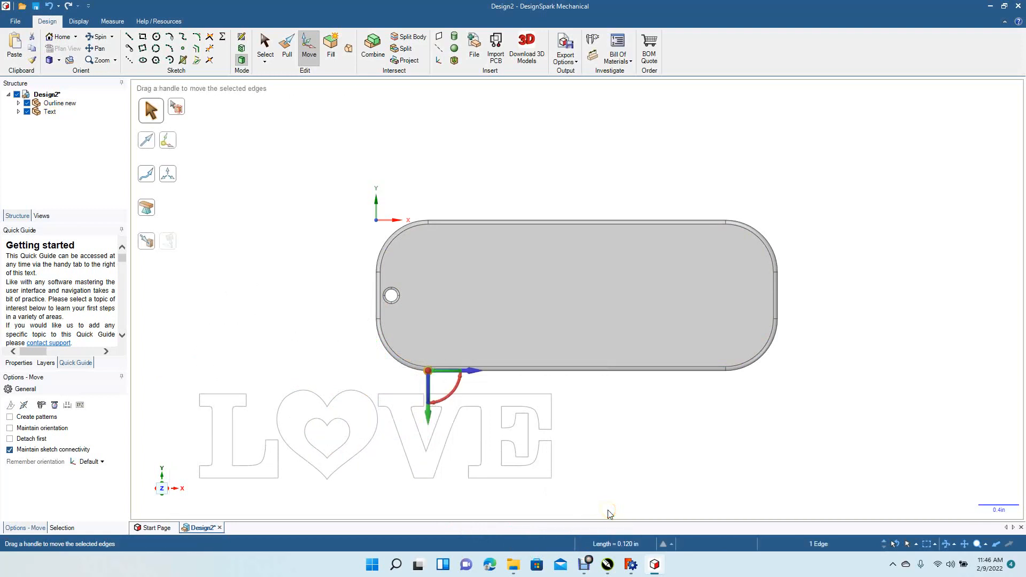
left_click(332, 56)
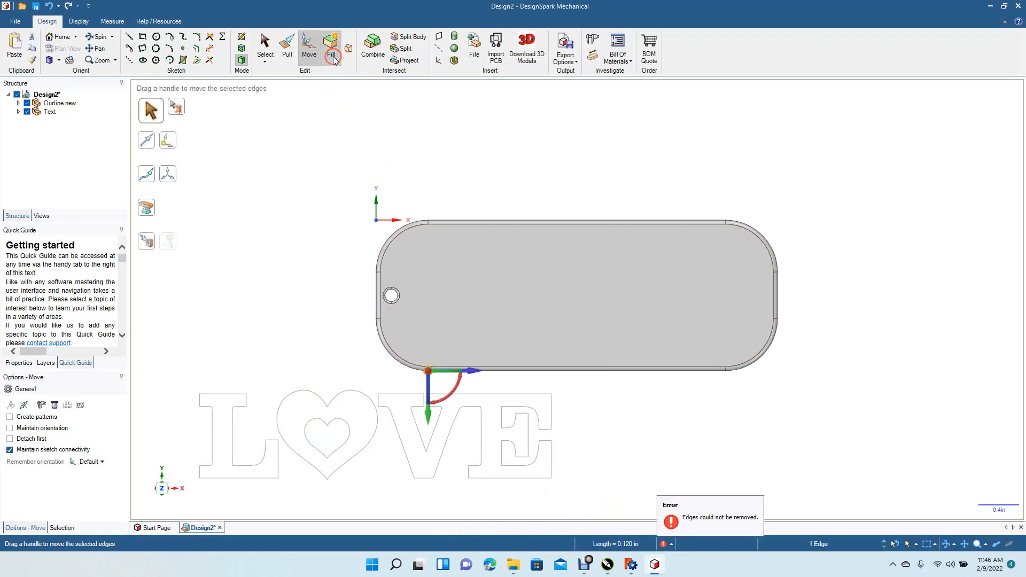
left_click(226, 110)
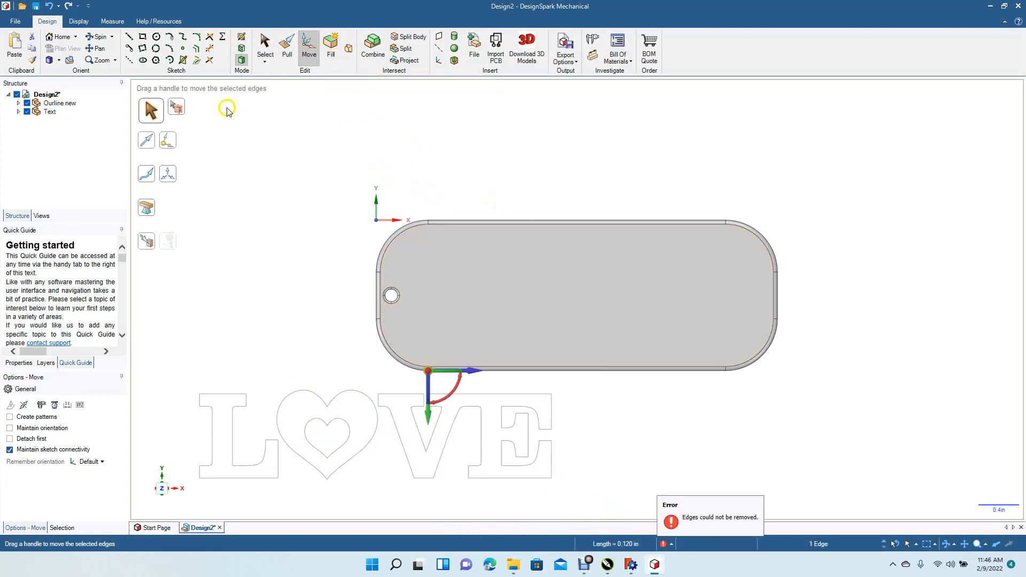
Select all the LOVE text curves below the keychain and fill them into surfaces
left_click(98, 50)
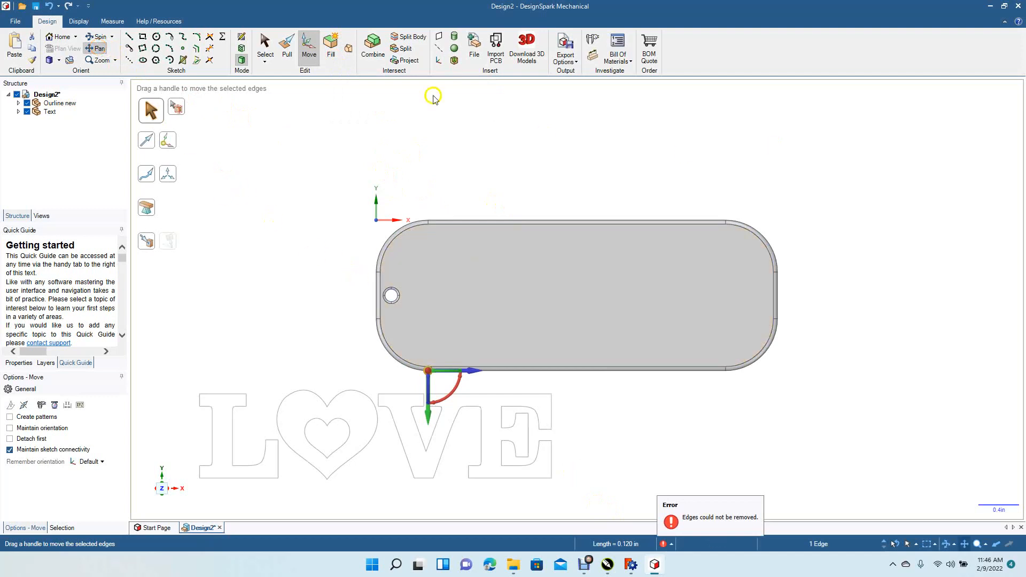
left_click(99, 49)
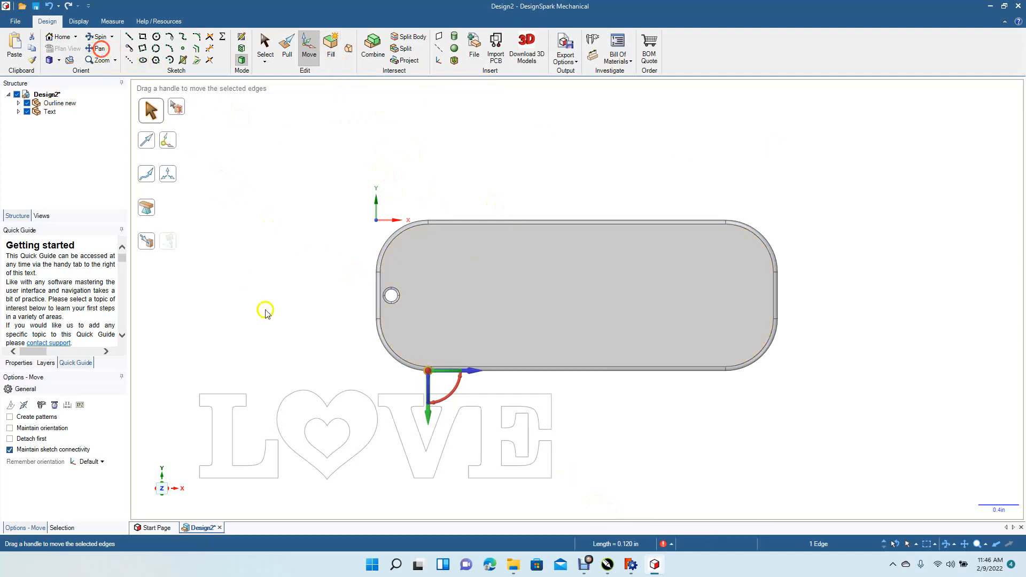
left_click(283, 344)
left_click(98, 49)
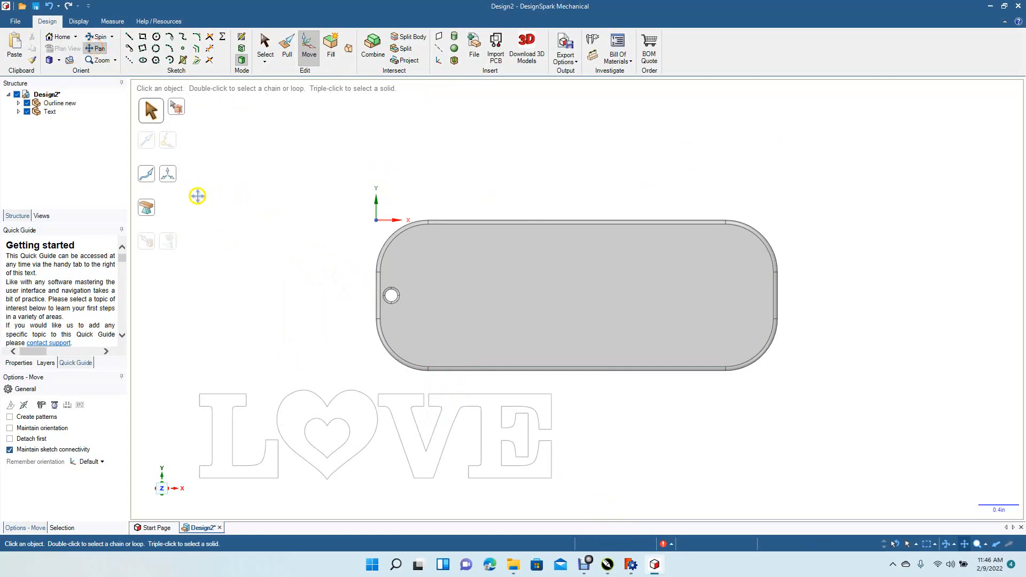
left_click_drag(229, 241, 336, 207)
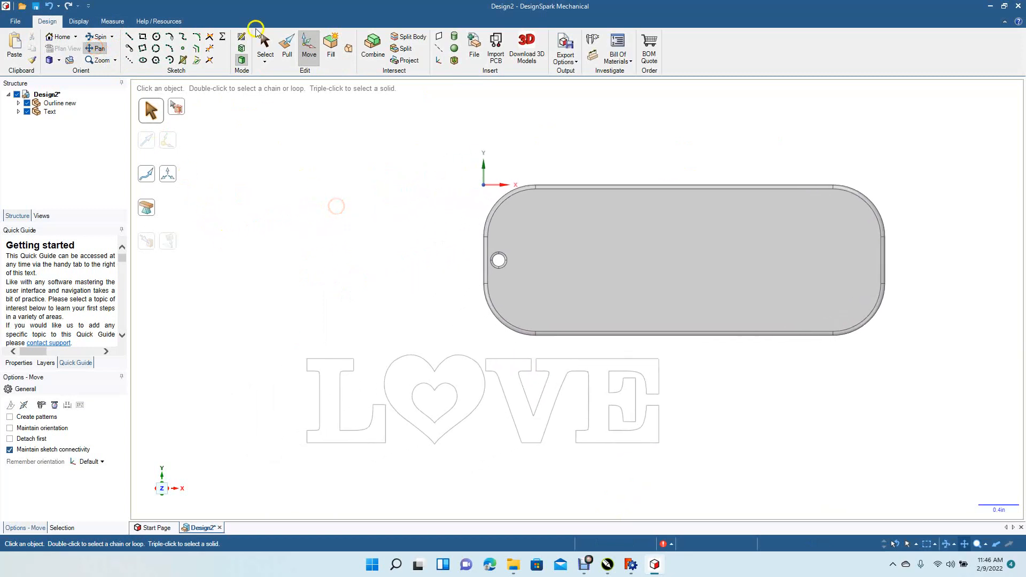
left_click(262, 42)
left_click_drag(269, 347, 733, 493)
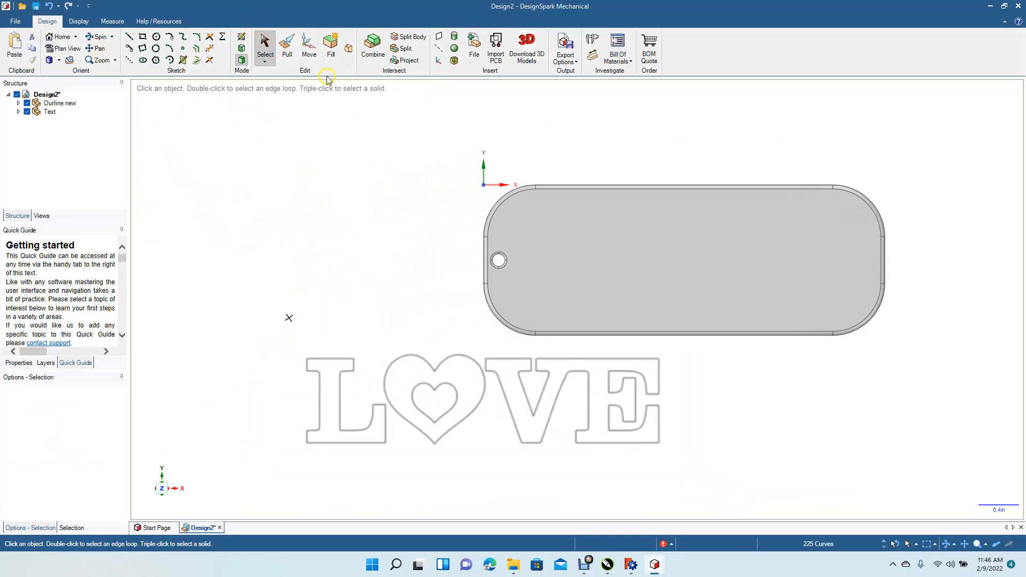
left_click(332, 52)
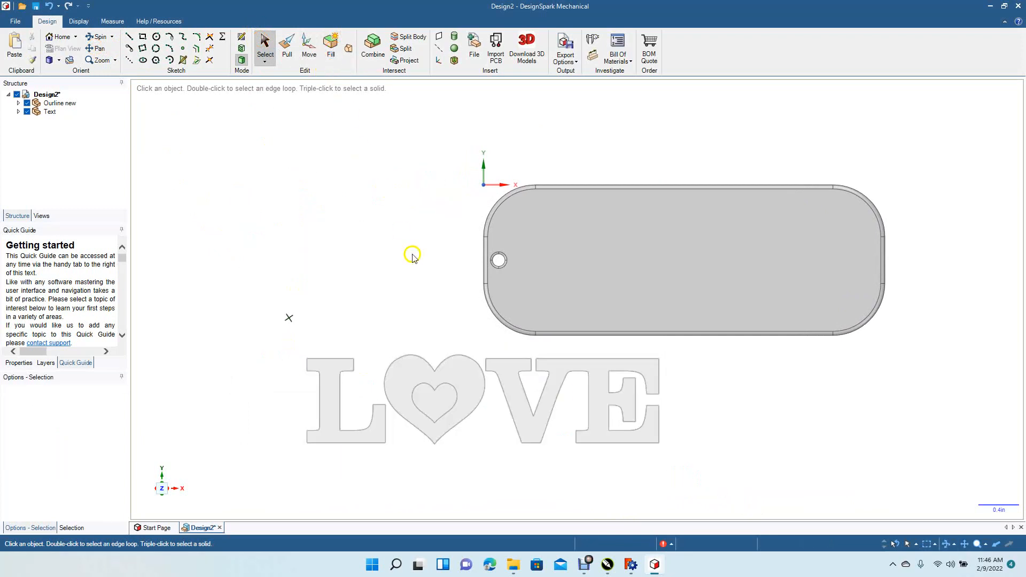
Move the filled LOVE text body about 0.94 in up and 1.96 in right onto the keychain
left_click(262, 42)
left_click_drag(257, 345, 769, 482)
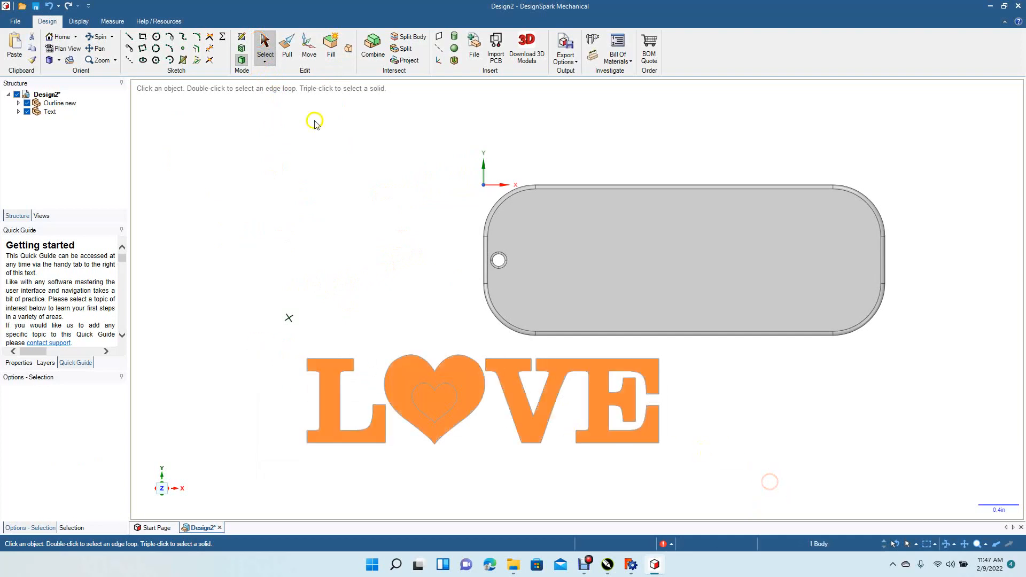
left_click(309, 46)
left_click_drag(489, 450, 490, 356)
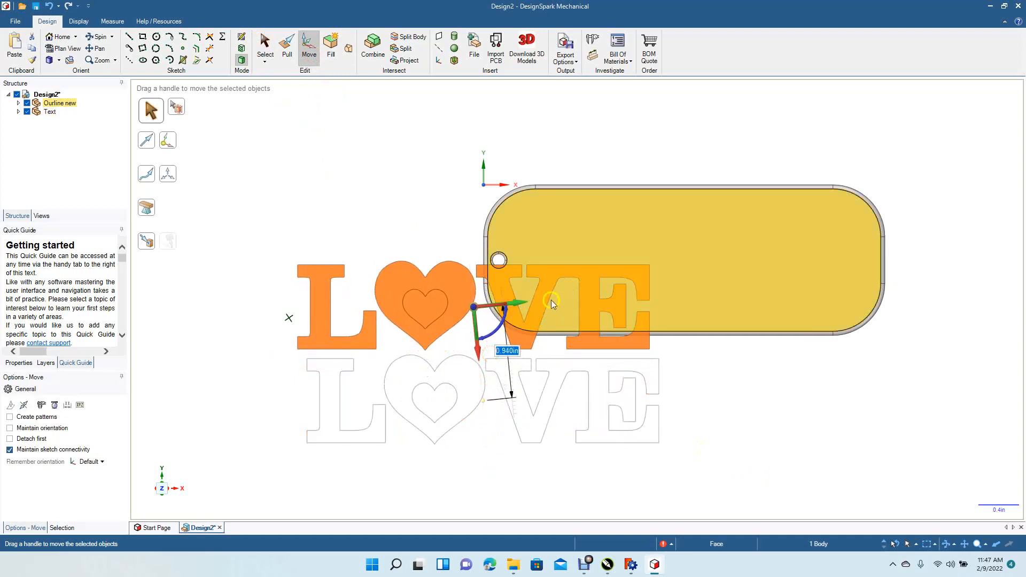
left_click_drag(522, 302, 717, 294)
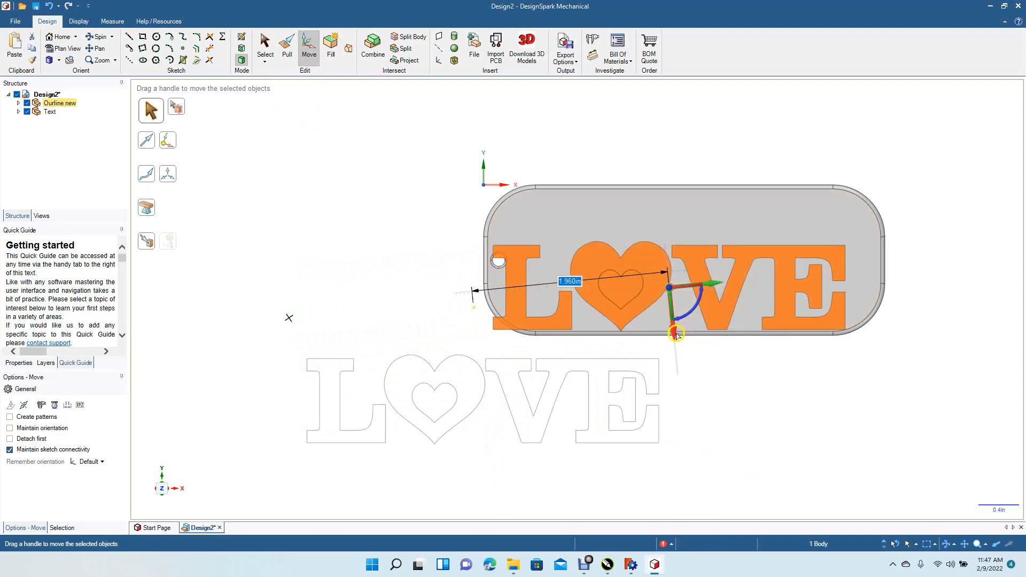
Center the LOVE text beside the keychain hole by nudging it up, about 0.21 in right, and a final 0.04 in up
left_click_drag(675, 335, 676, 314)
left_click_drag(710, 264, 732, 264)
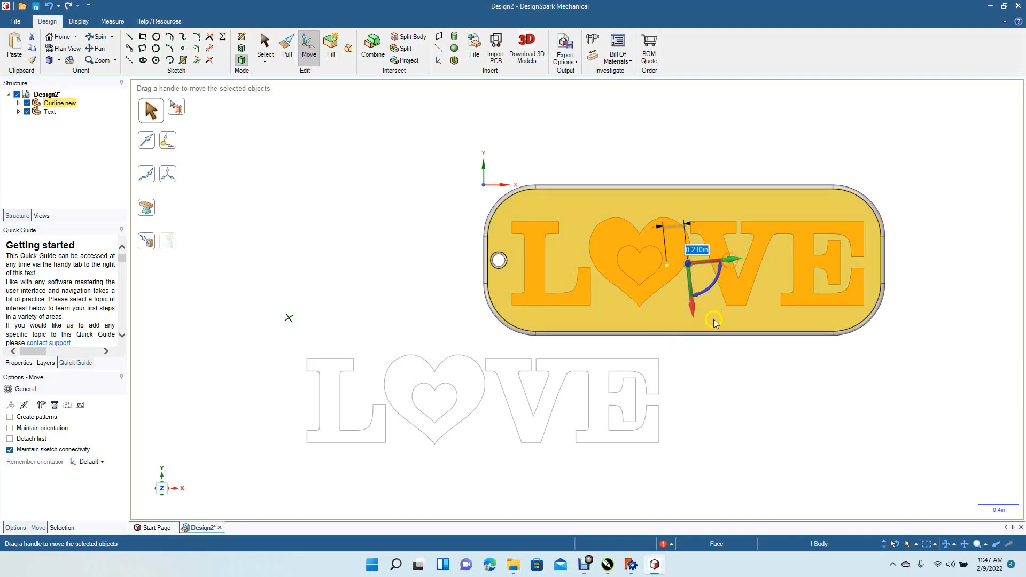
left_click_drag(691, 316, 691, 312)
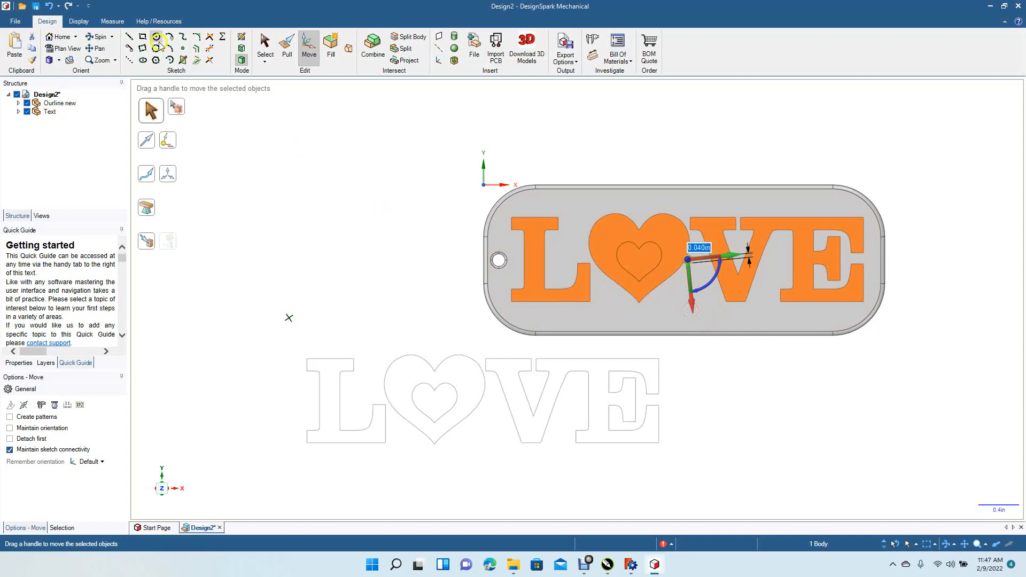
Pull the faces of the L, the large heart and the joined VE outward by about 0.11 in from the keychain
left_click(104, 36)
left_click_drag(360, 305, 317, 315)
left_click(287, 47)
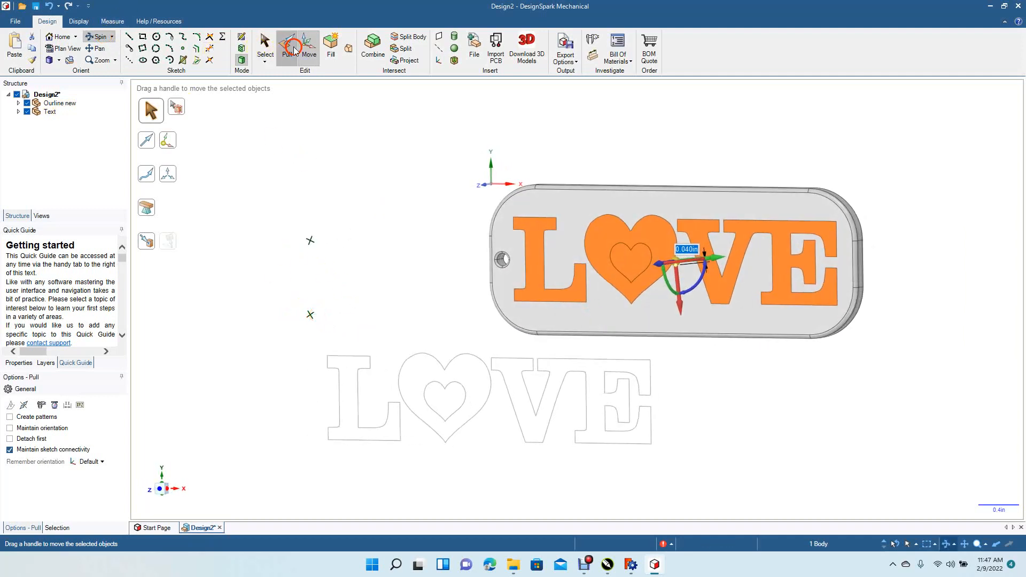
left_click(538, 255)
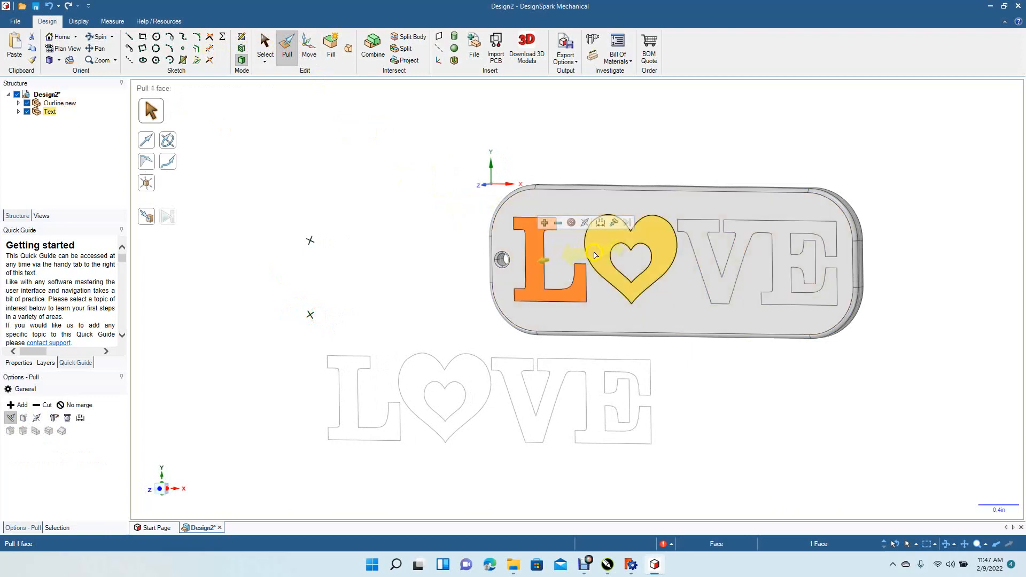
left_click(666, 255, "ctrl")
left_click(705, 267, "ctrl")
left_click_drag(600, 251, 600, 259)
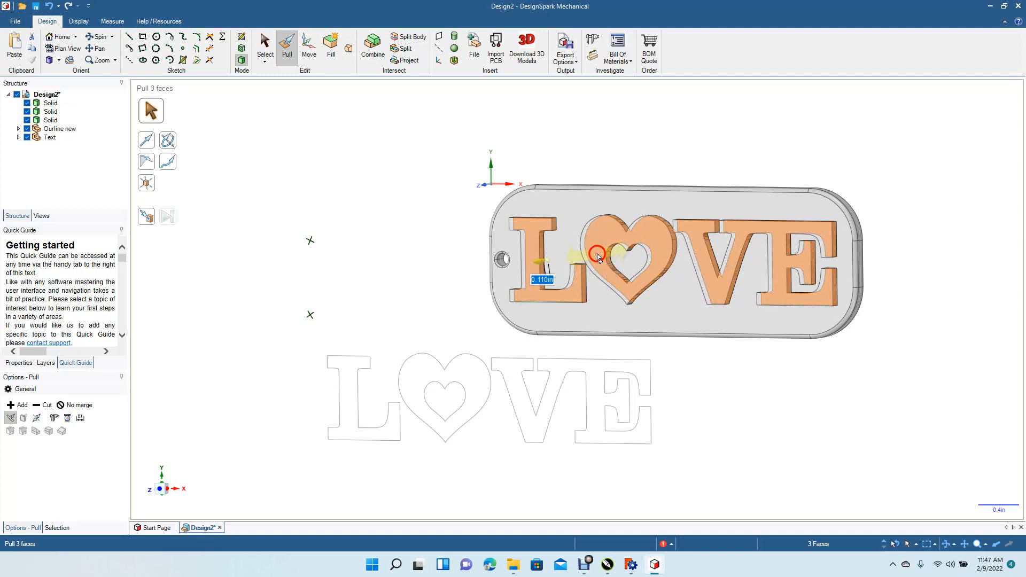
left_click_drag(599, 258, 599, 258)
left_click(263, 47)
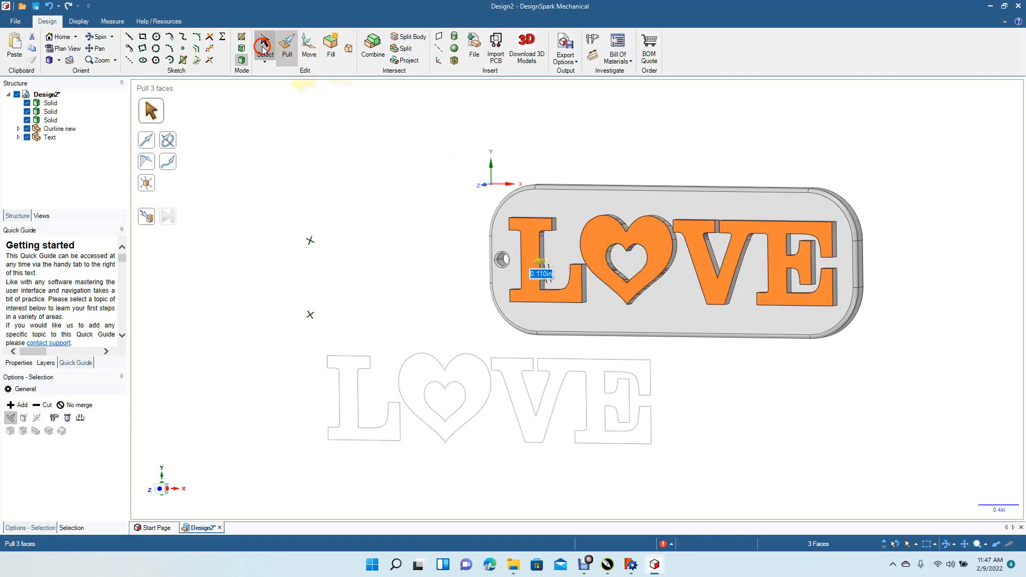
left_click(258, 91)
Pull the small inner heart's face outward so it stands above the large heart
left_click(96, 37)
mouse_move(380, 123)
left_mouse_down()
mouse_move(408, 233)
mouse_move(382, 129)
left_mouse_up()
left_click(287, 46)
left_click(628, 268)
left_click_drag(627, 267, 624, 271)
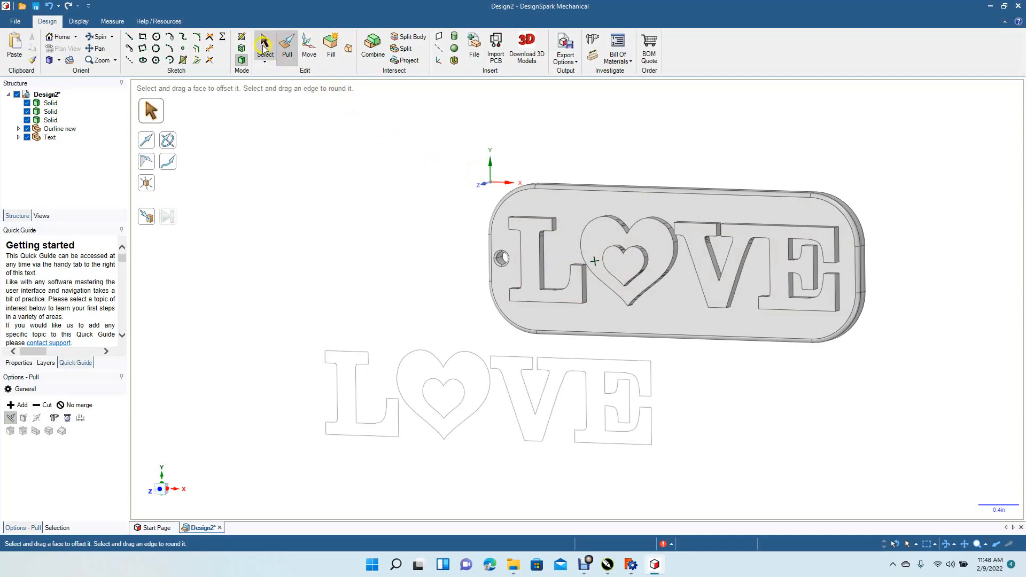
left_click(267, 53)
Delete the leftover LOVE outline curves below the keychain
left_click(97, 37)
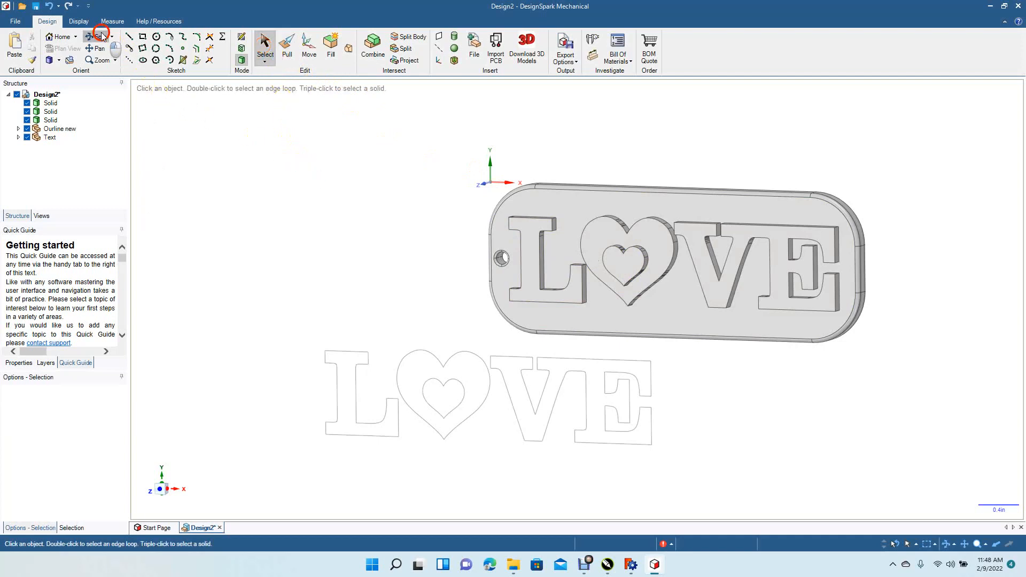
left_click_drag(344, 230, 355, 266)
left_click_drag(334, 226, 368, 174)
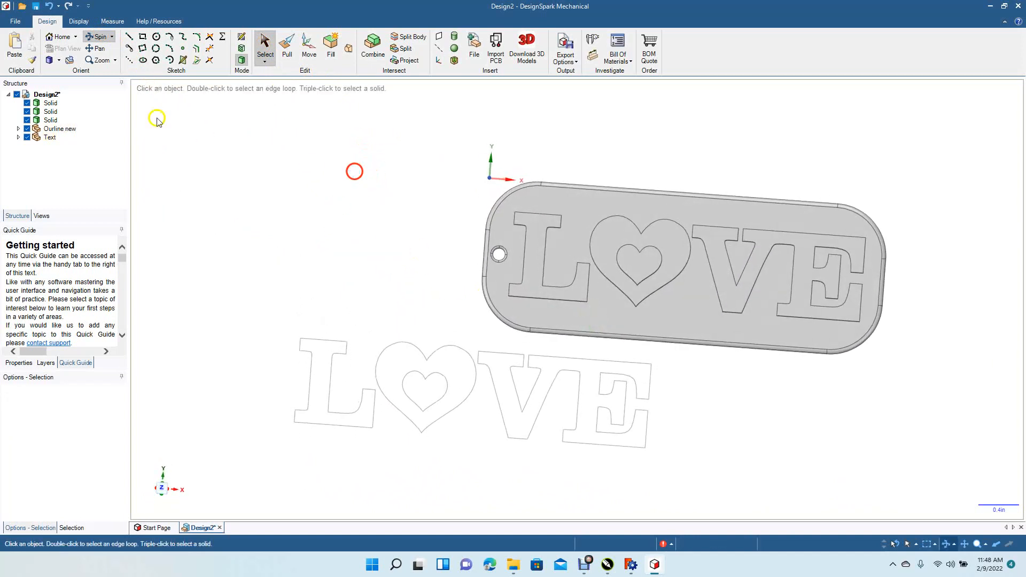
left_click(59, 61)
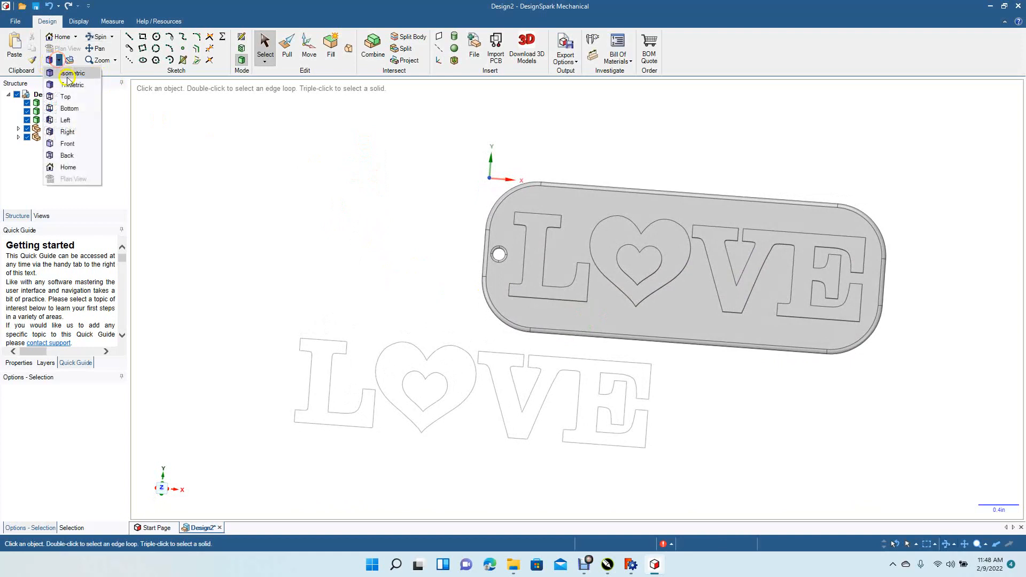
left_click(70, 97)
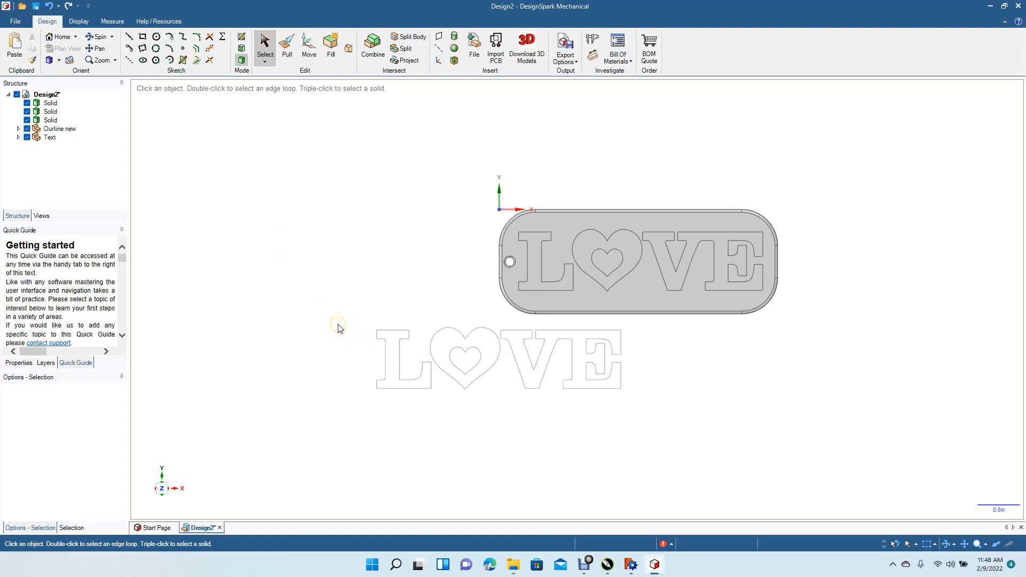
left_click_drag(333, 319, 695, 443)
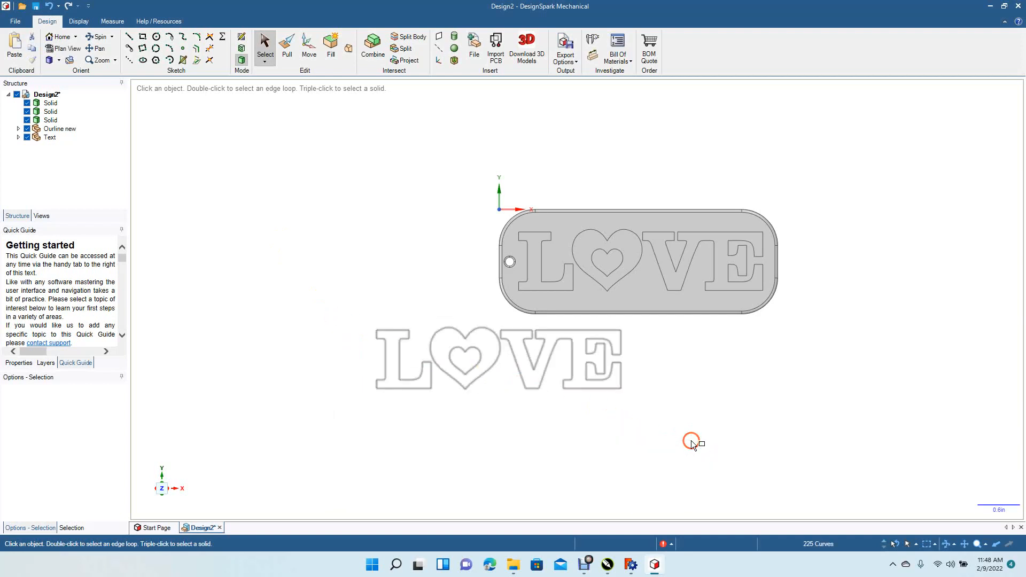
key("Delete")
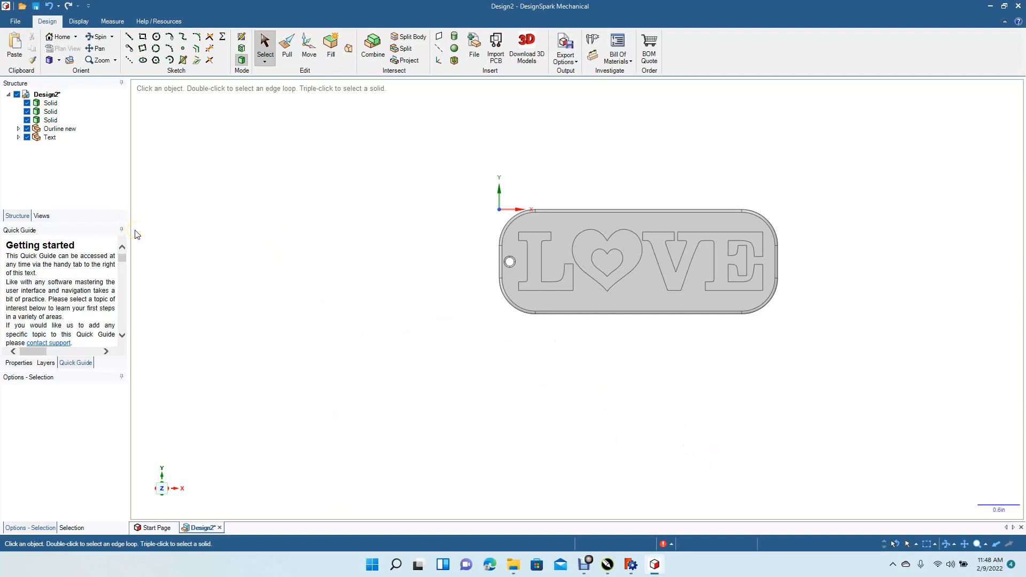
Fit the whole keychain in the Top view
left_click(20, 23)
left_click(59, 59)
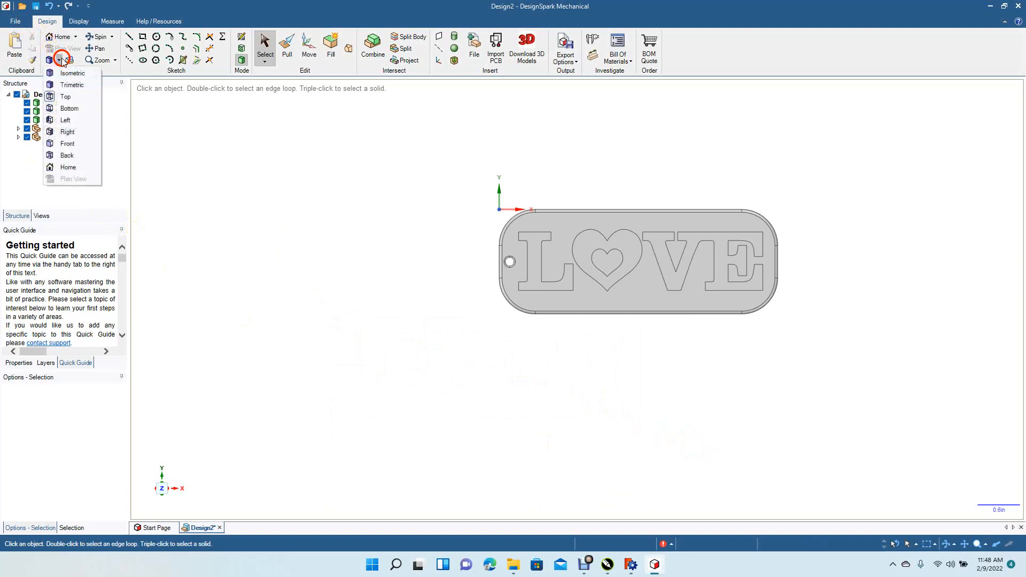
left_click(67, 103)
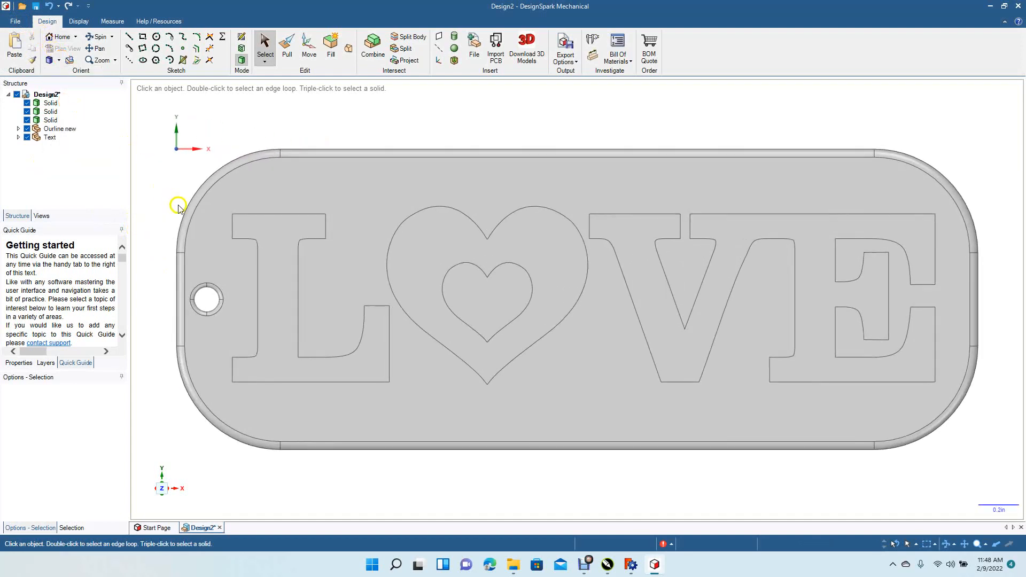